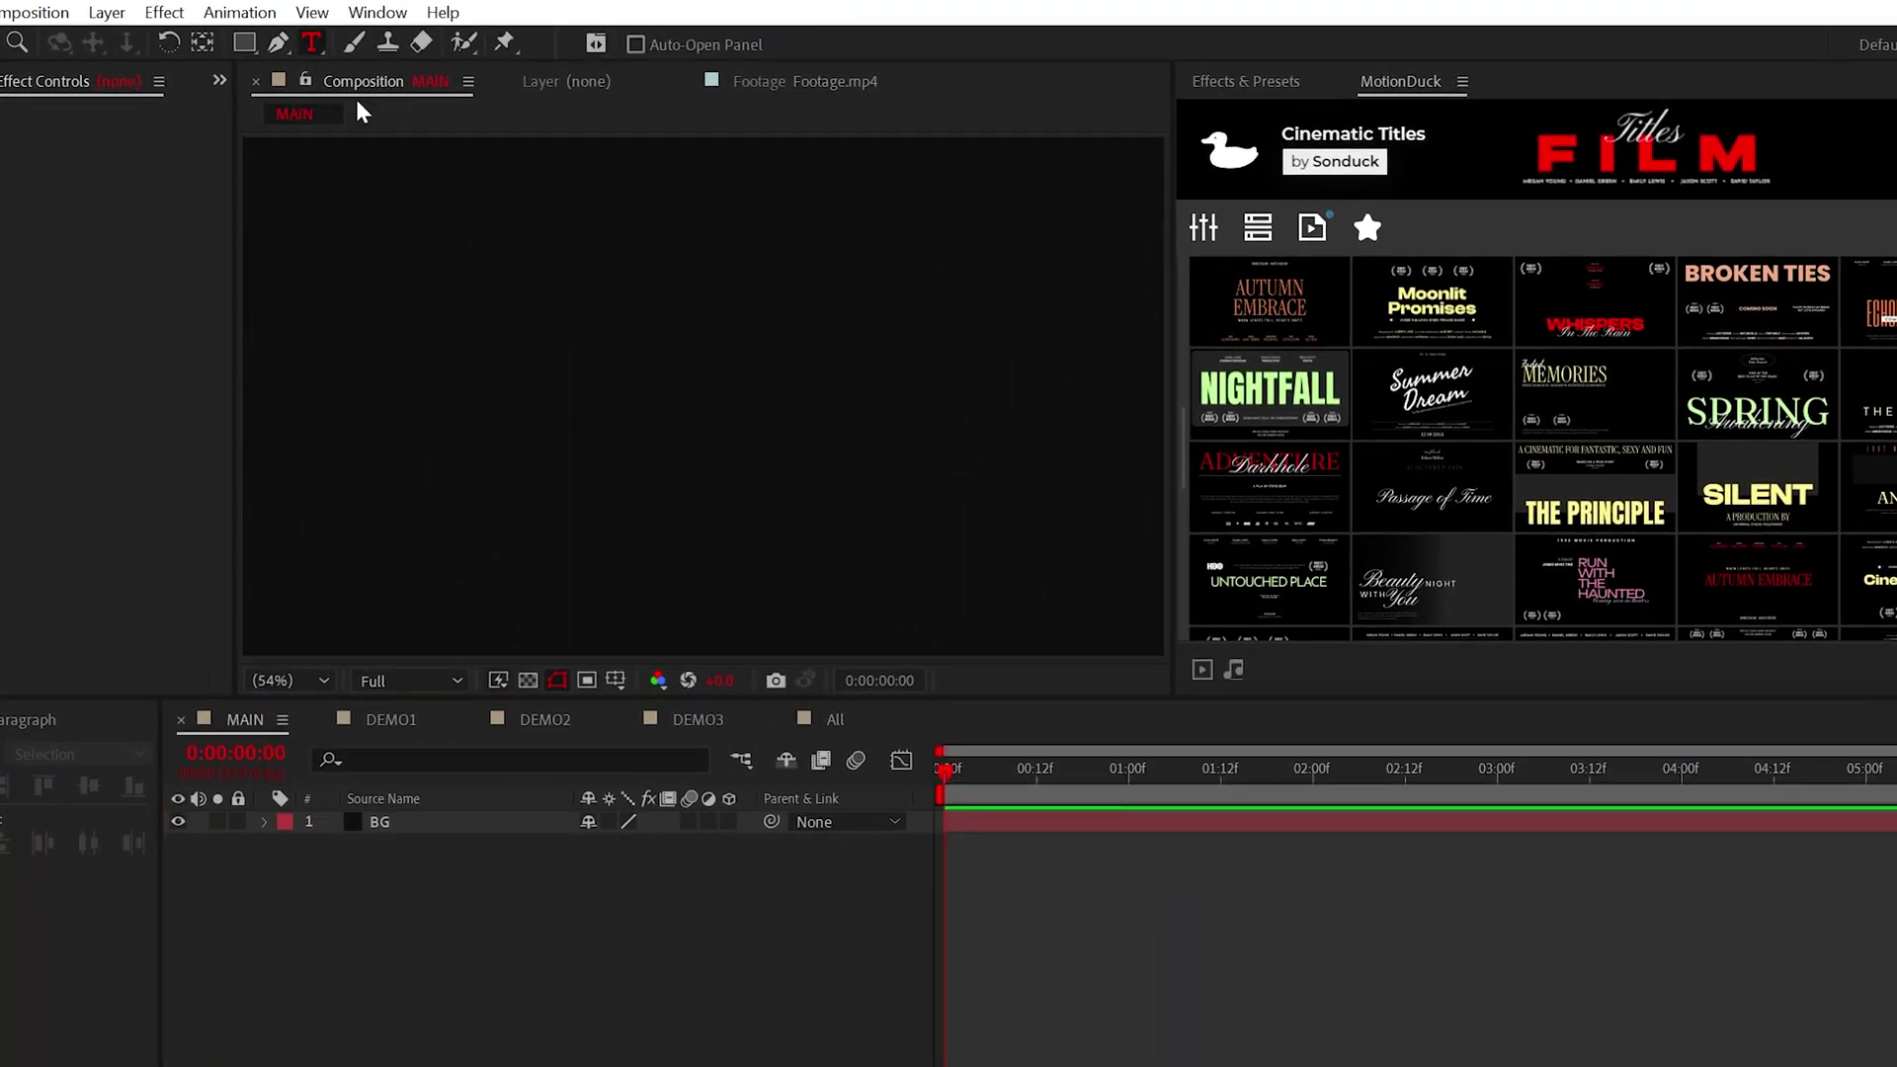
Create a text layer reading CIRCULAR TYPOGRAPHY and make it 3D.
{"action": "left_click", "coordinate": [638, 416]}
{"action": "type", "text": "CIRCULAR TYPOGRAPHY"}
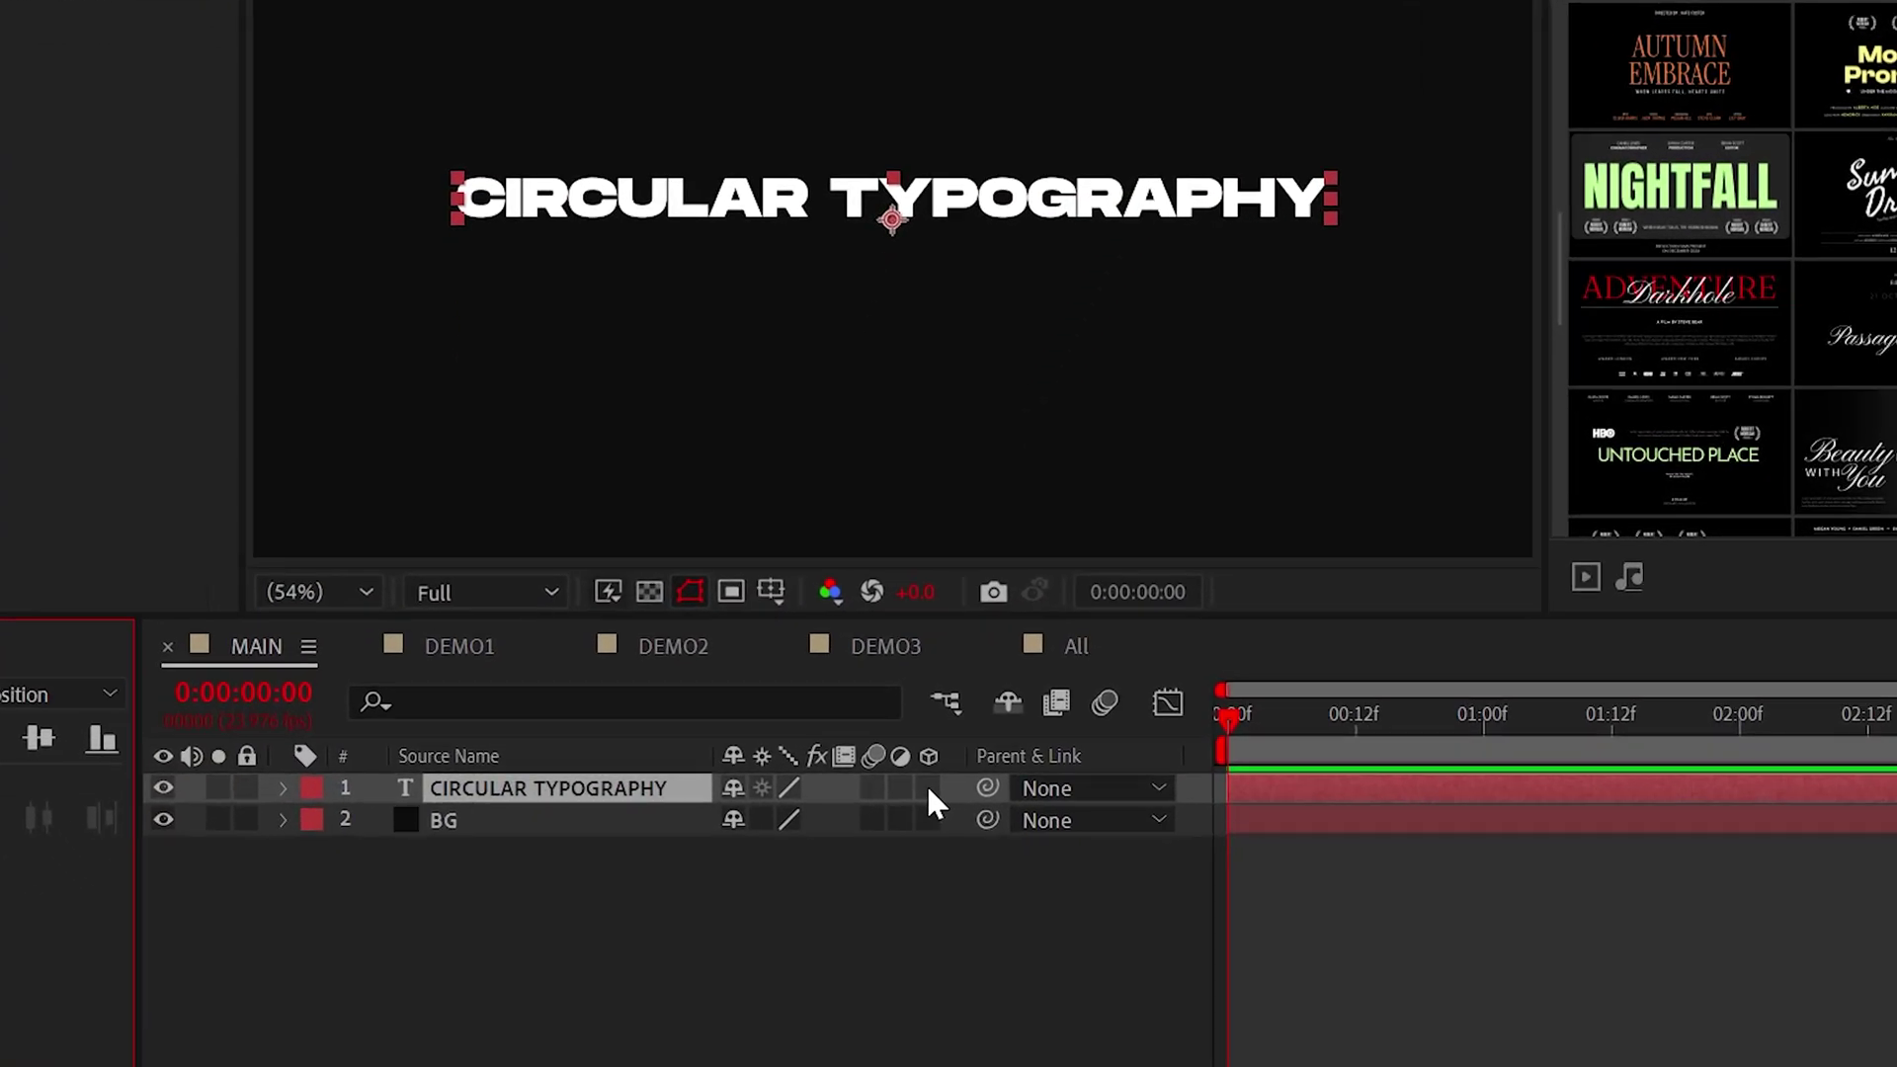
{"action": "left_click", "coordinate": [853, 906]}
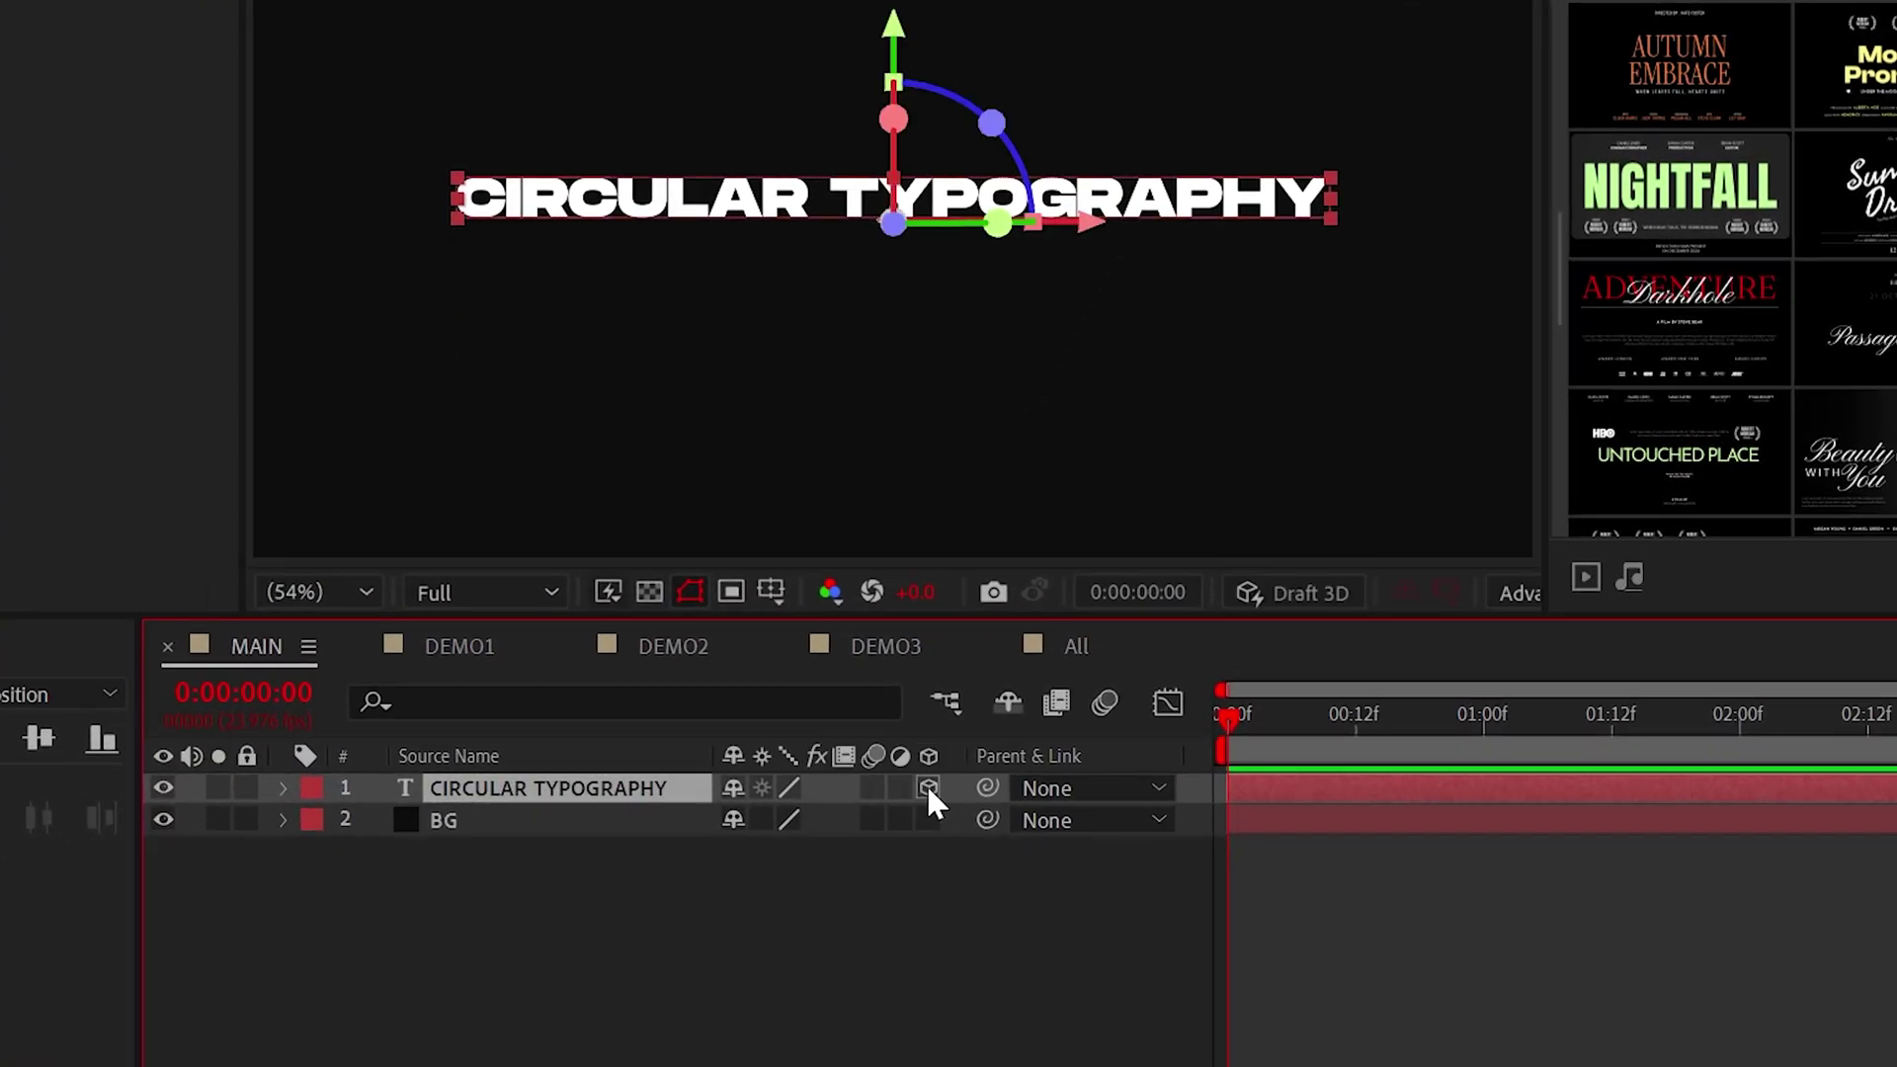
Switch the composition renderer to Advanced 3D.
{"action": "left_click", "coordinate": [1444, 450]}
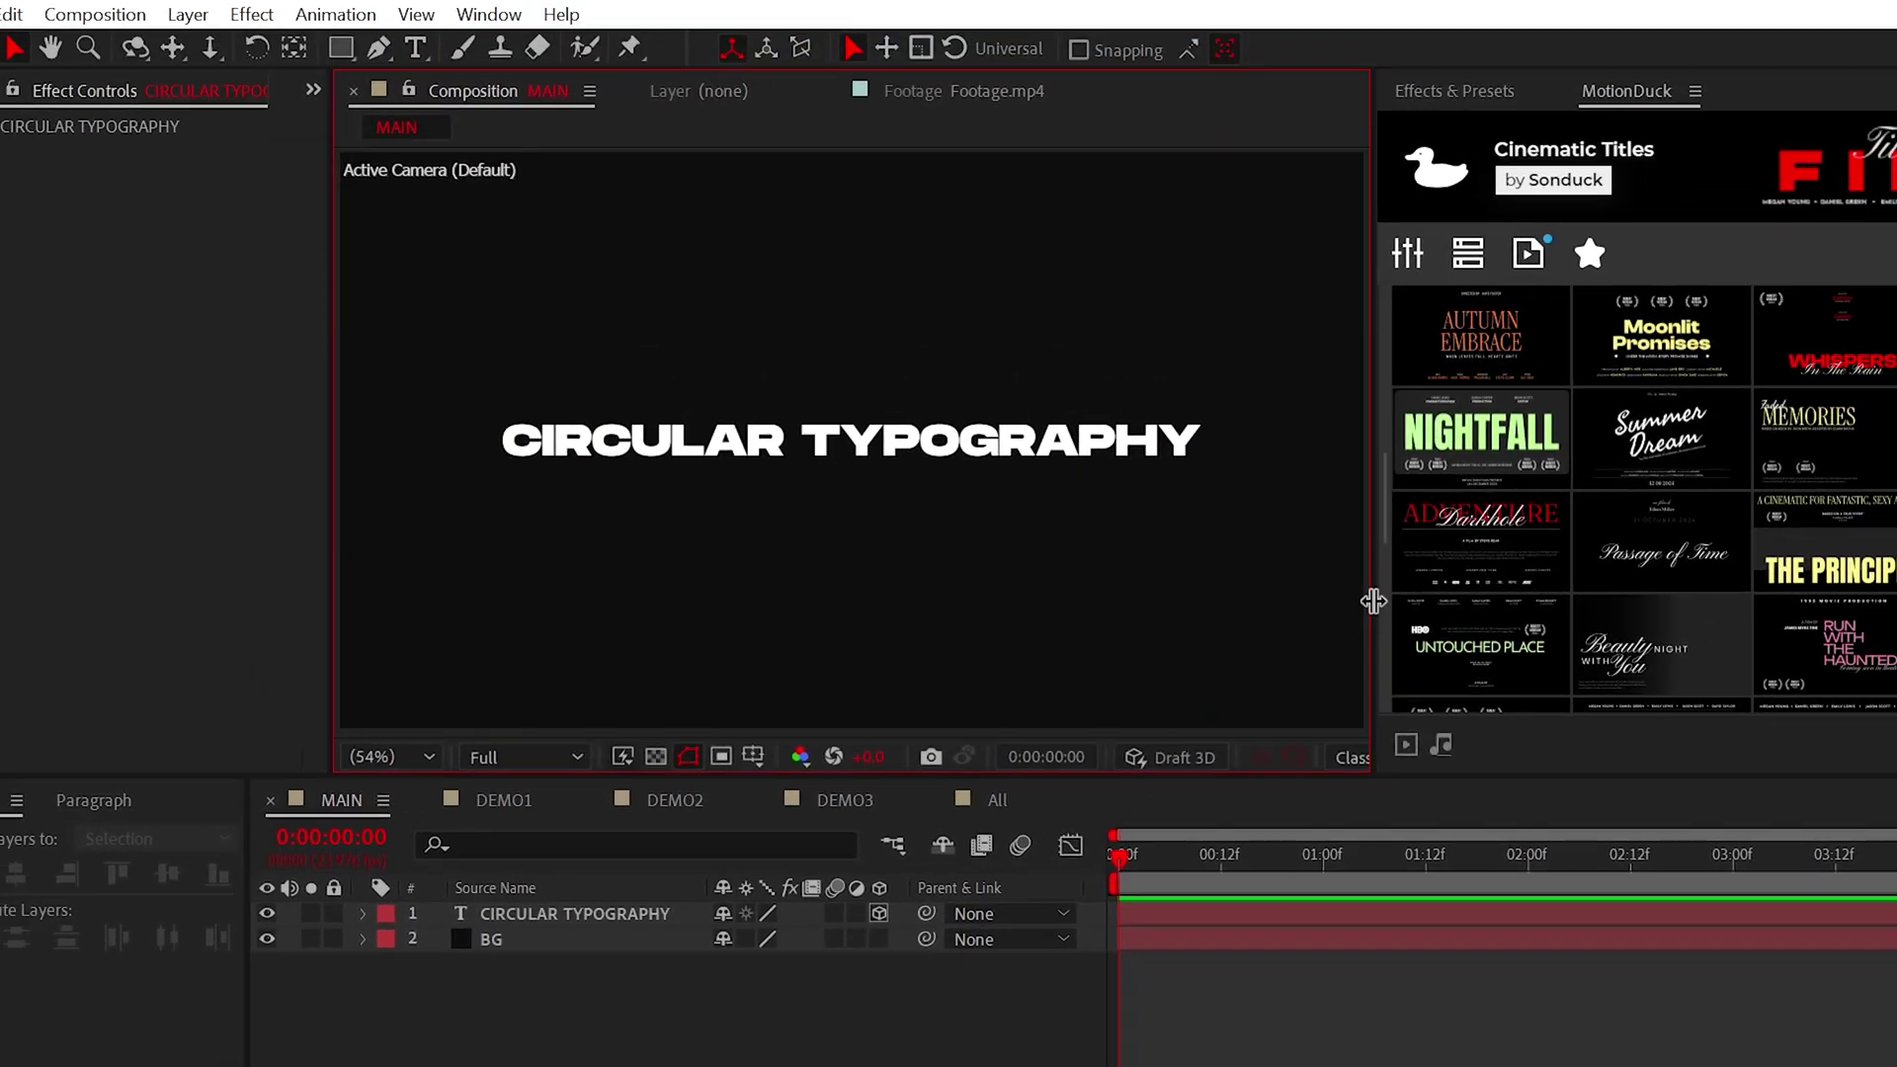
{"action": "left_click_drag", "start_coordinate": [1373, 600], "coordinate": [1547, 600]}
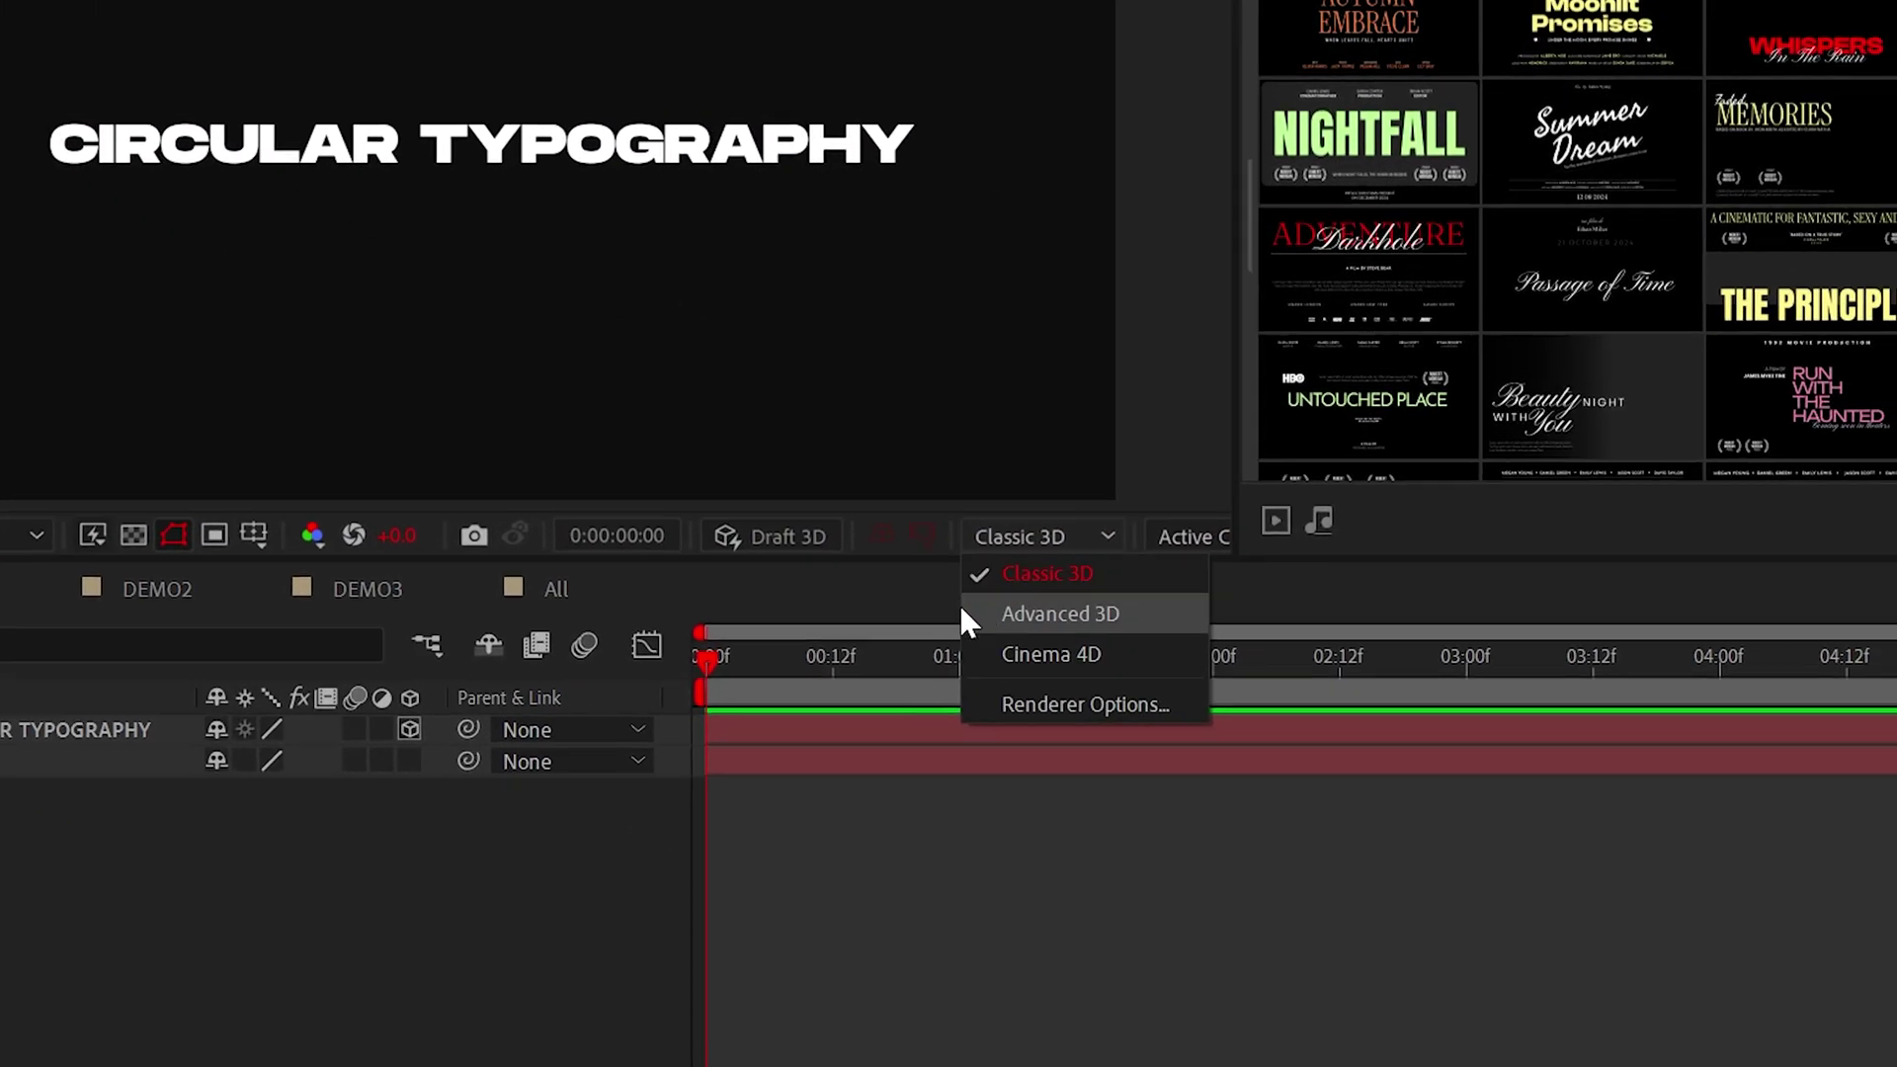
{"action": "left_click", "coordinate": [1104, 597]}
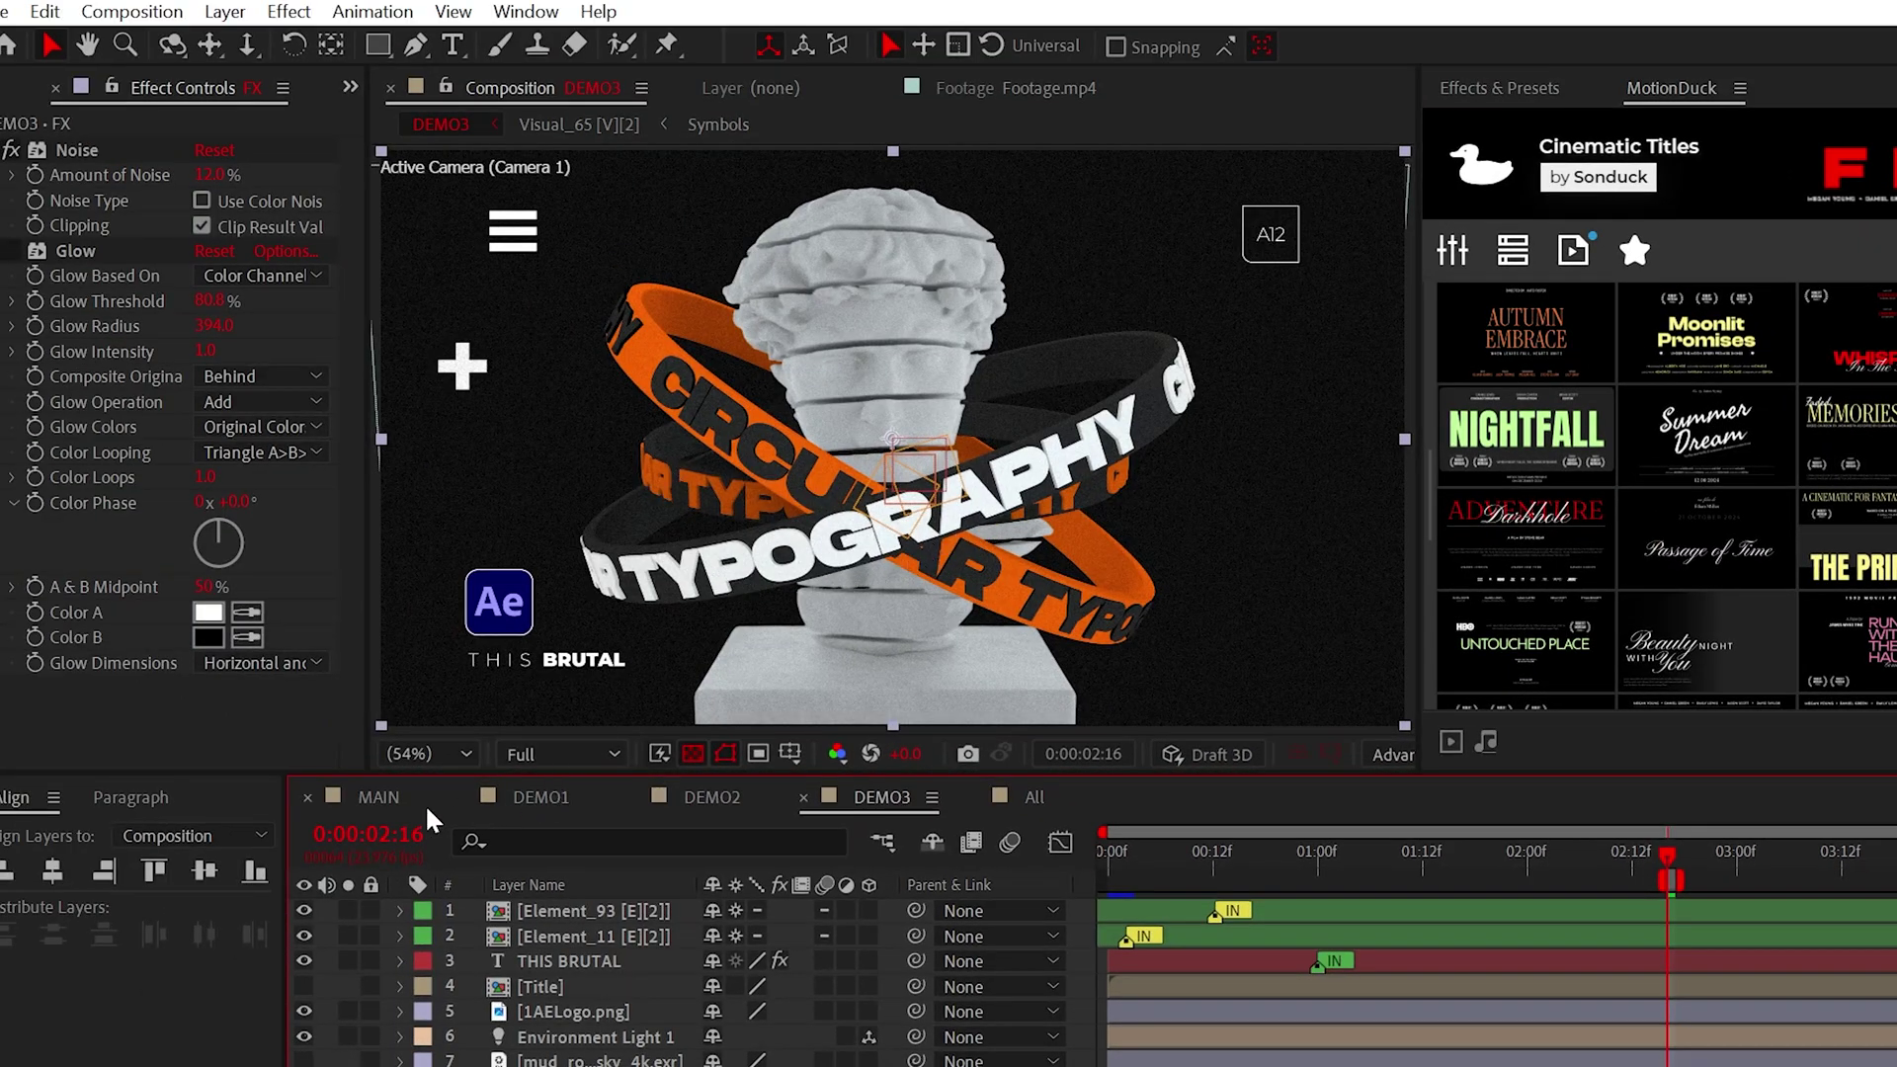
In MAIN, draw a circular ellipse mask around the middle of the title.
{"action": "left_click", "coordinate": [428, 813]}
{"action": "left_click_drag", "start_coordinate": [378, 54], "coordinate": [464, 118]}
{"action": "left_click_drag", "start_coordinate": [862, 544], "coordinate": [953, 633]}
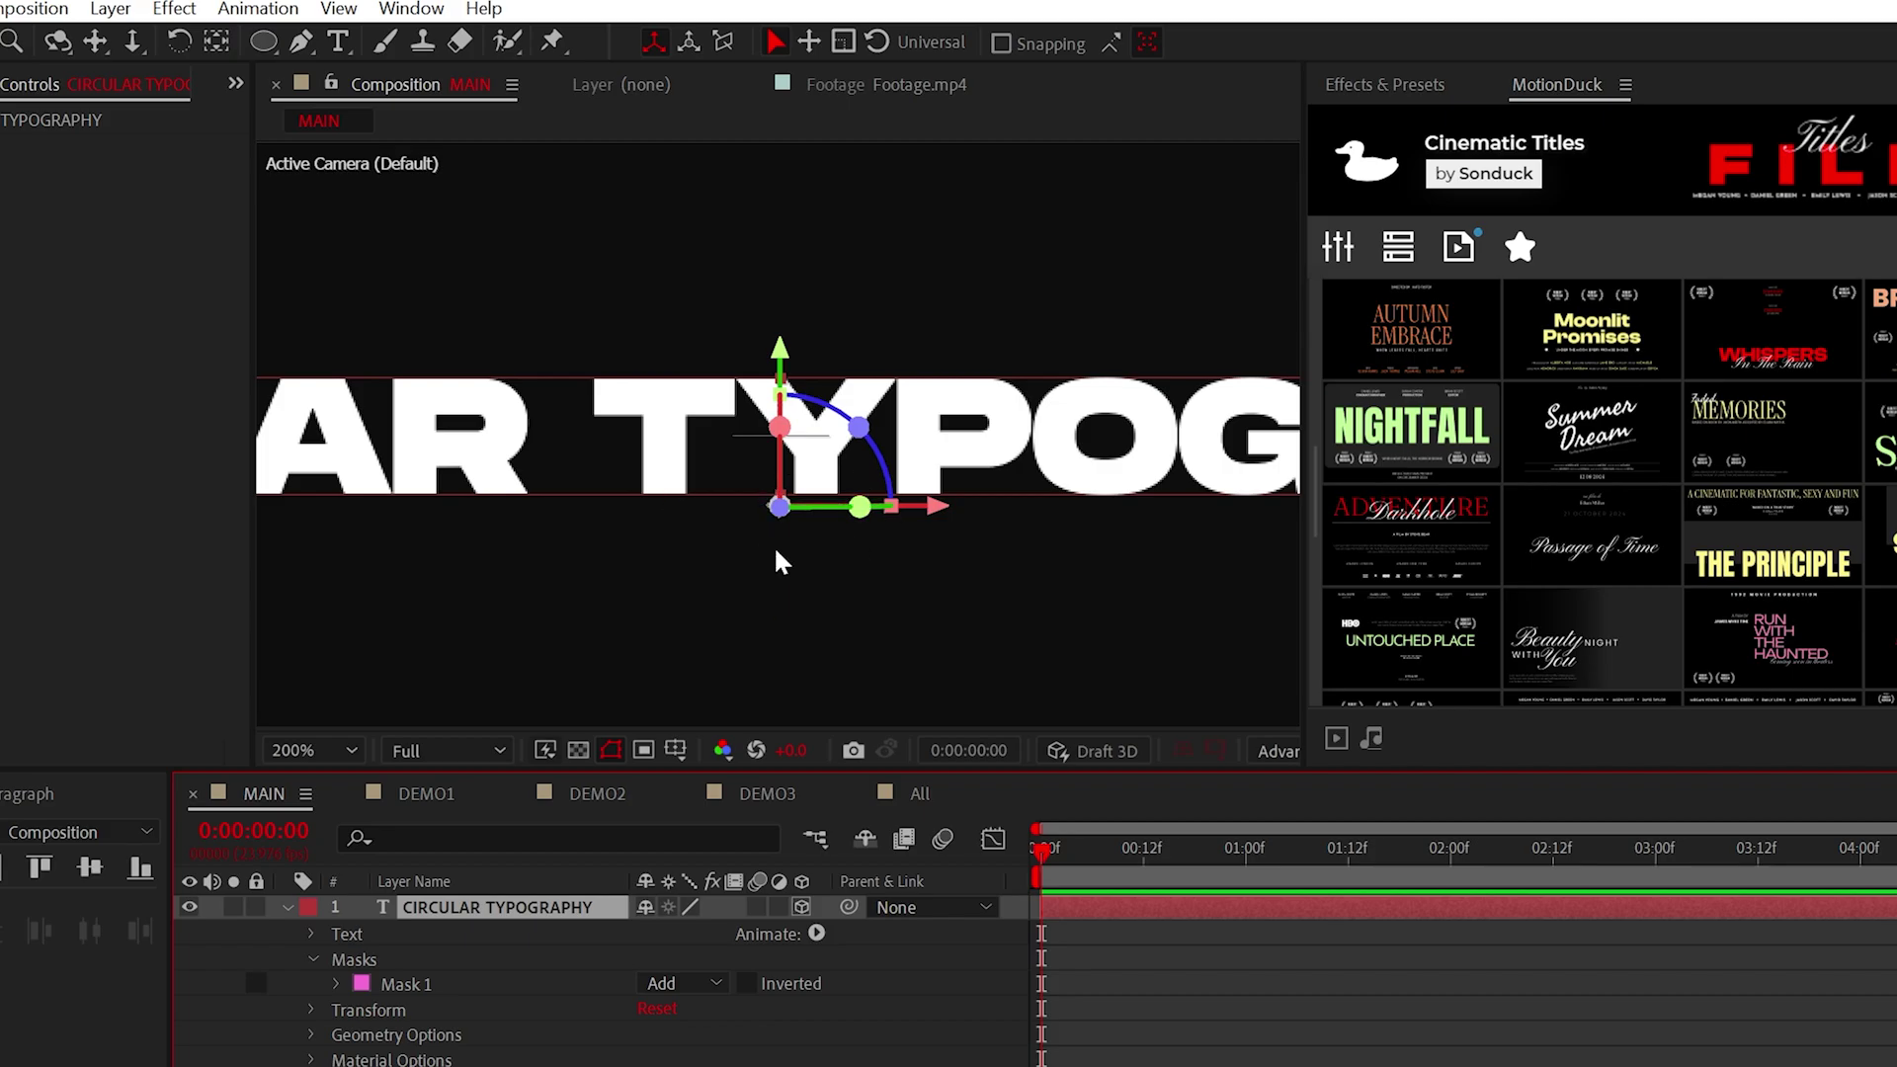
Centre the CIRCULAR TYPOGRAPHY layer's anchor point in its layer content.
{"action": "scroll", "coordinate": [780, 561], "scroll_direction": "down", "scroll_amount": 4}
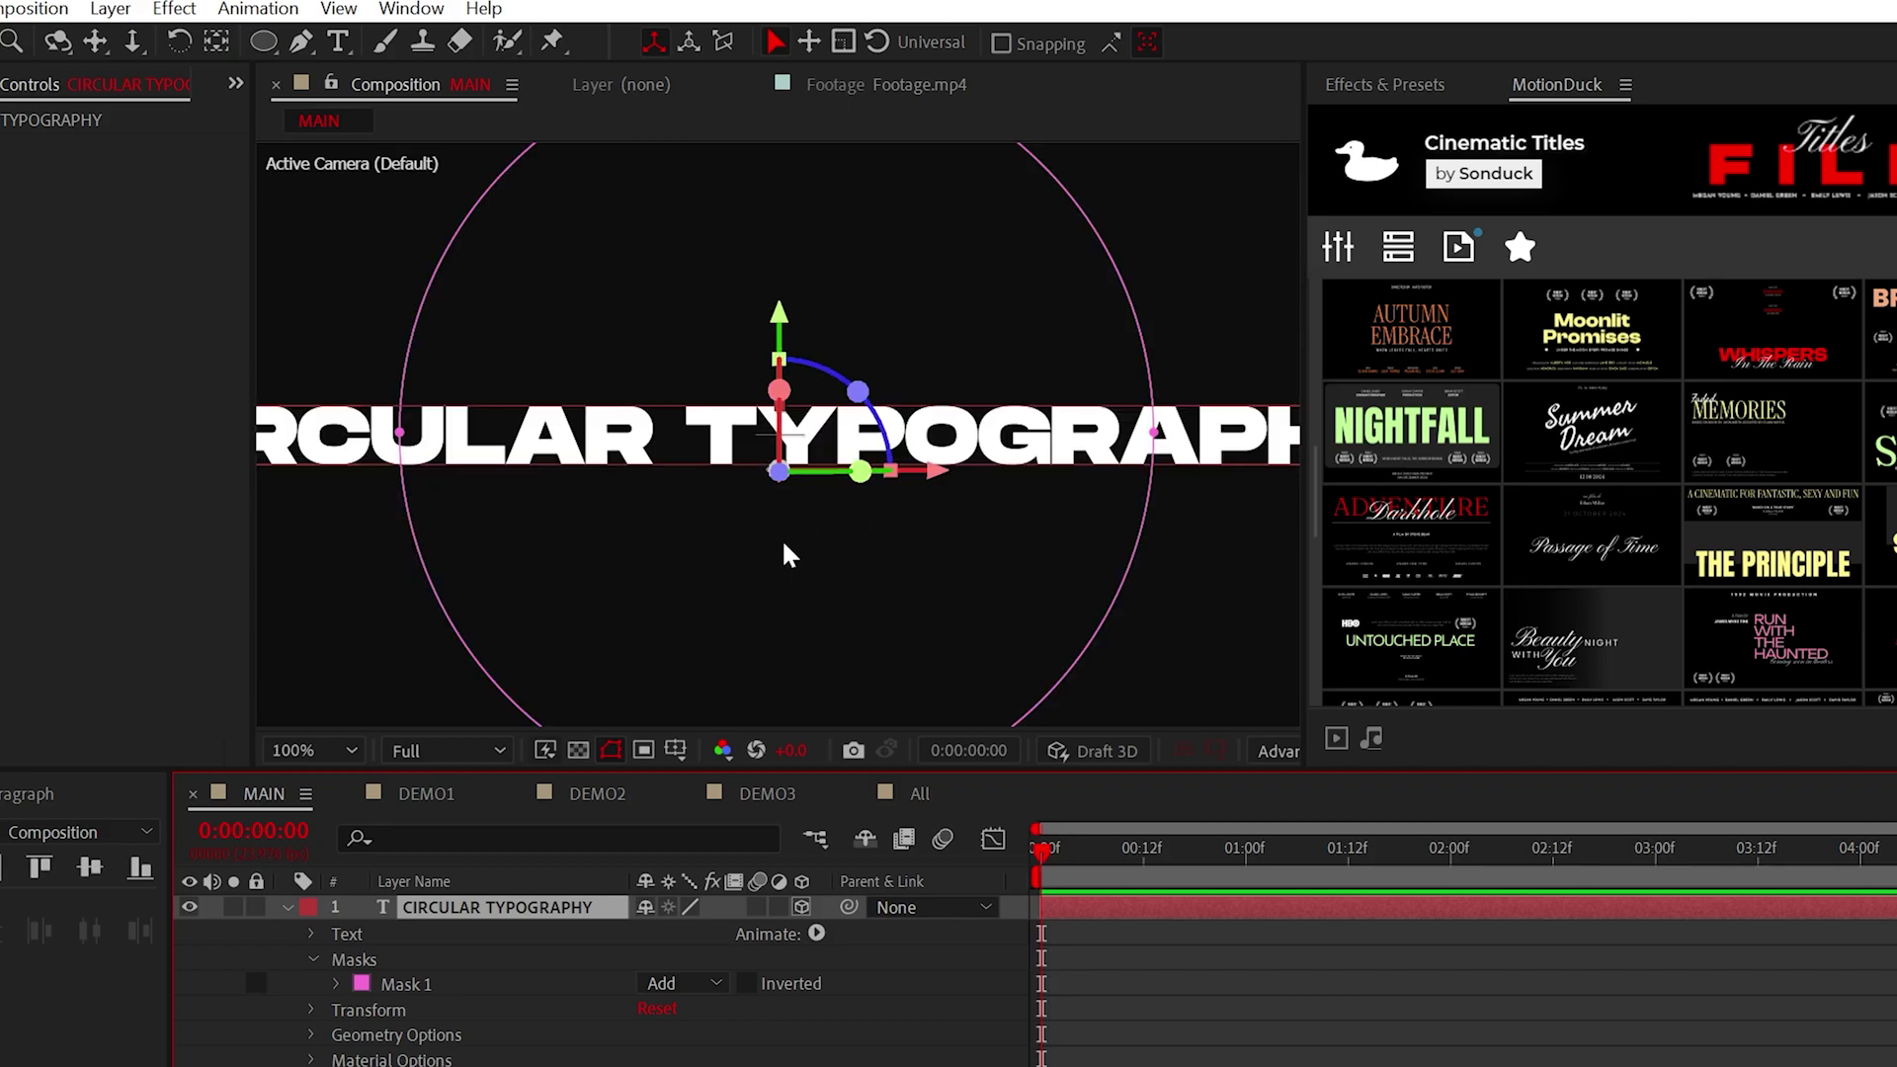
{"action": "left_click", "coordinate": [110, 8]}
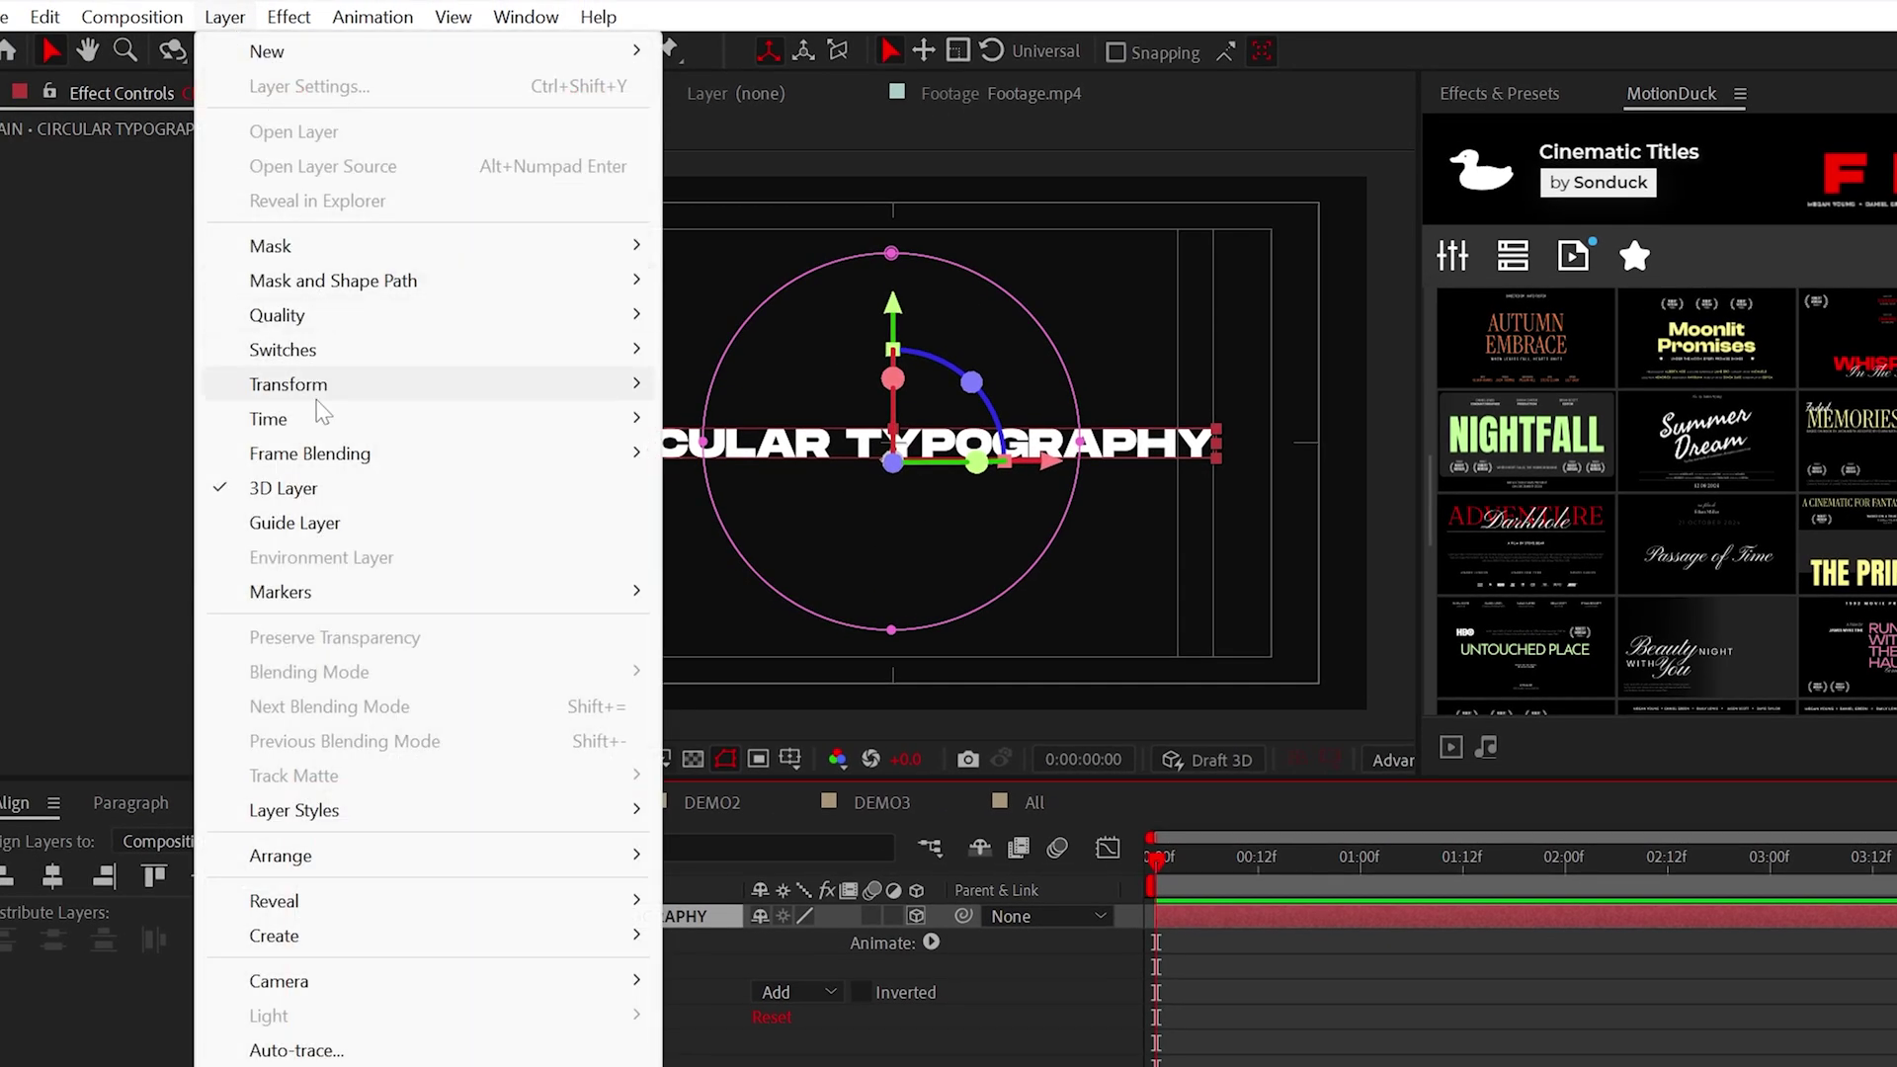
{"action": "mouse_move", "coordinate": [551, 387]}
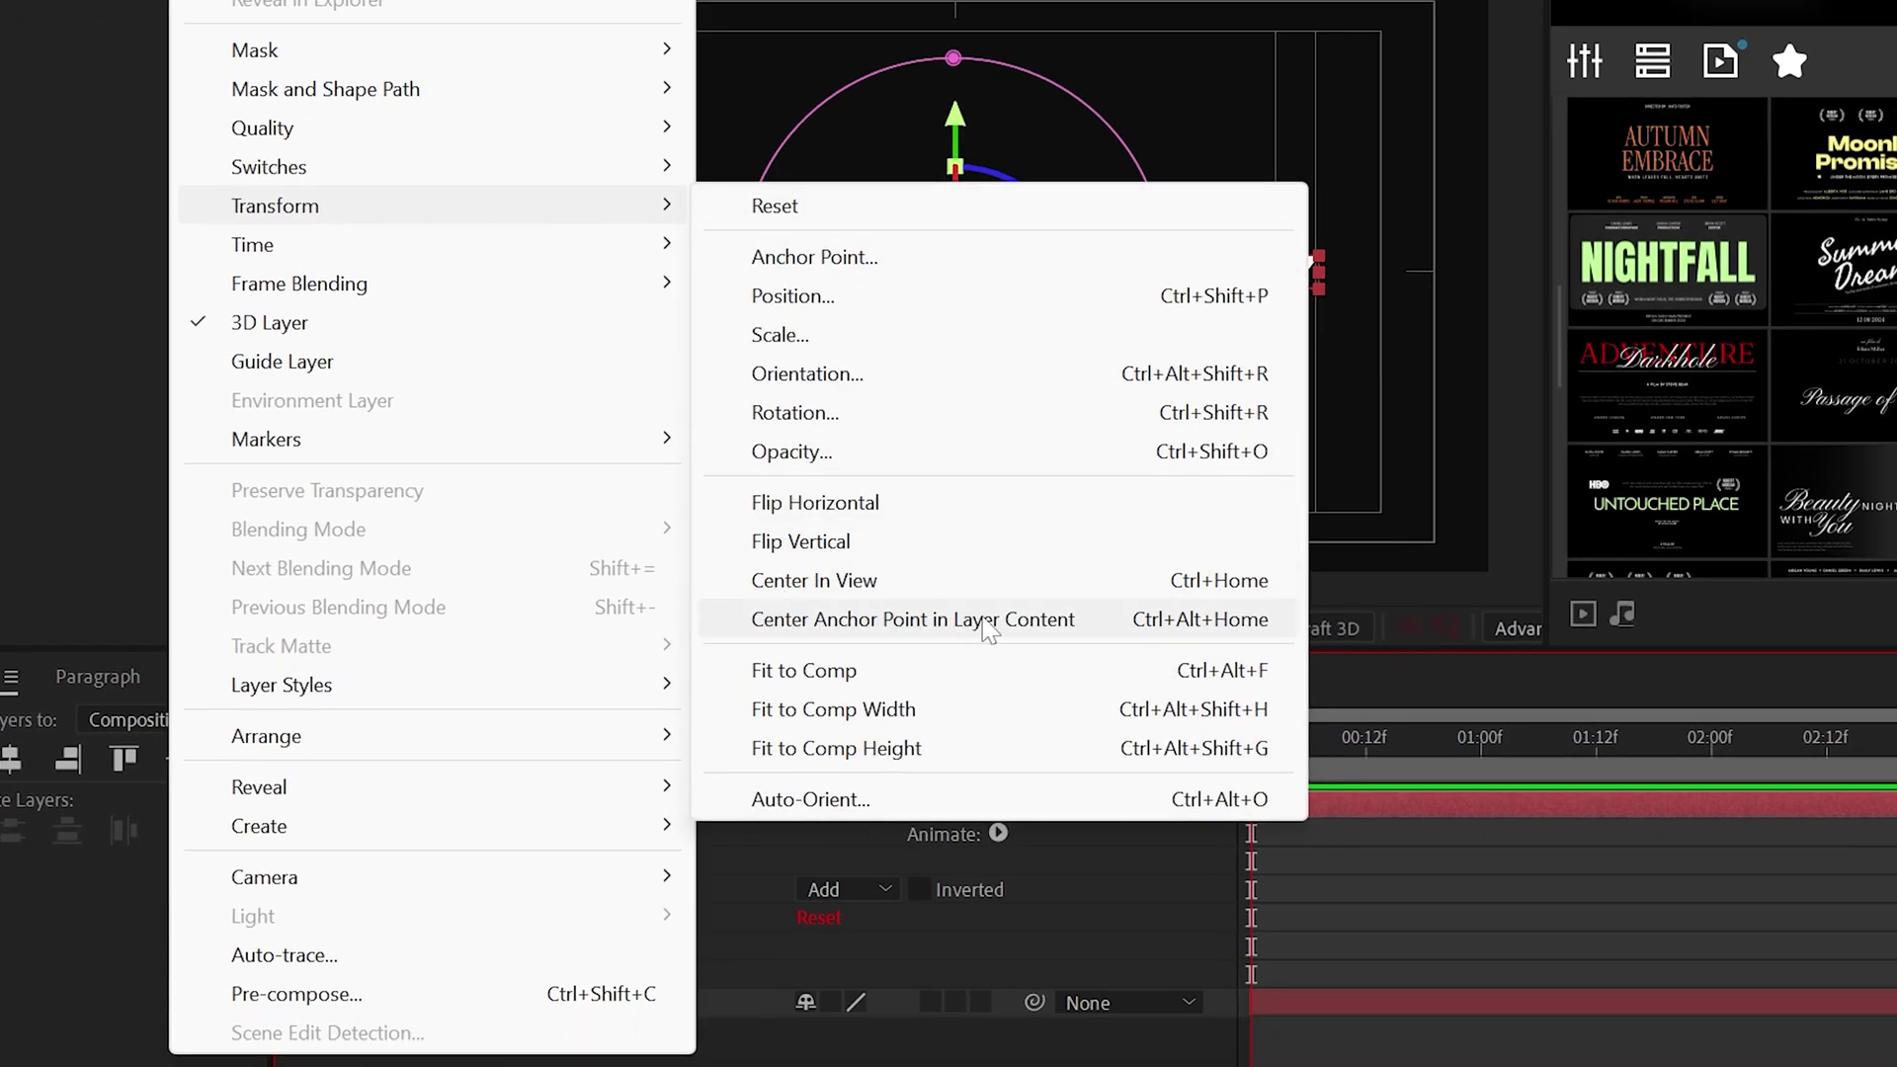
{"action": "left_click", "coordinate": [1013, 620]}
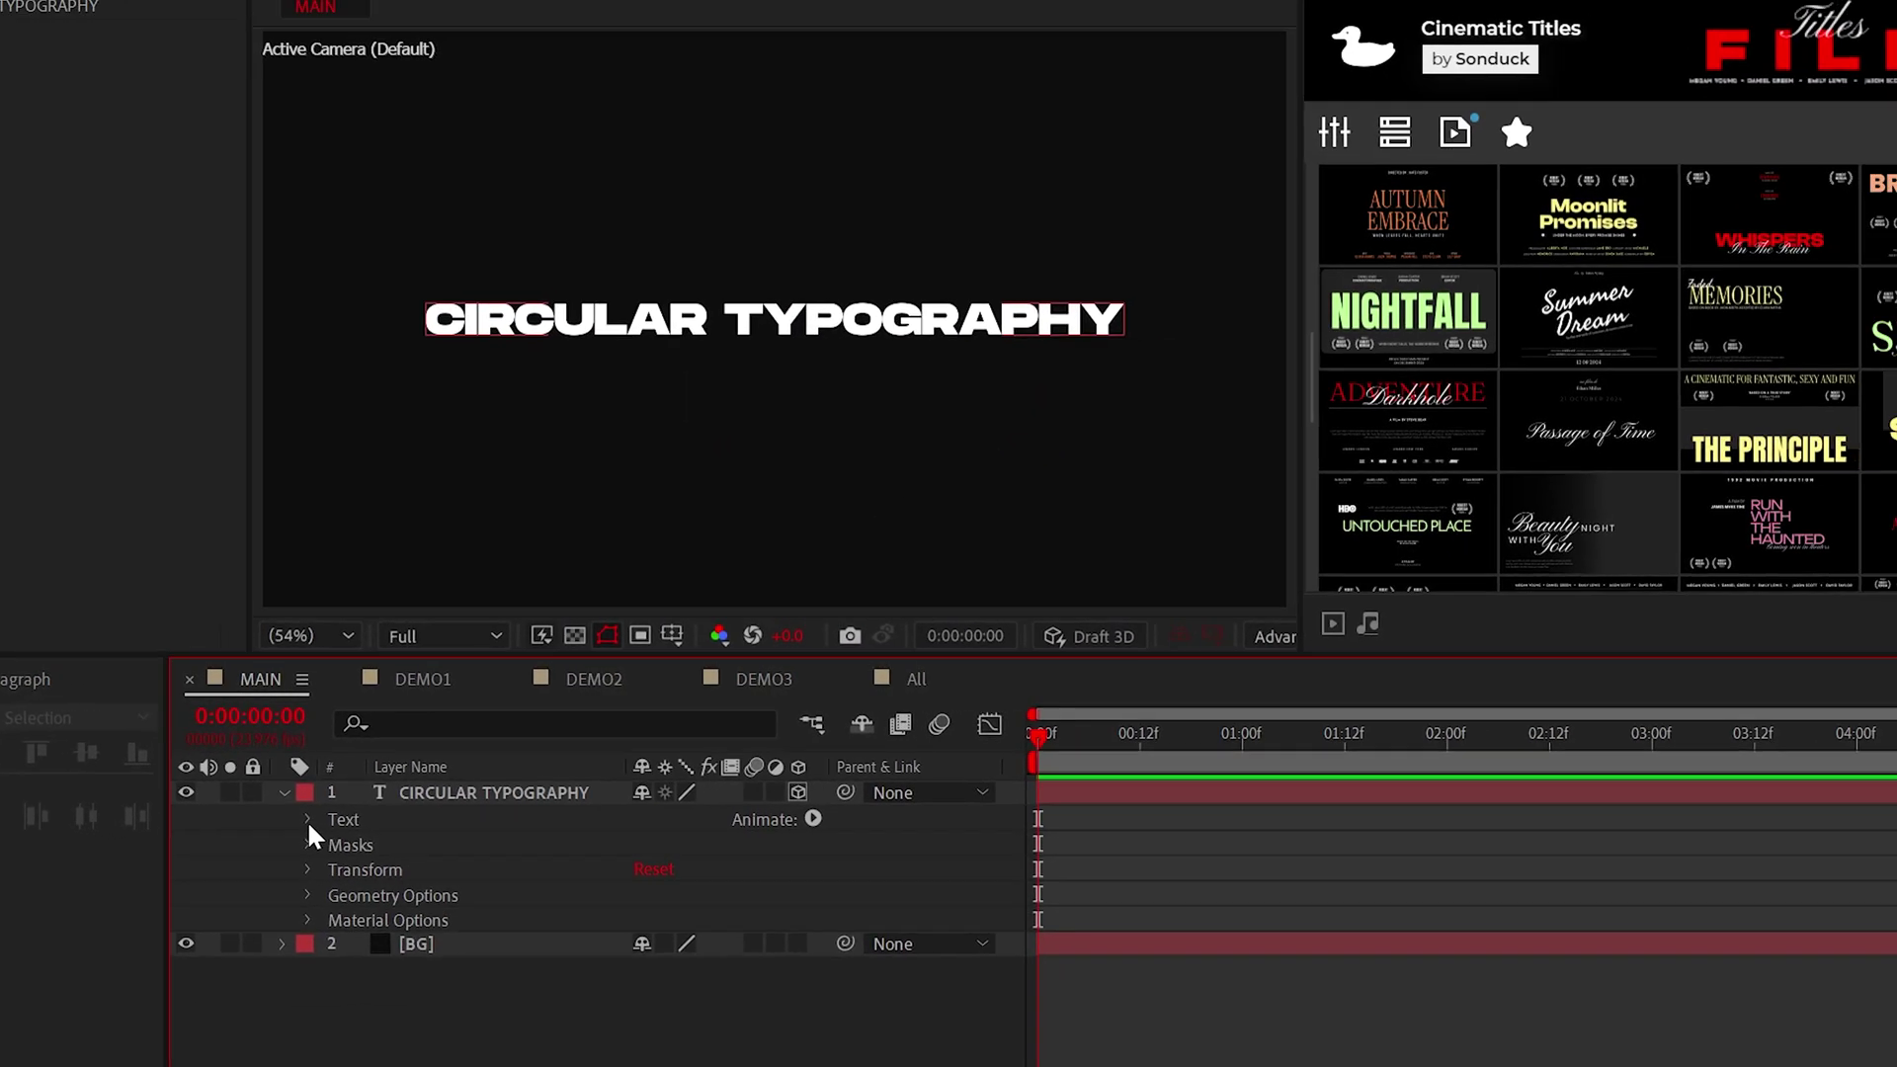
Set the text's Path Options to follow Mask 1 with Reverse Path on.
{"action": "left_click", "coordinate": [309, 821]}
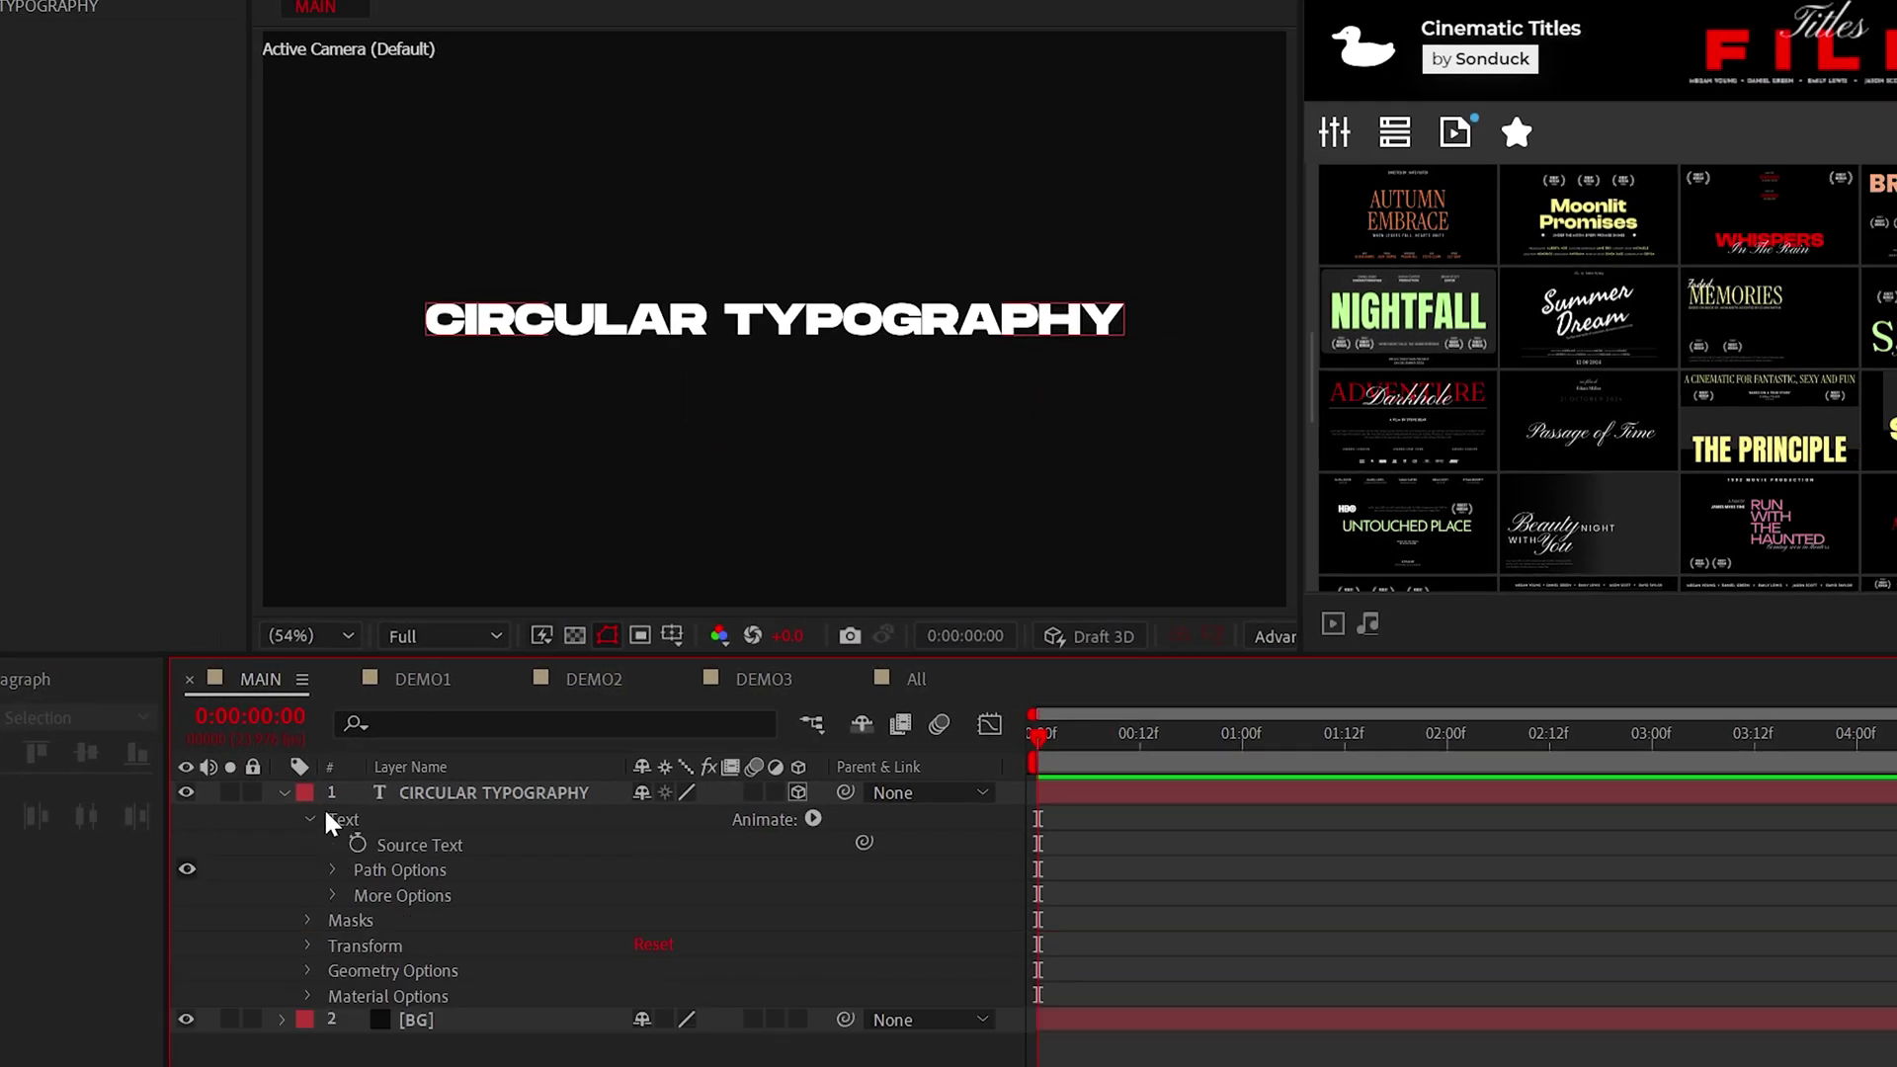
{"action": "left_click", "coordinate": [331, 870]}
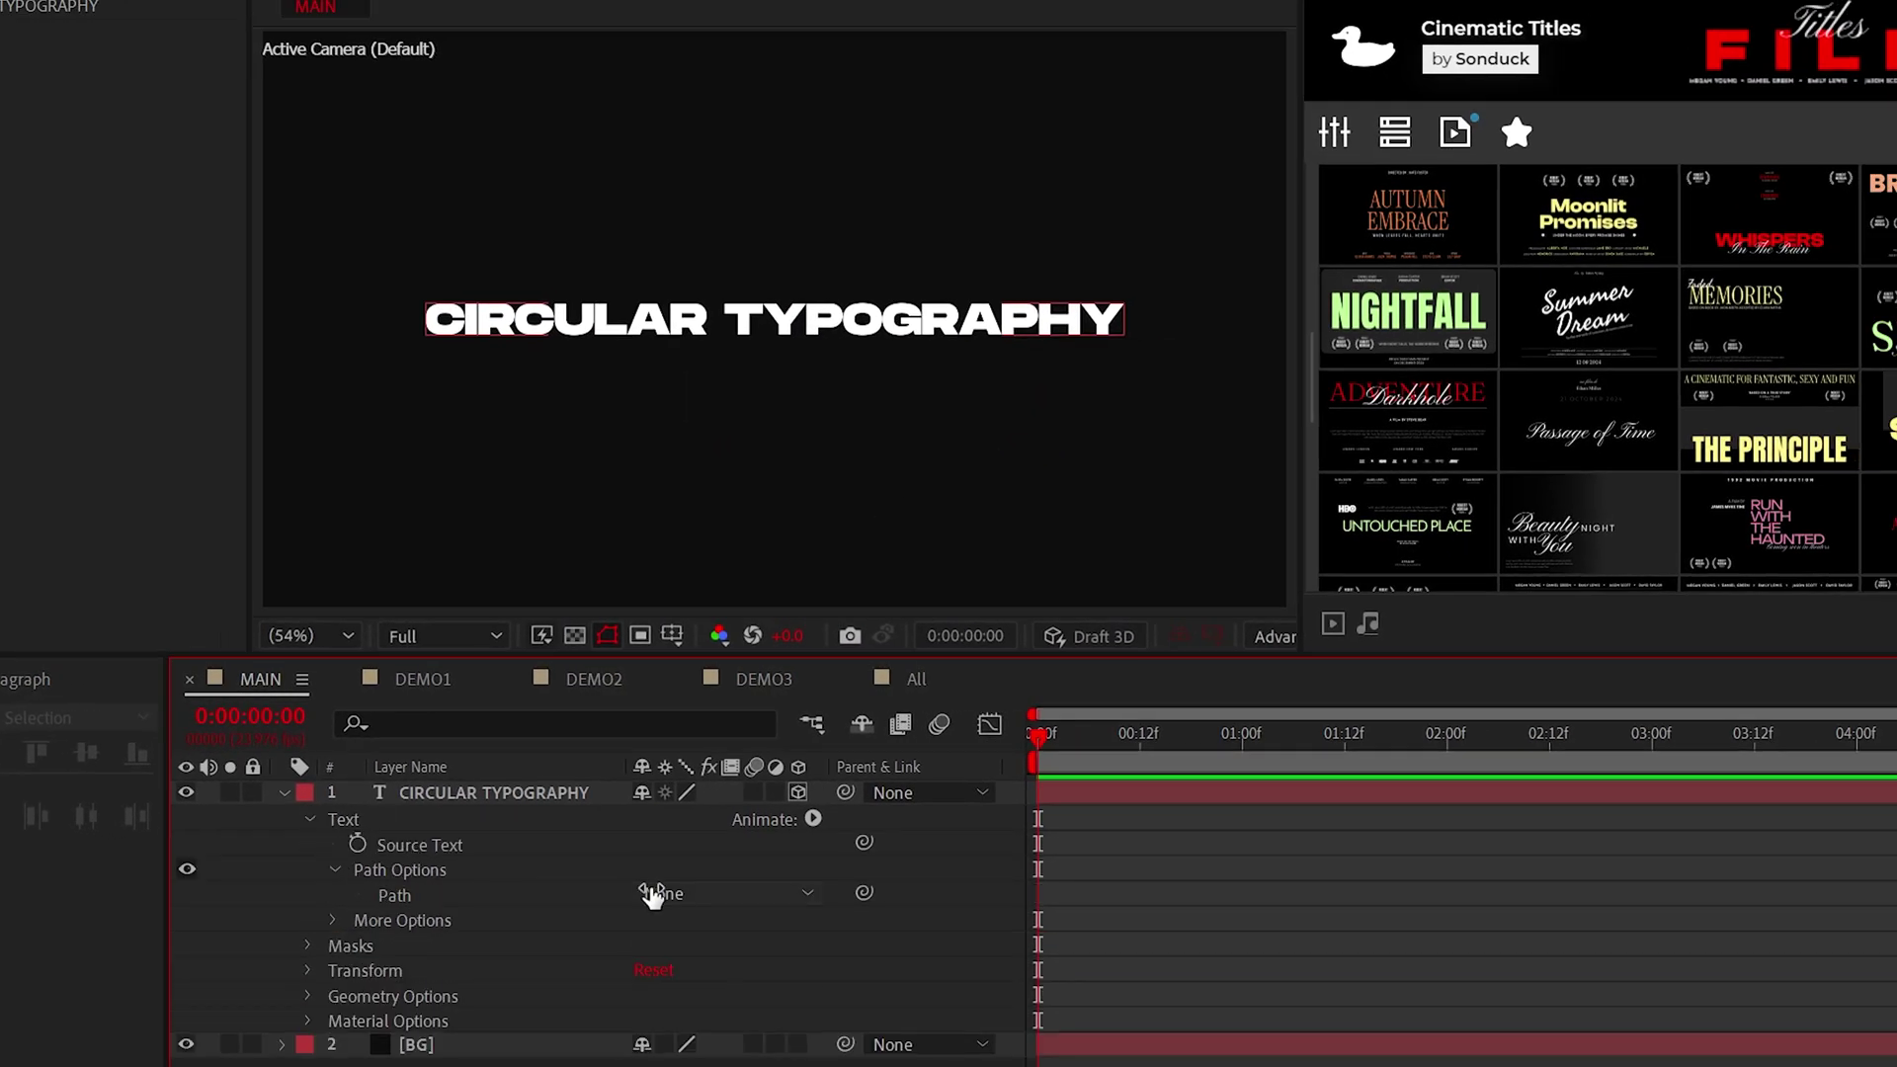
{"action": "left_click", "coordinate": [660, 892]}
{"action": "left_click", "coordinate": [796, 929]}
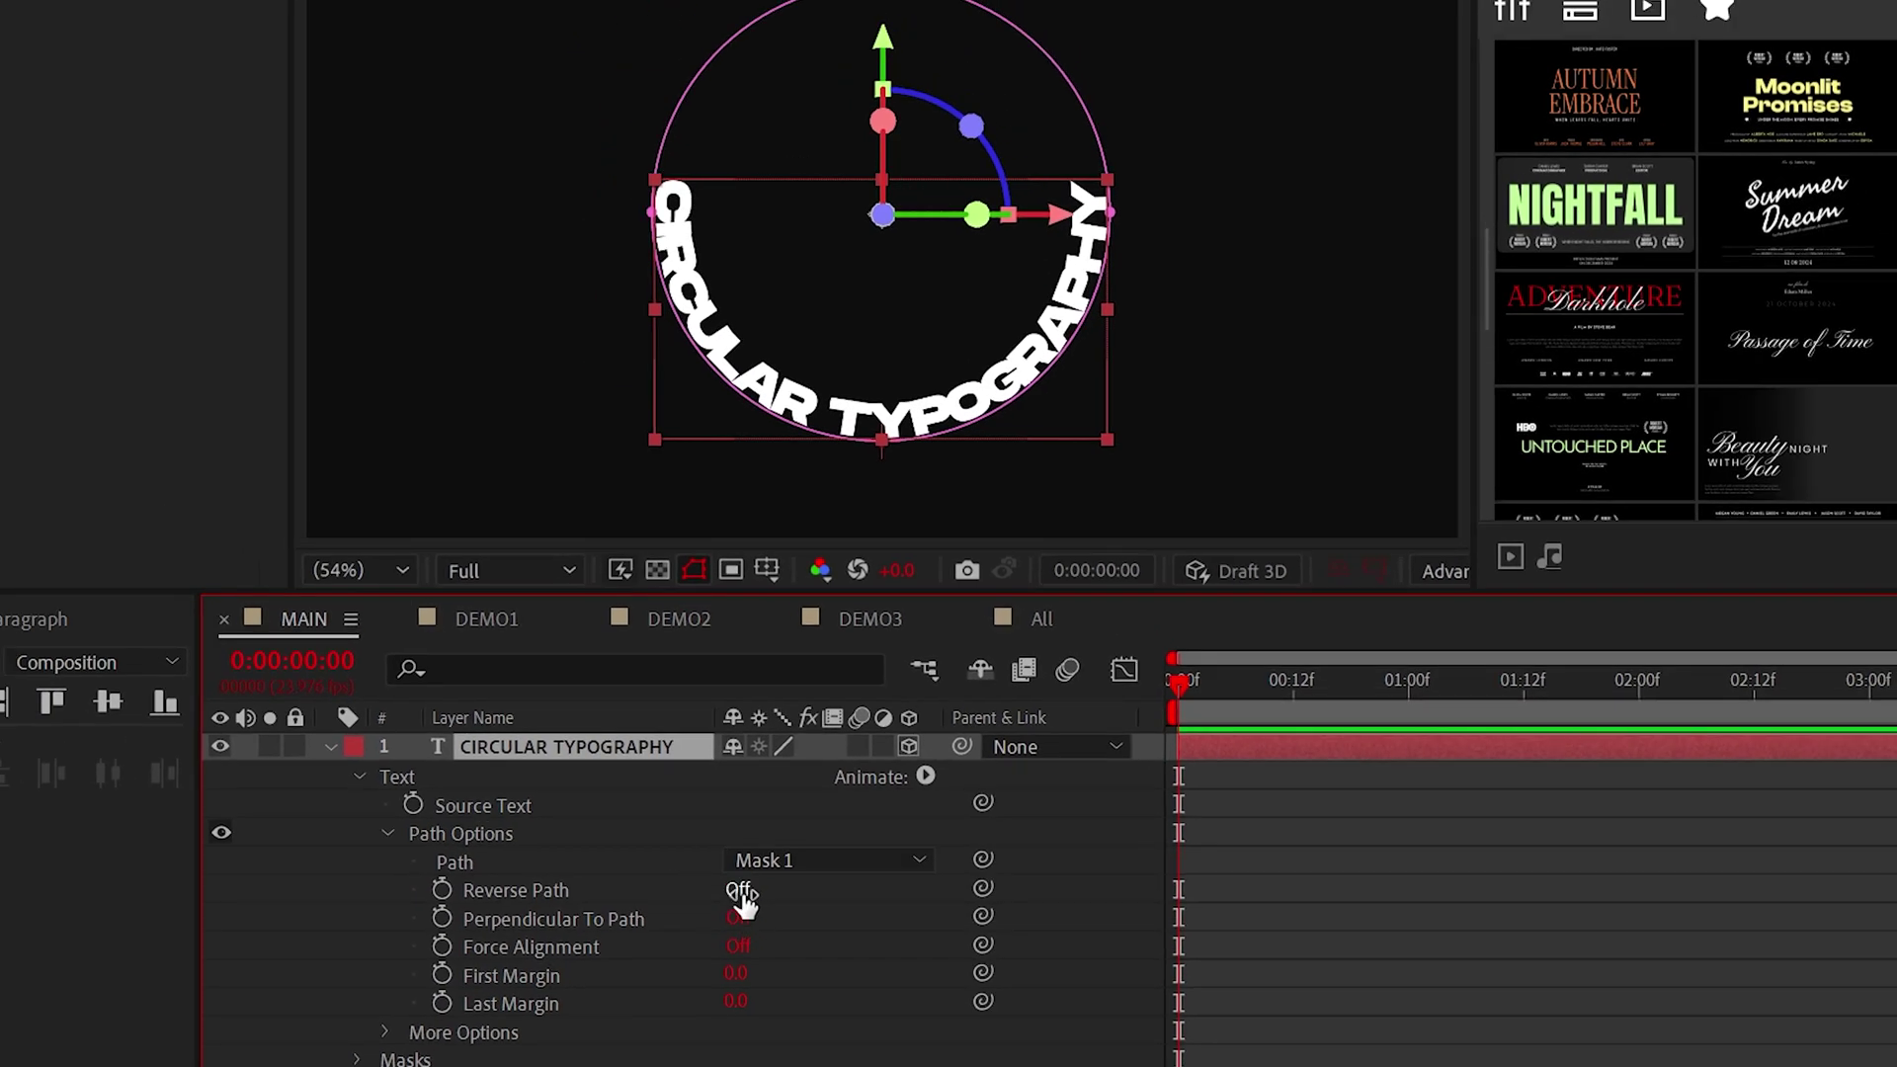
{"action": "left_click", "coordinate": [741, 891]}
{"action": "left_click", "coordinate": [839, 893]}
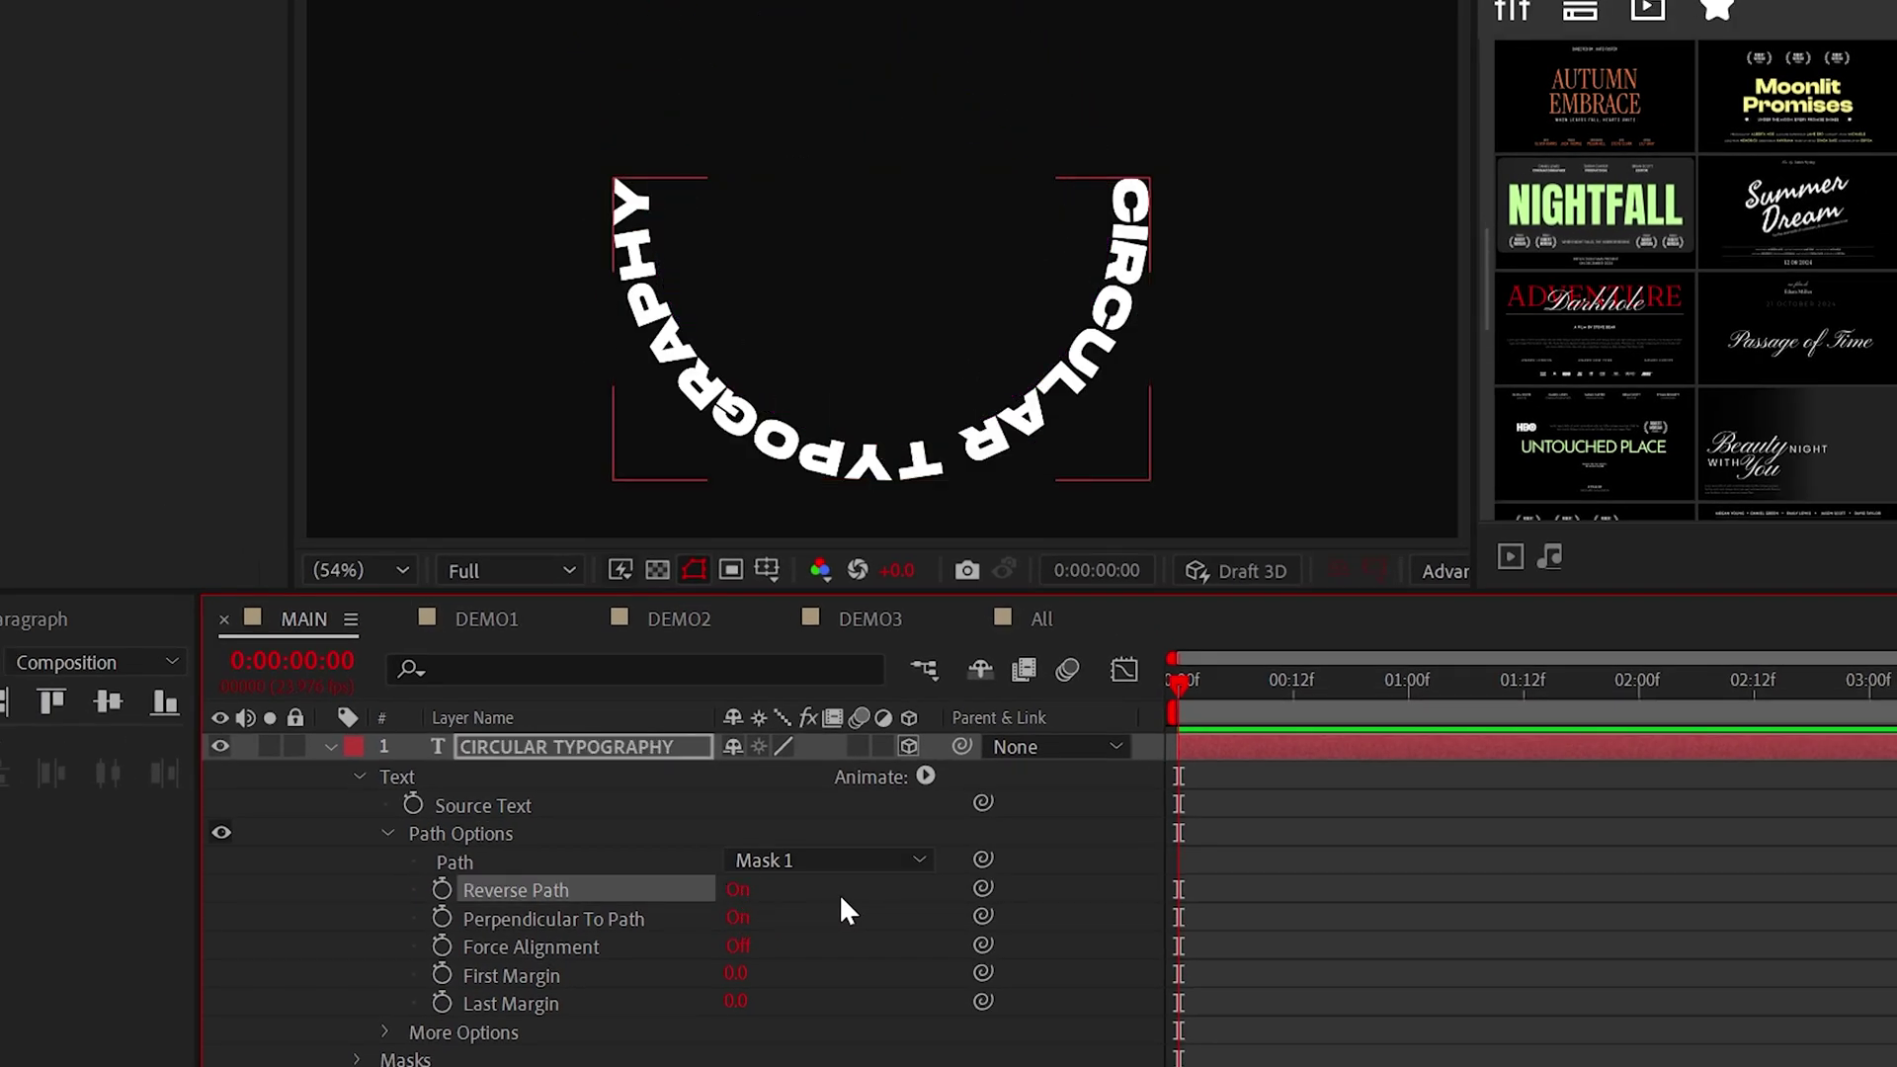
Shrink the font size and apply Monument Extended Ultrabold to the text.
{"action": "left_click", "coordinate": [652, 244]}
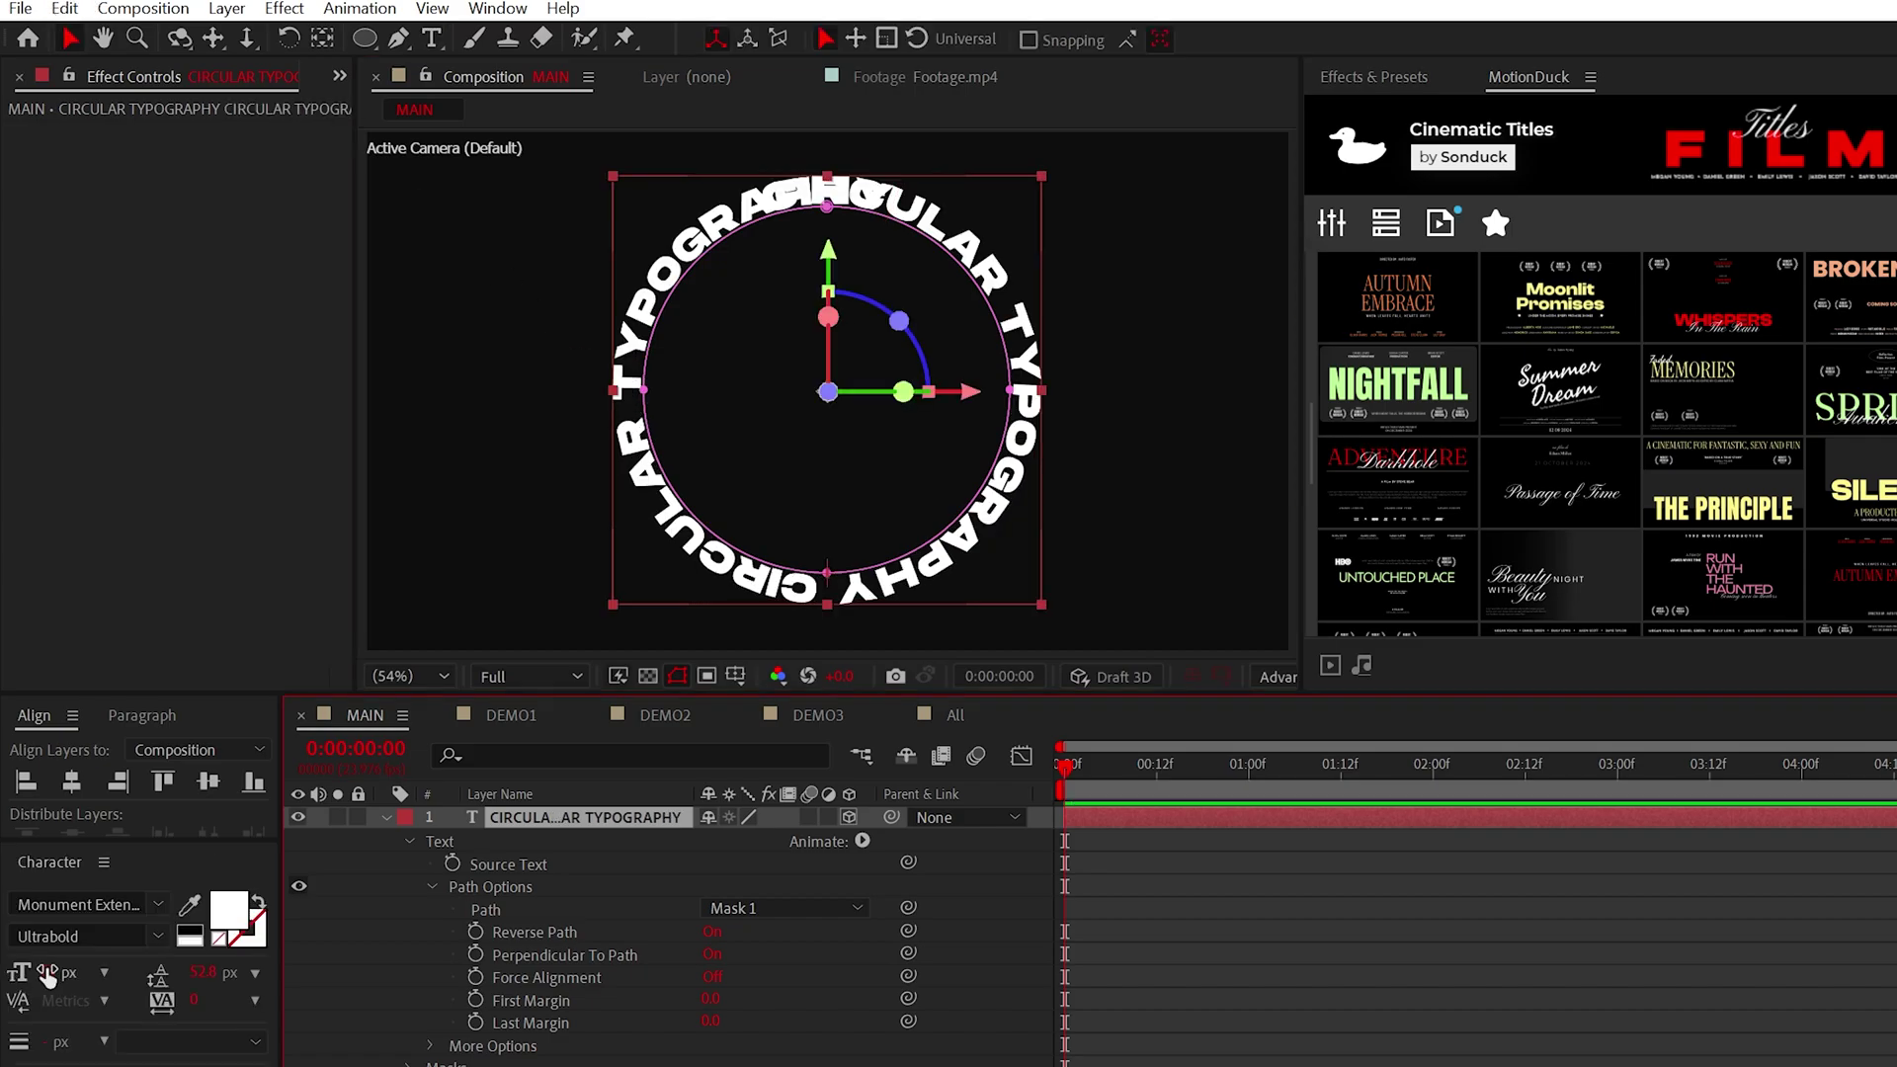
{"action": "left_click_drag", "start_coordinate": [47, 973], "coordinate": [37, 970]}
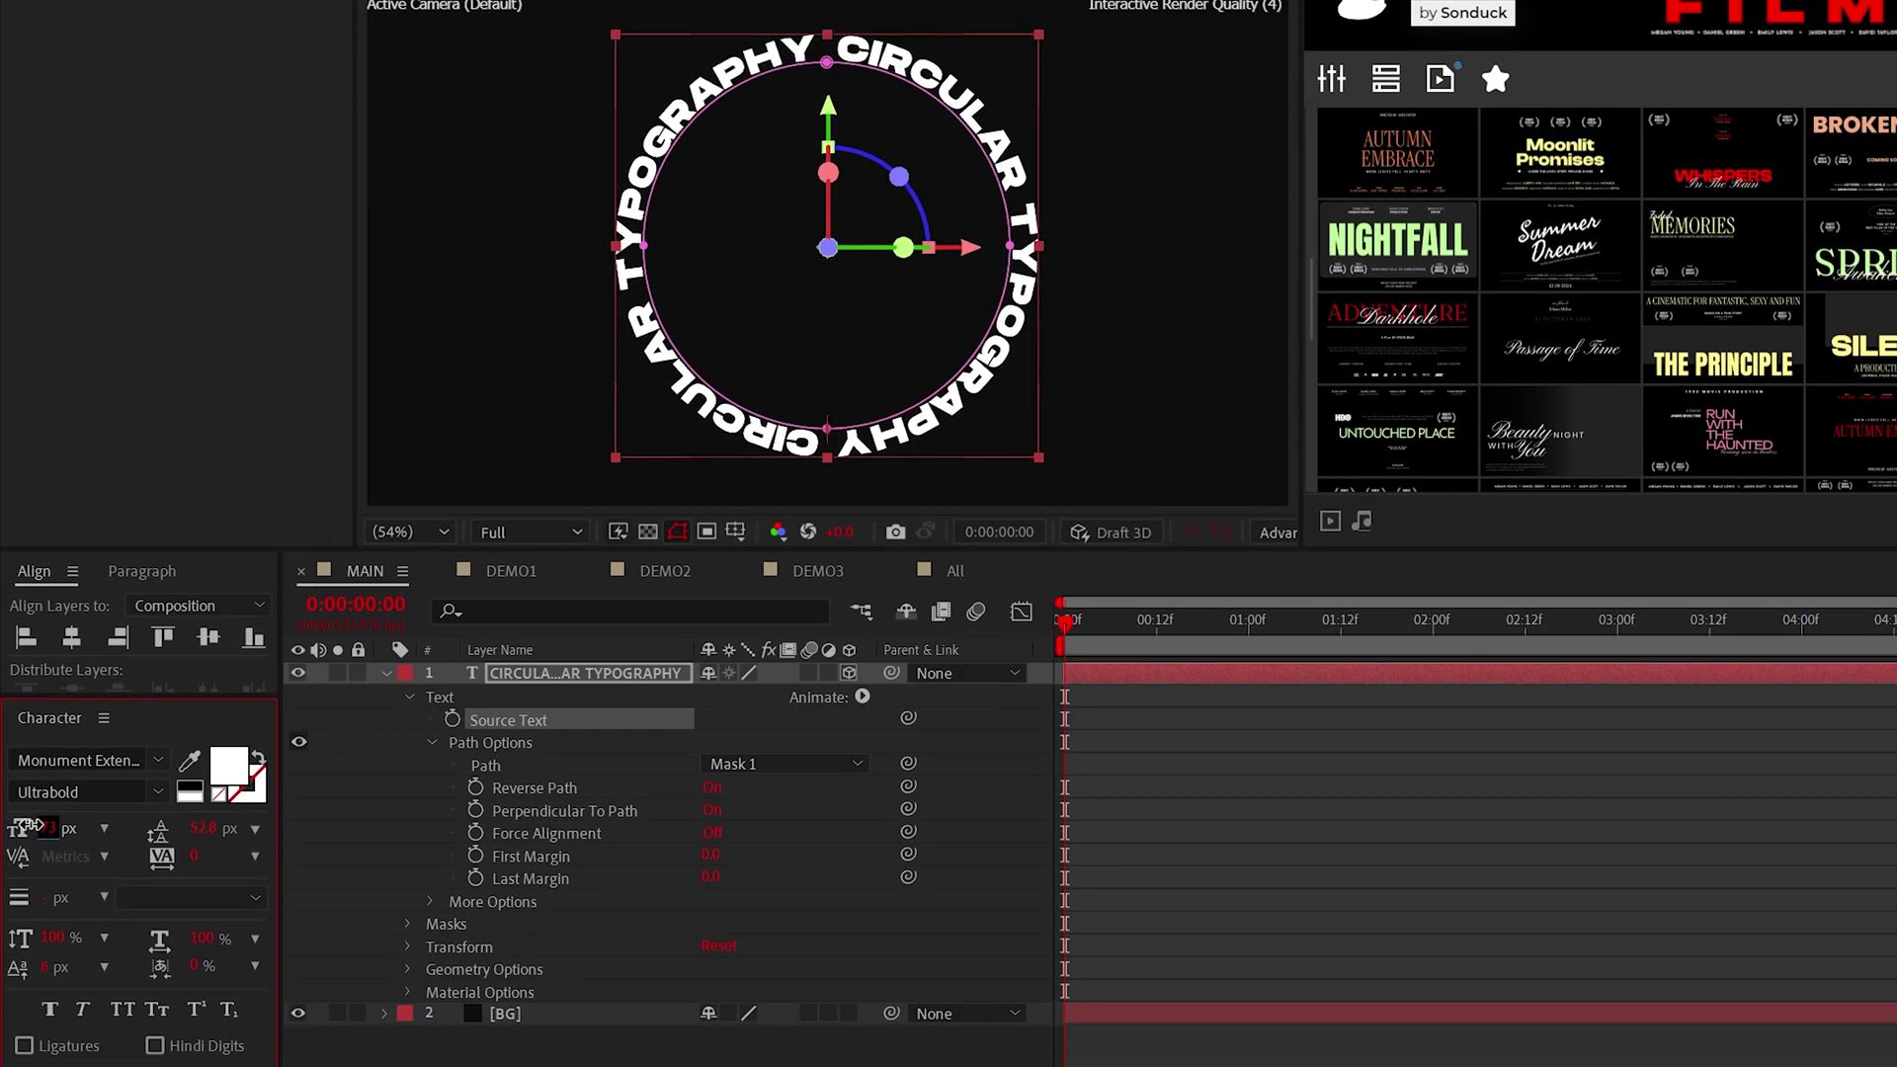
{"action": "left_click", "coordinate": [79, 760]}
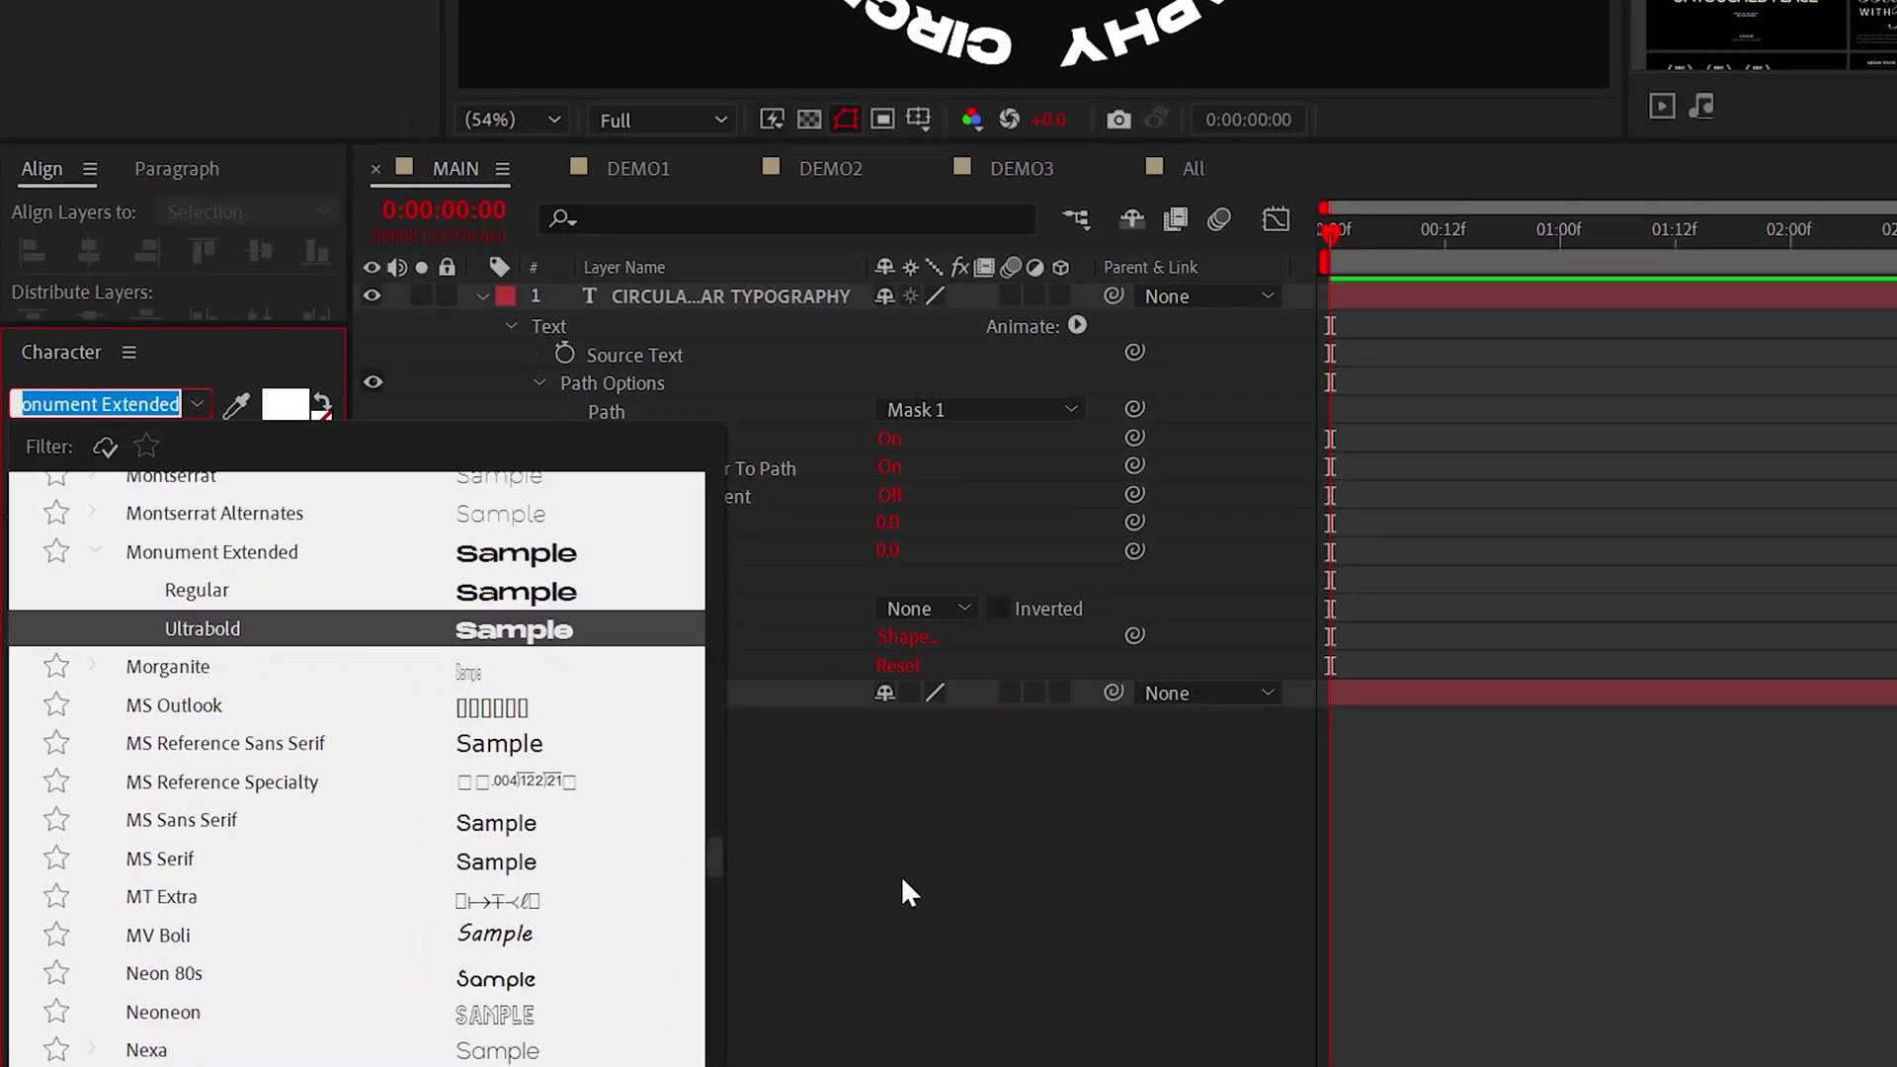
{"action": "left_click", "coordinate": [939, 875]}
{"action": "left_click", "coordinate": [539, 382]}
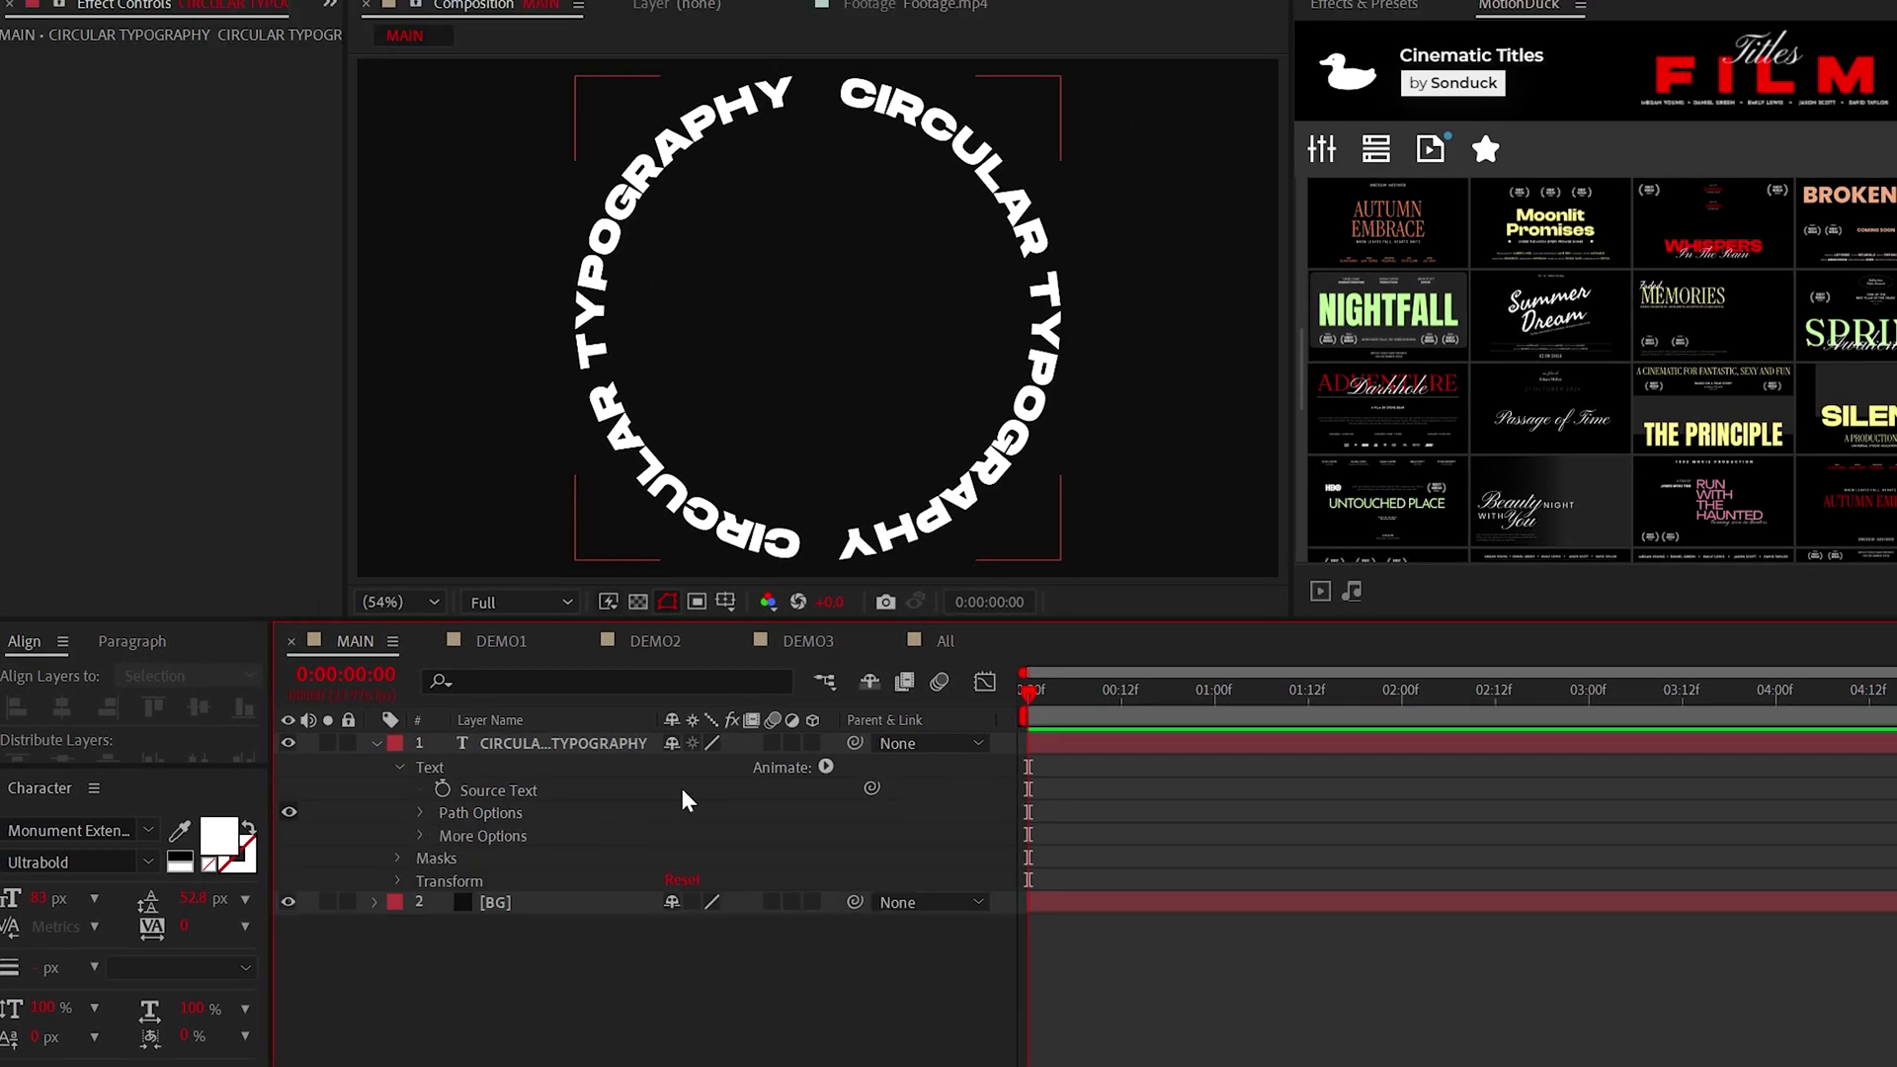
Enable per-character 3D and add a Rotation animator with X Rotation -90.
{"action": "left_click", "coordinate": [816, 769]}
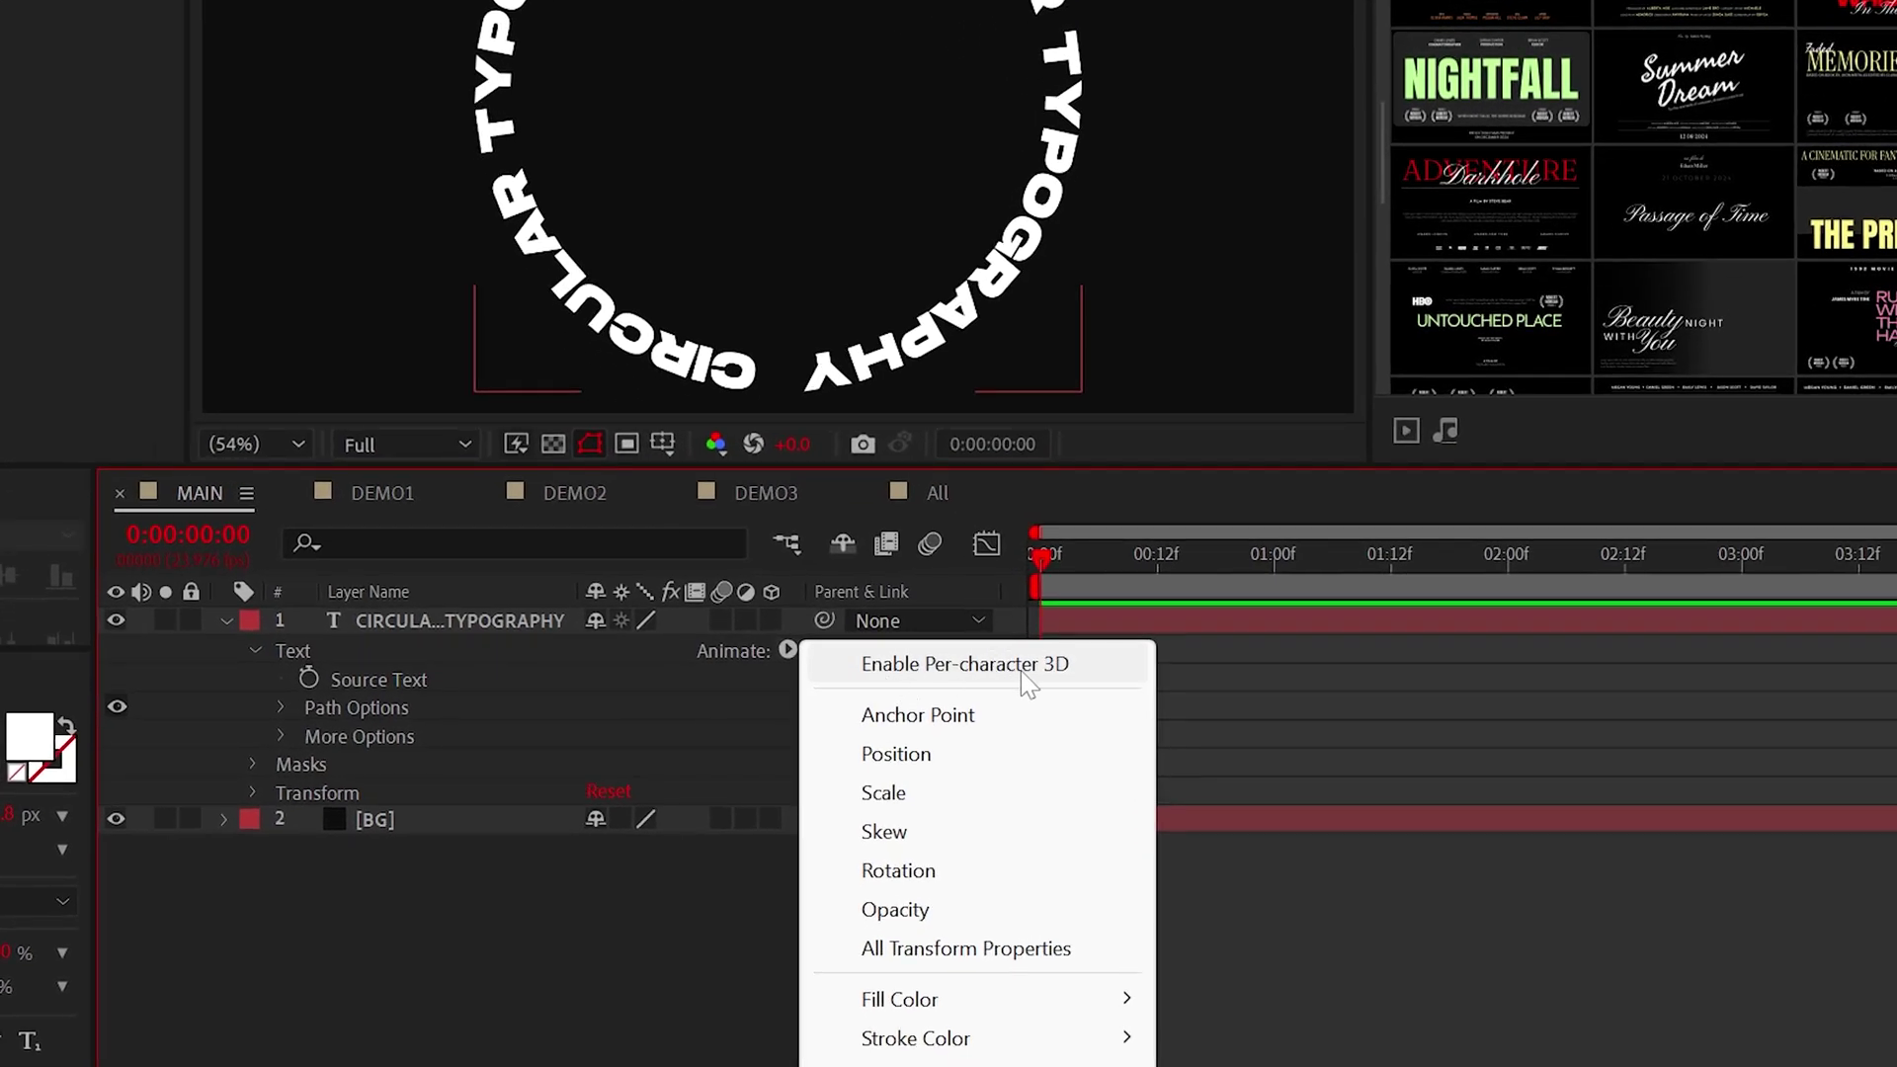
{"action": "left_click", "coordinate": [1022, 669]}
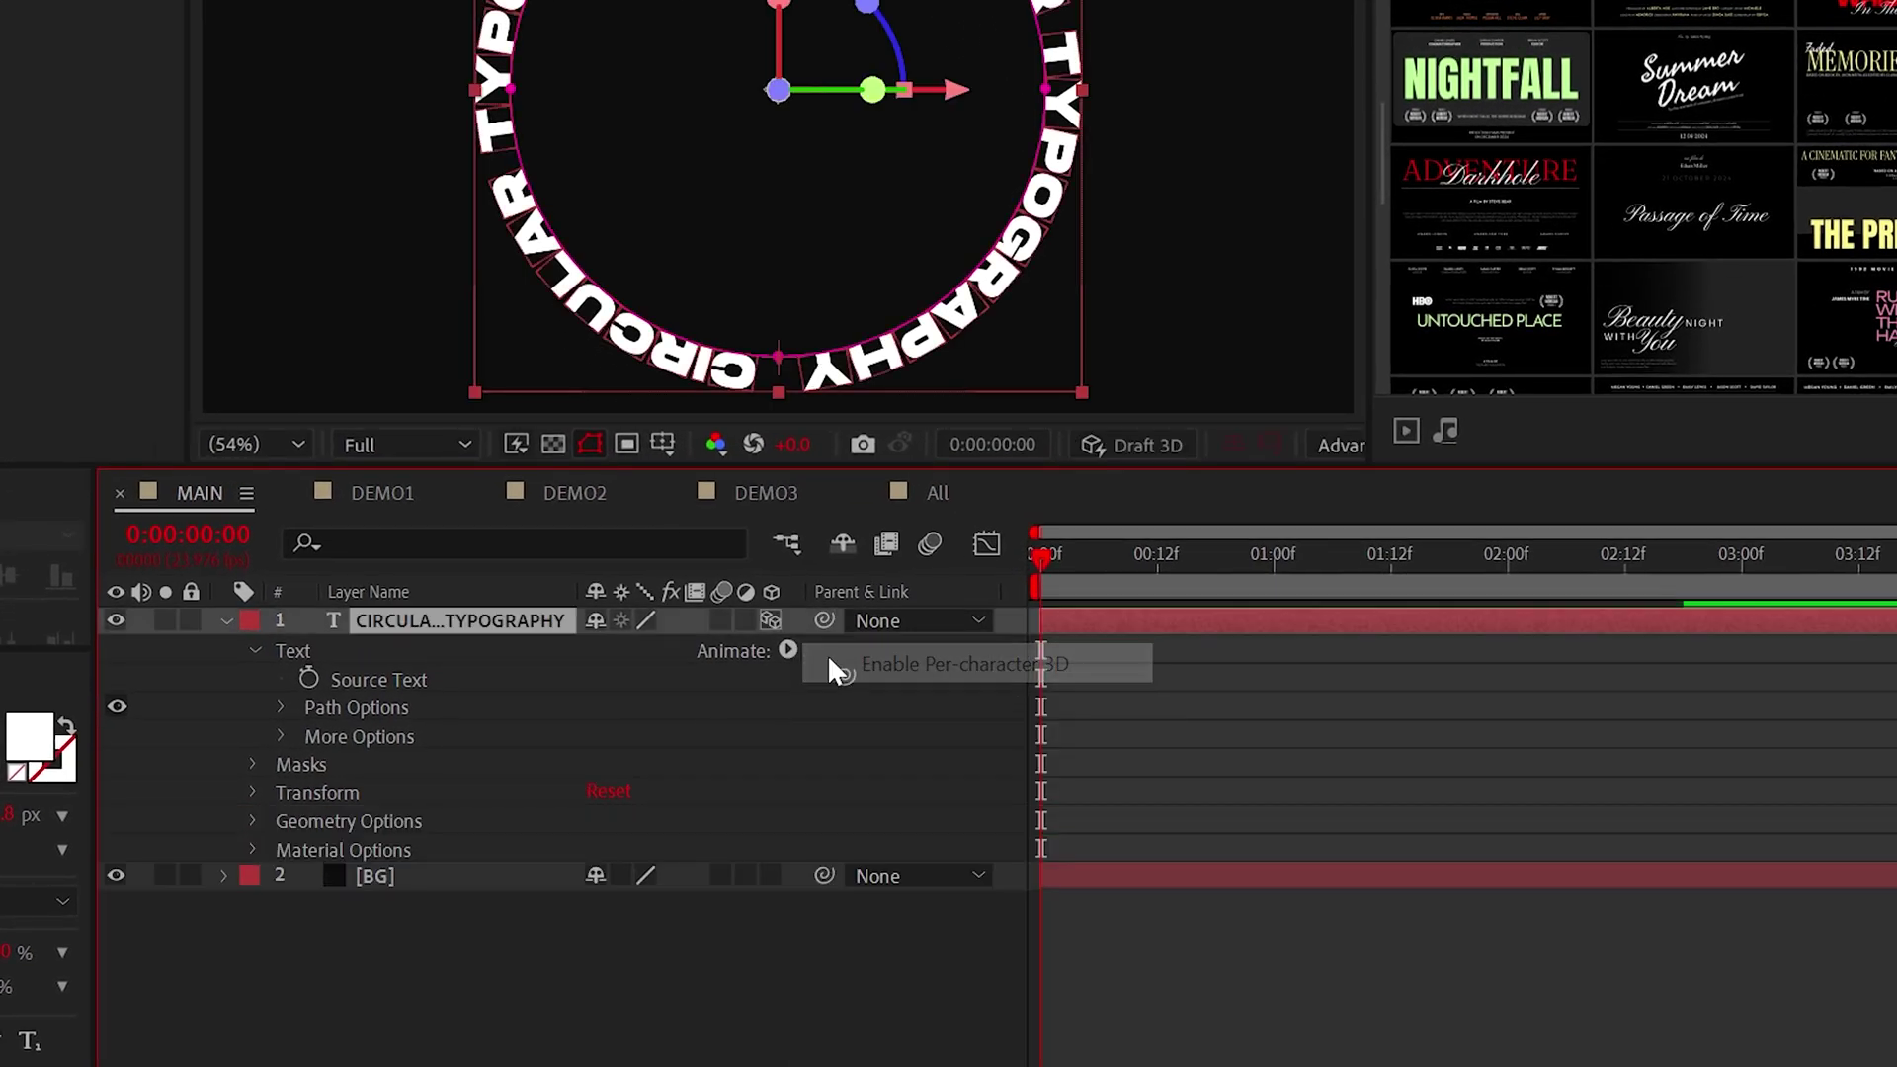
{"action": "left_click", "coordinate": [781, 648]}
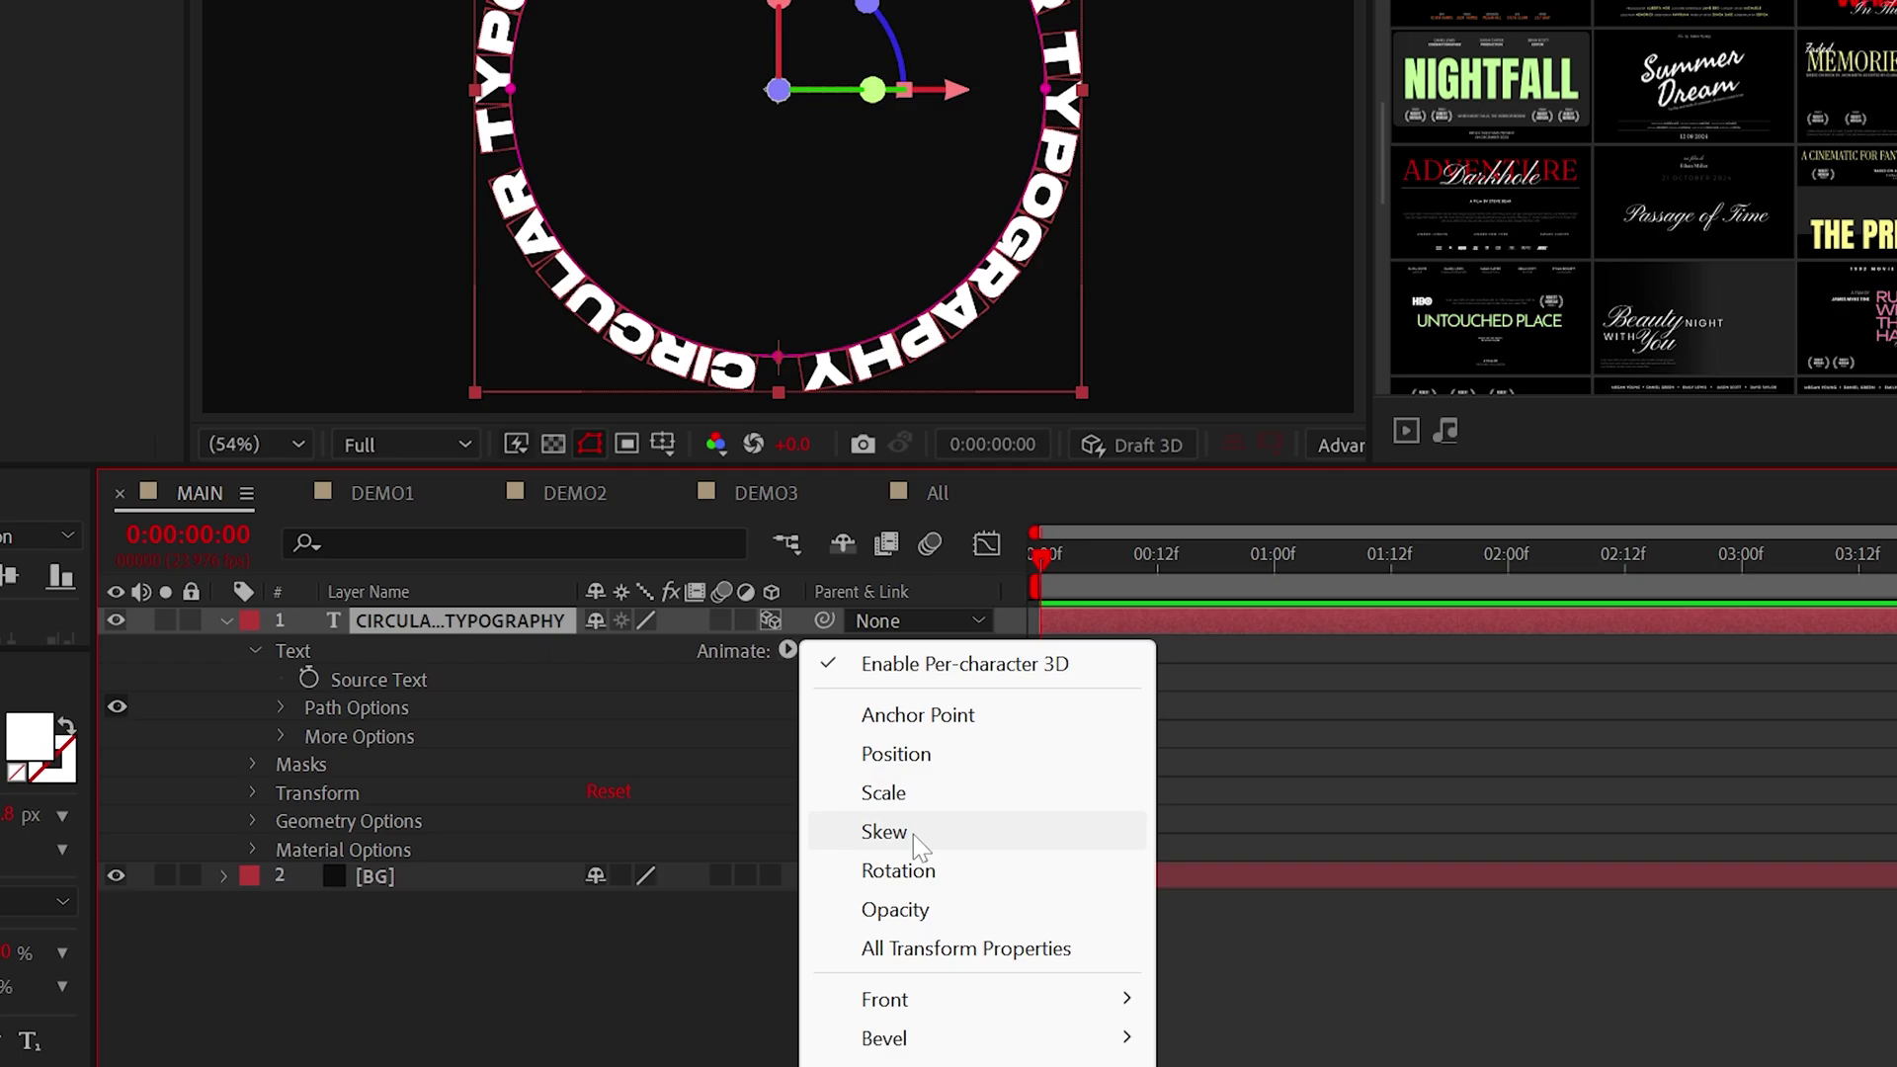
{"action": "left_click", "coordinate": [907, 876]}
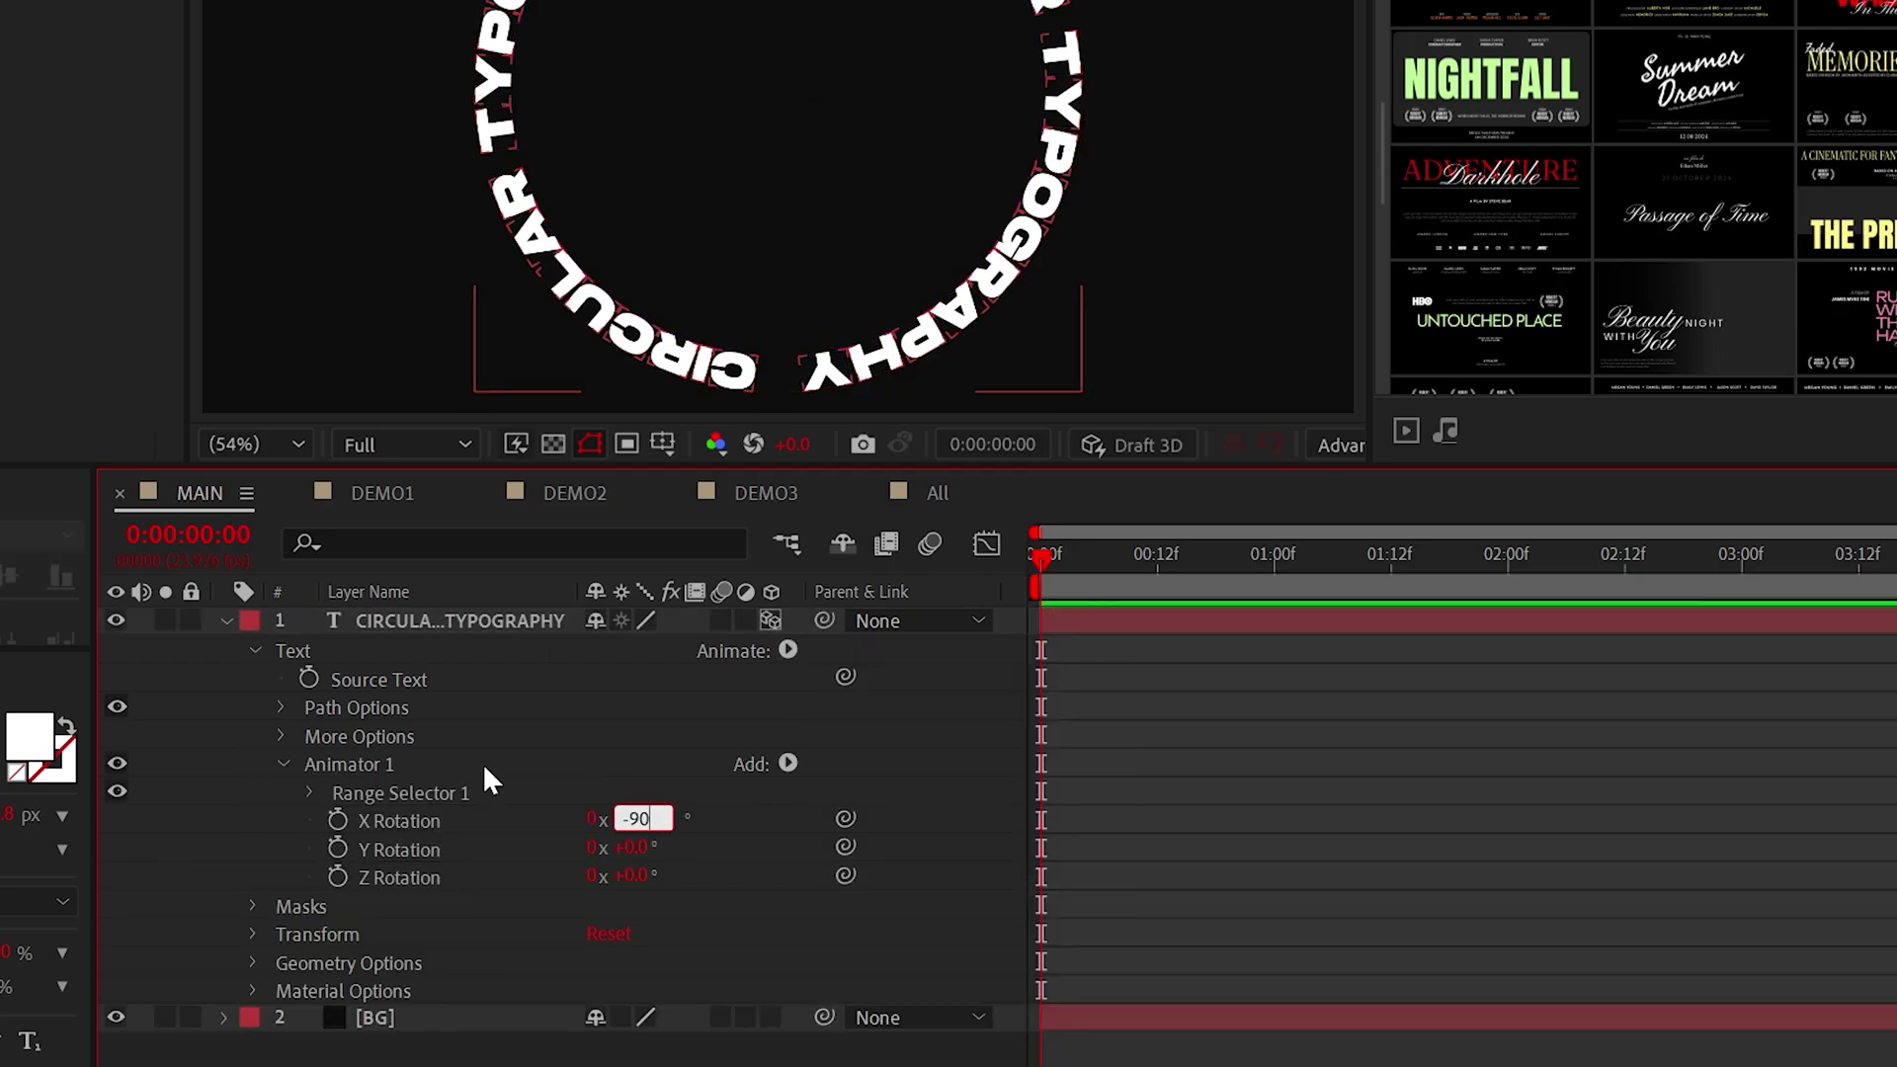
{"action": "key", "text": "Return"}
{"action": "left_click", "coordinate": [283, 764]}
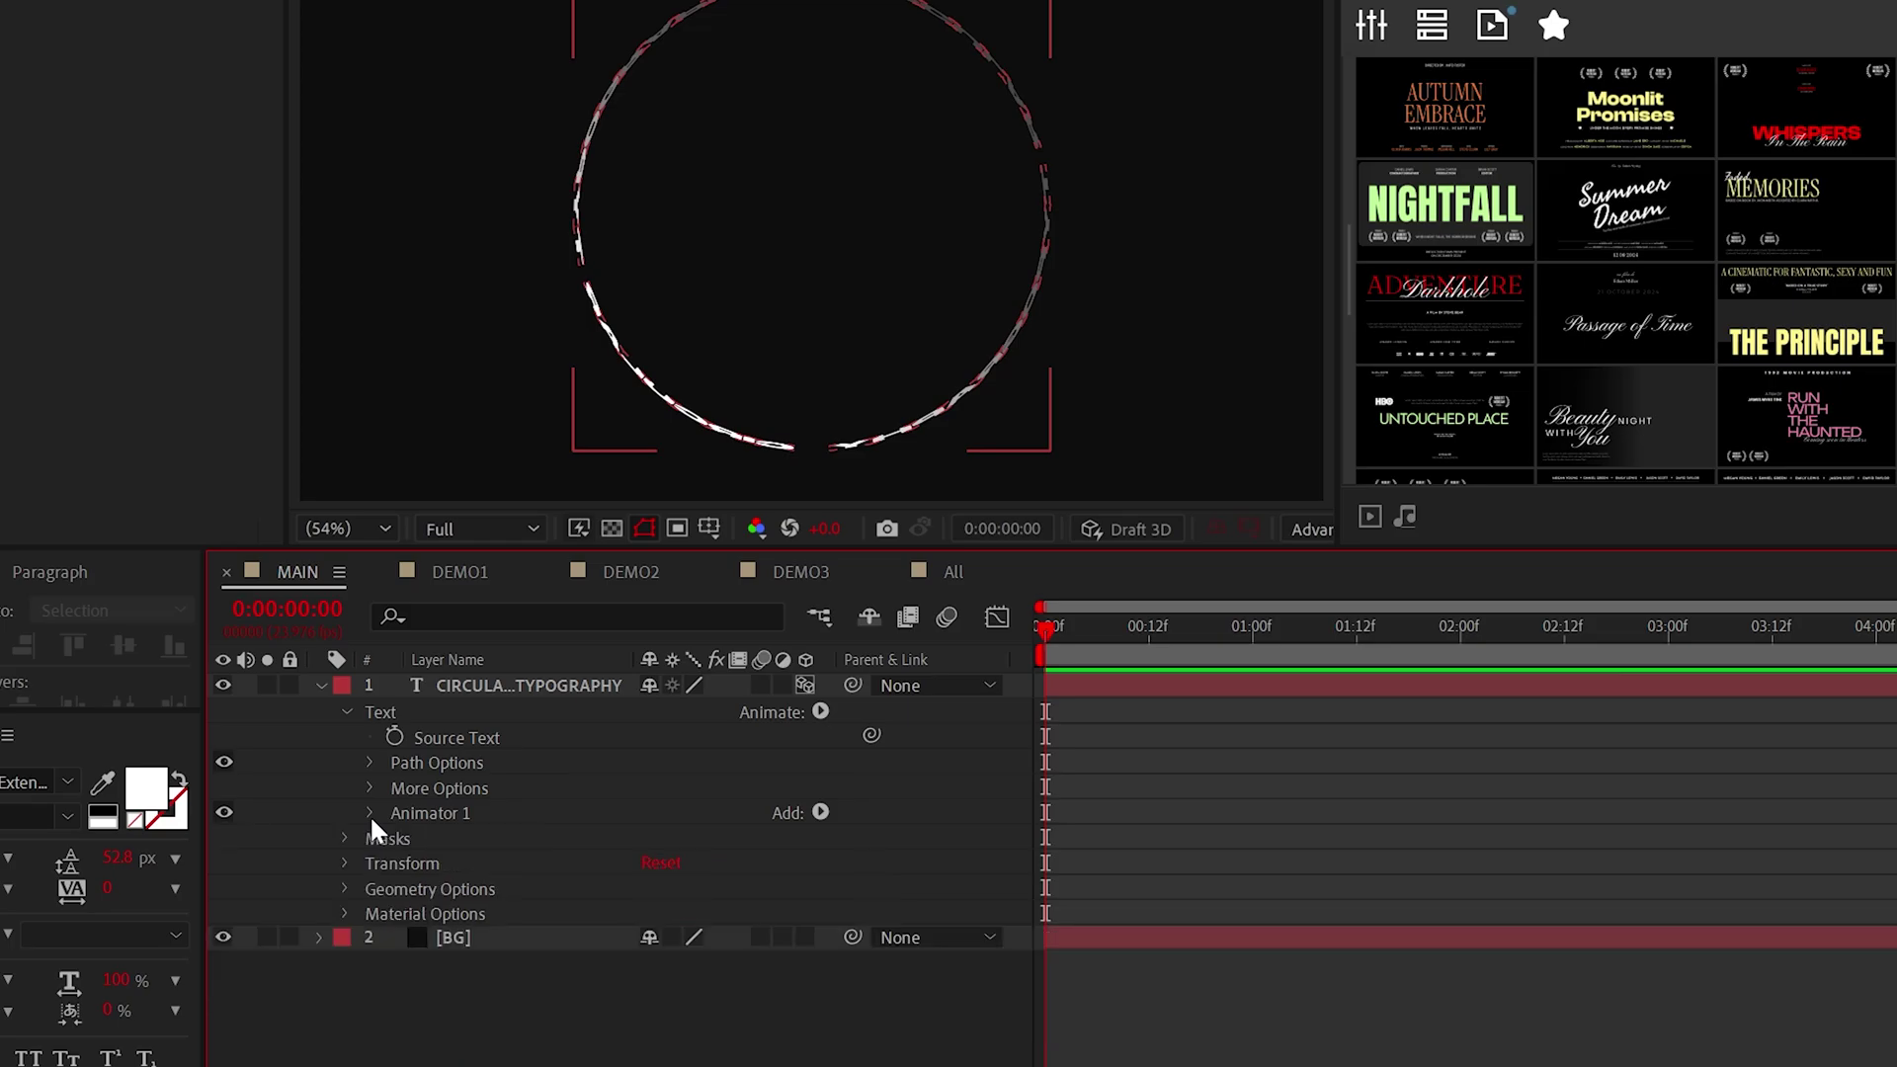
Set the text layer's X Rotation to 90 degrees.
{"action": "left_click", "coordinate": [345, 864]}
{"action": "left_click", "coordinate": [346, 713]}
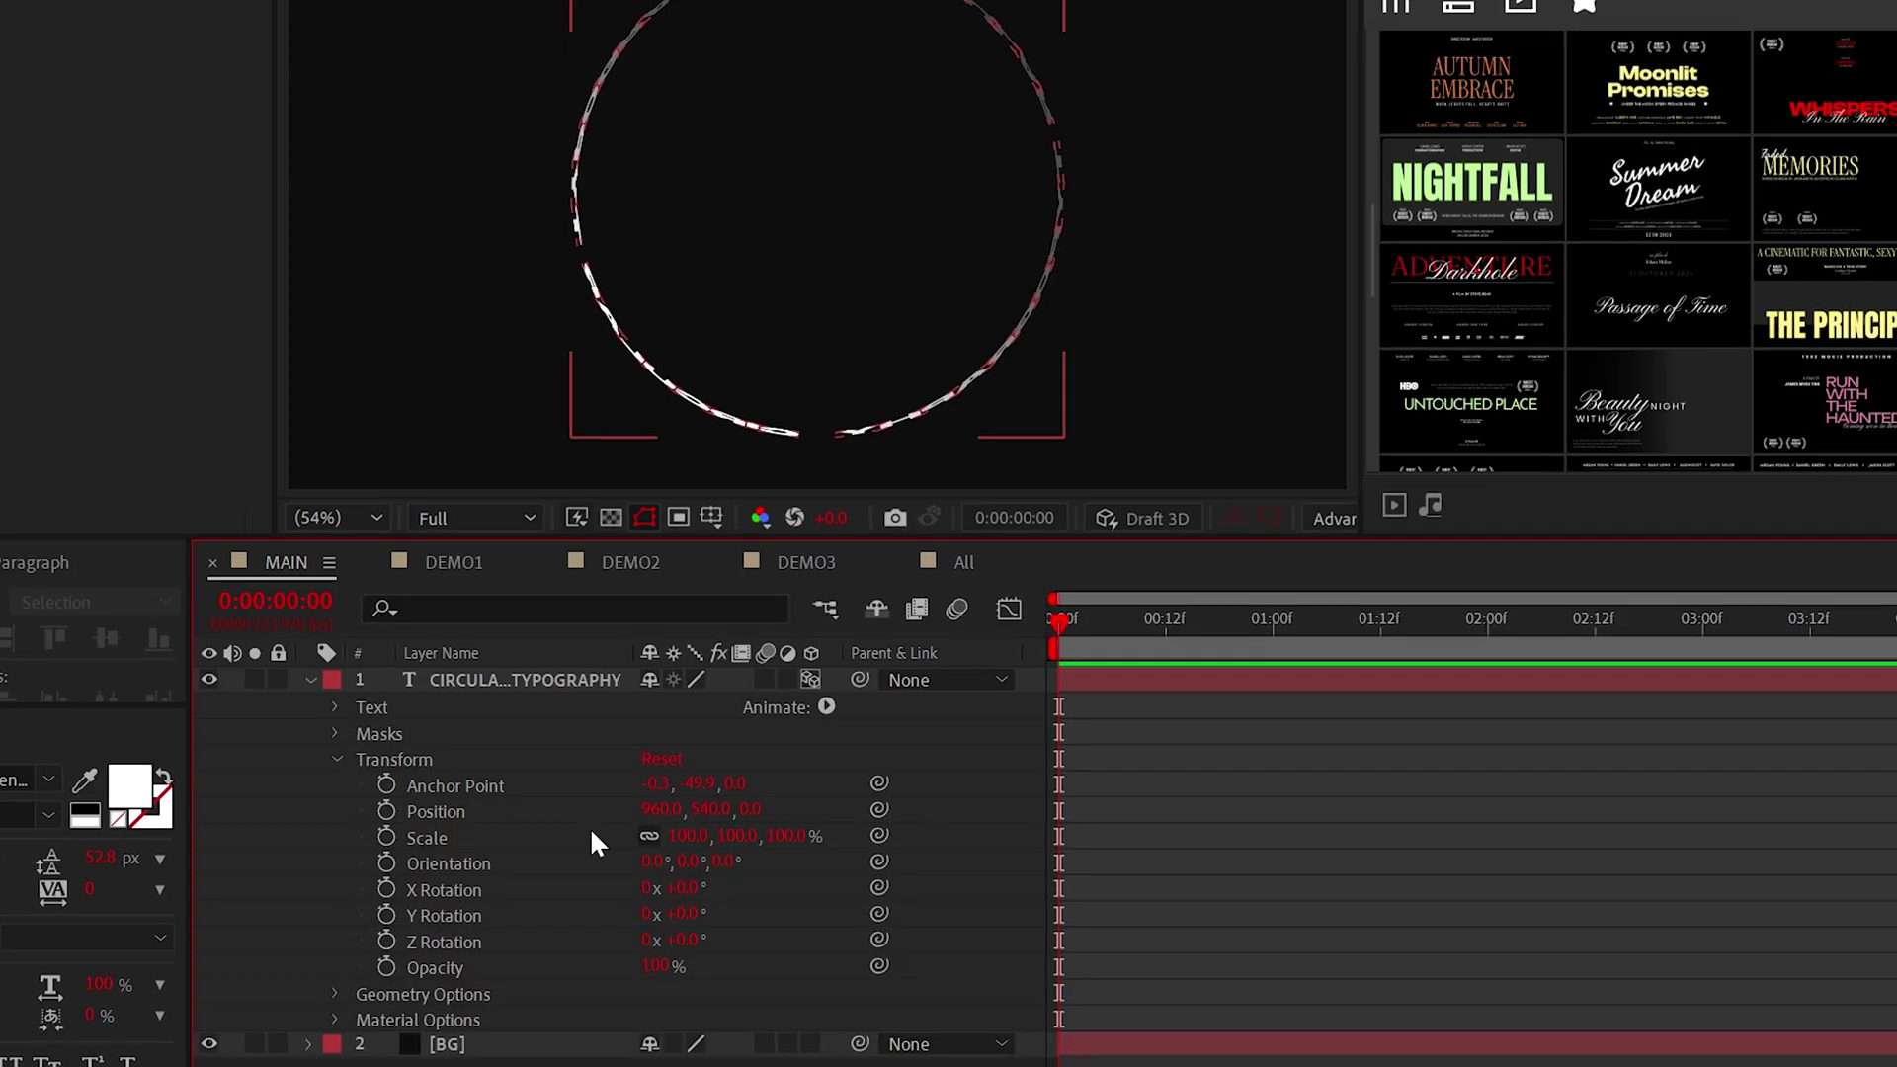
{"action": "type", "text": "90"}
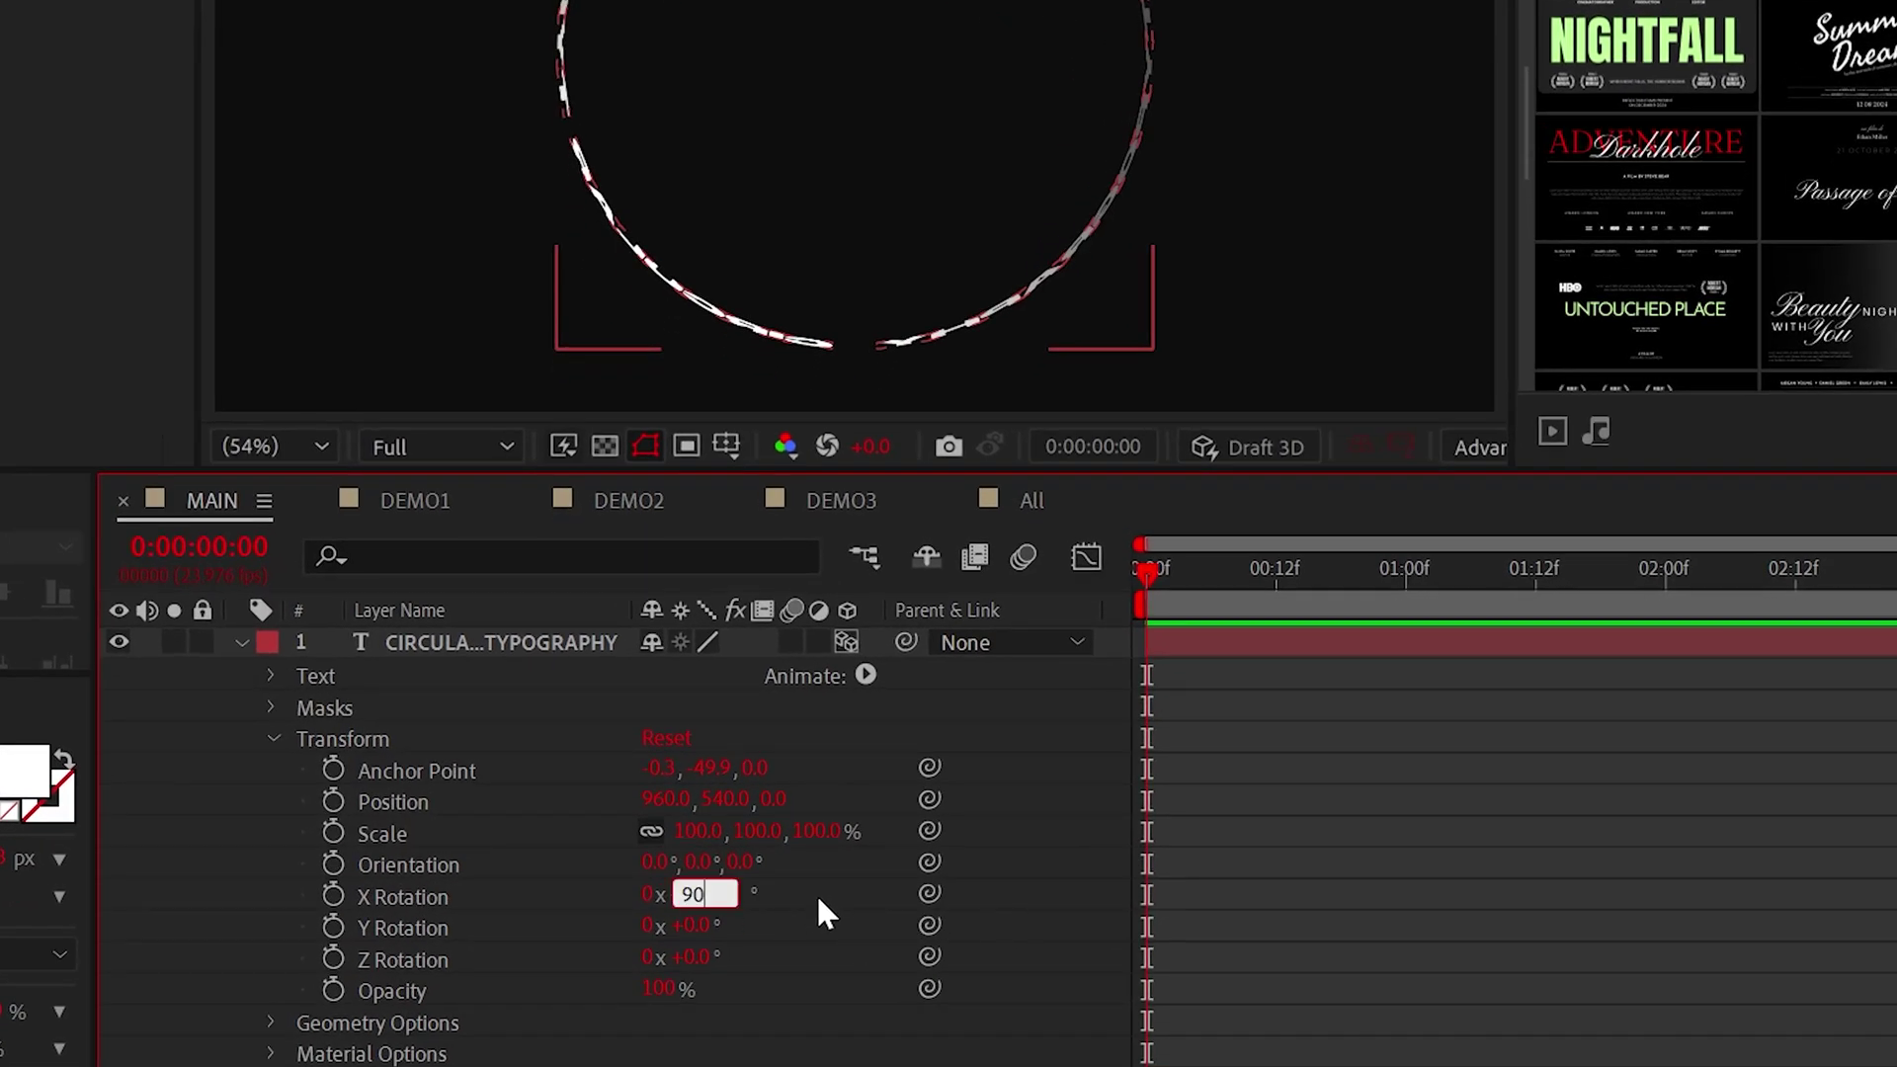
{"action": "key", "text": "Return"}
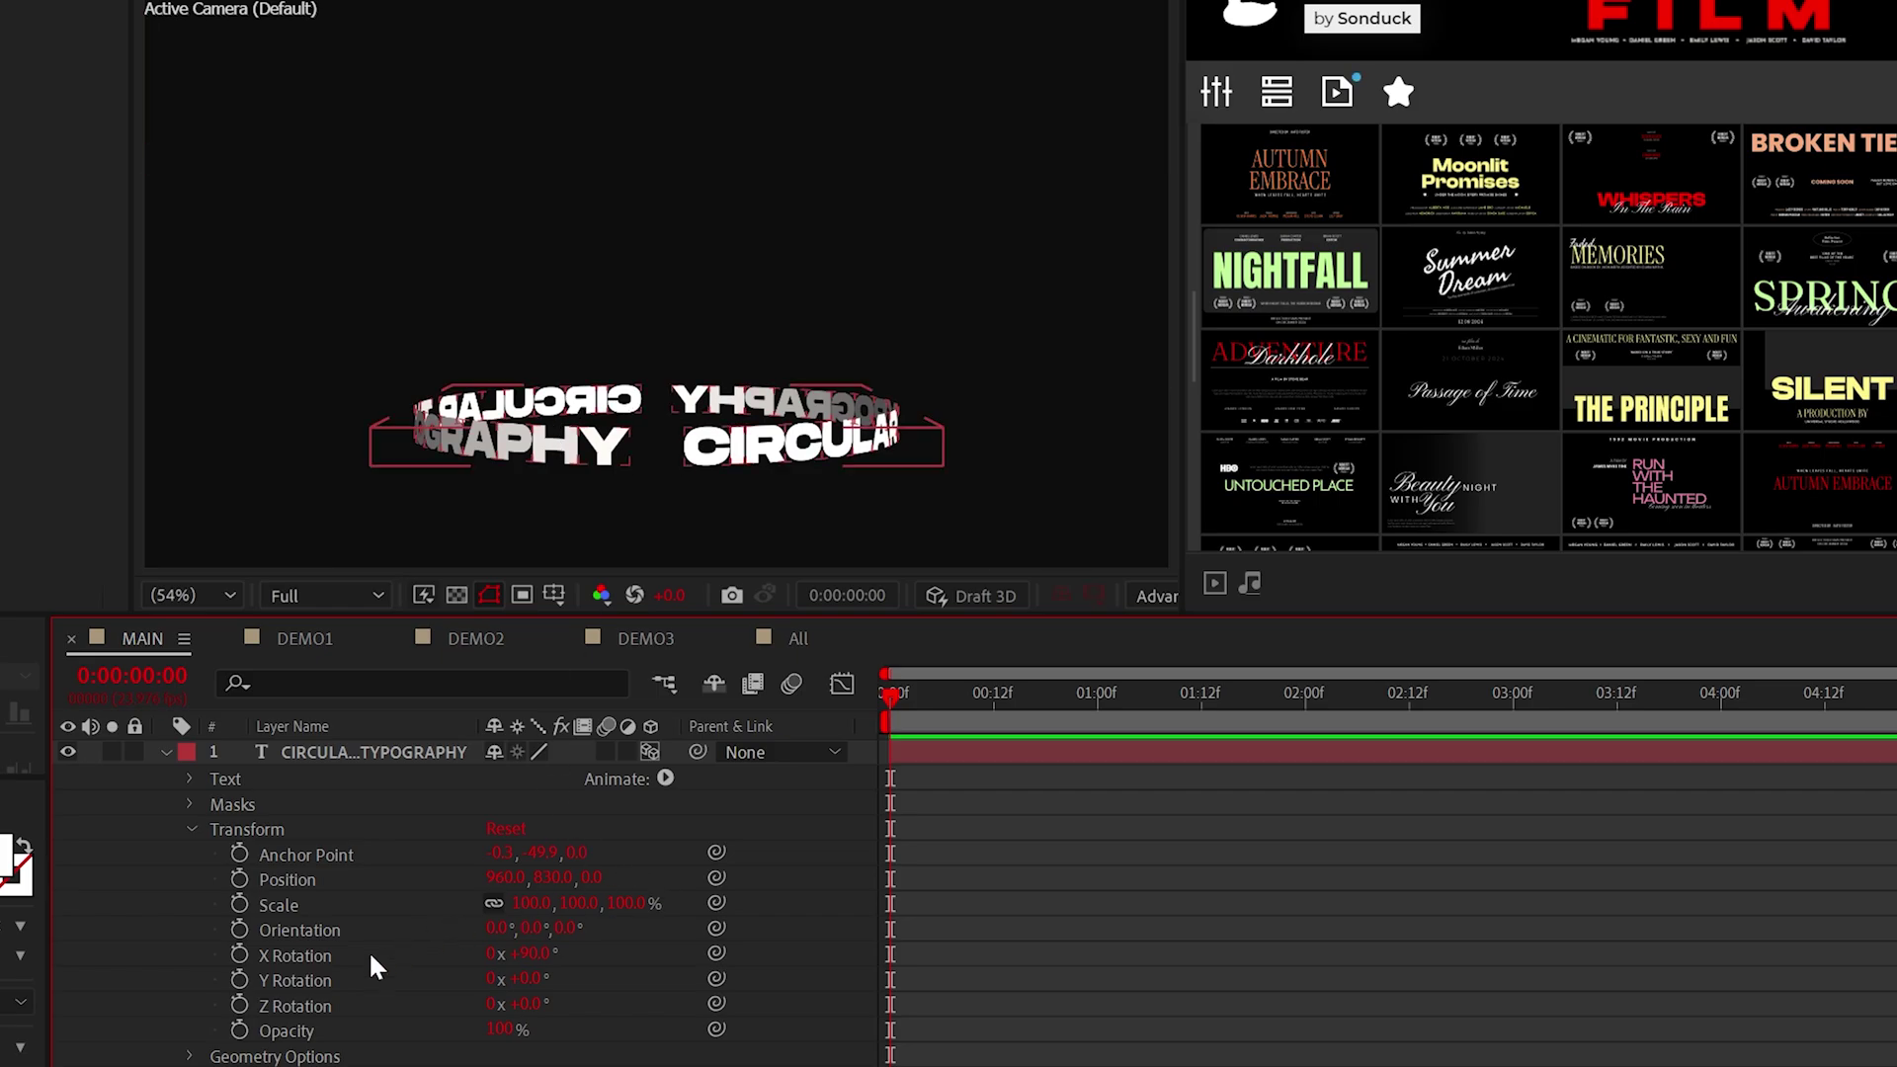
Keyframe Z Rotation so the text ring spins around its axis.
{"action": "left_click", "coordinate": [240, 1005]}
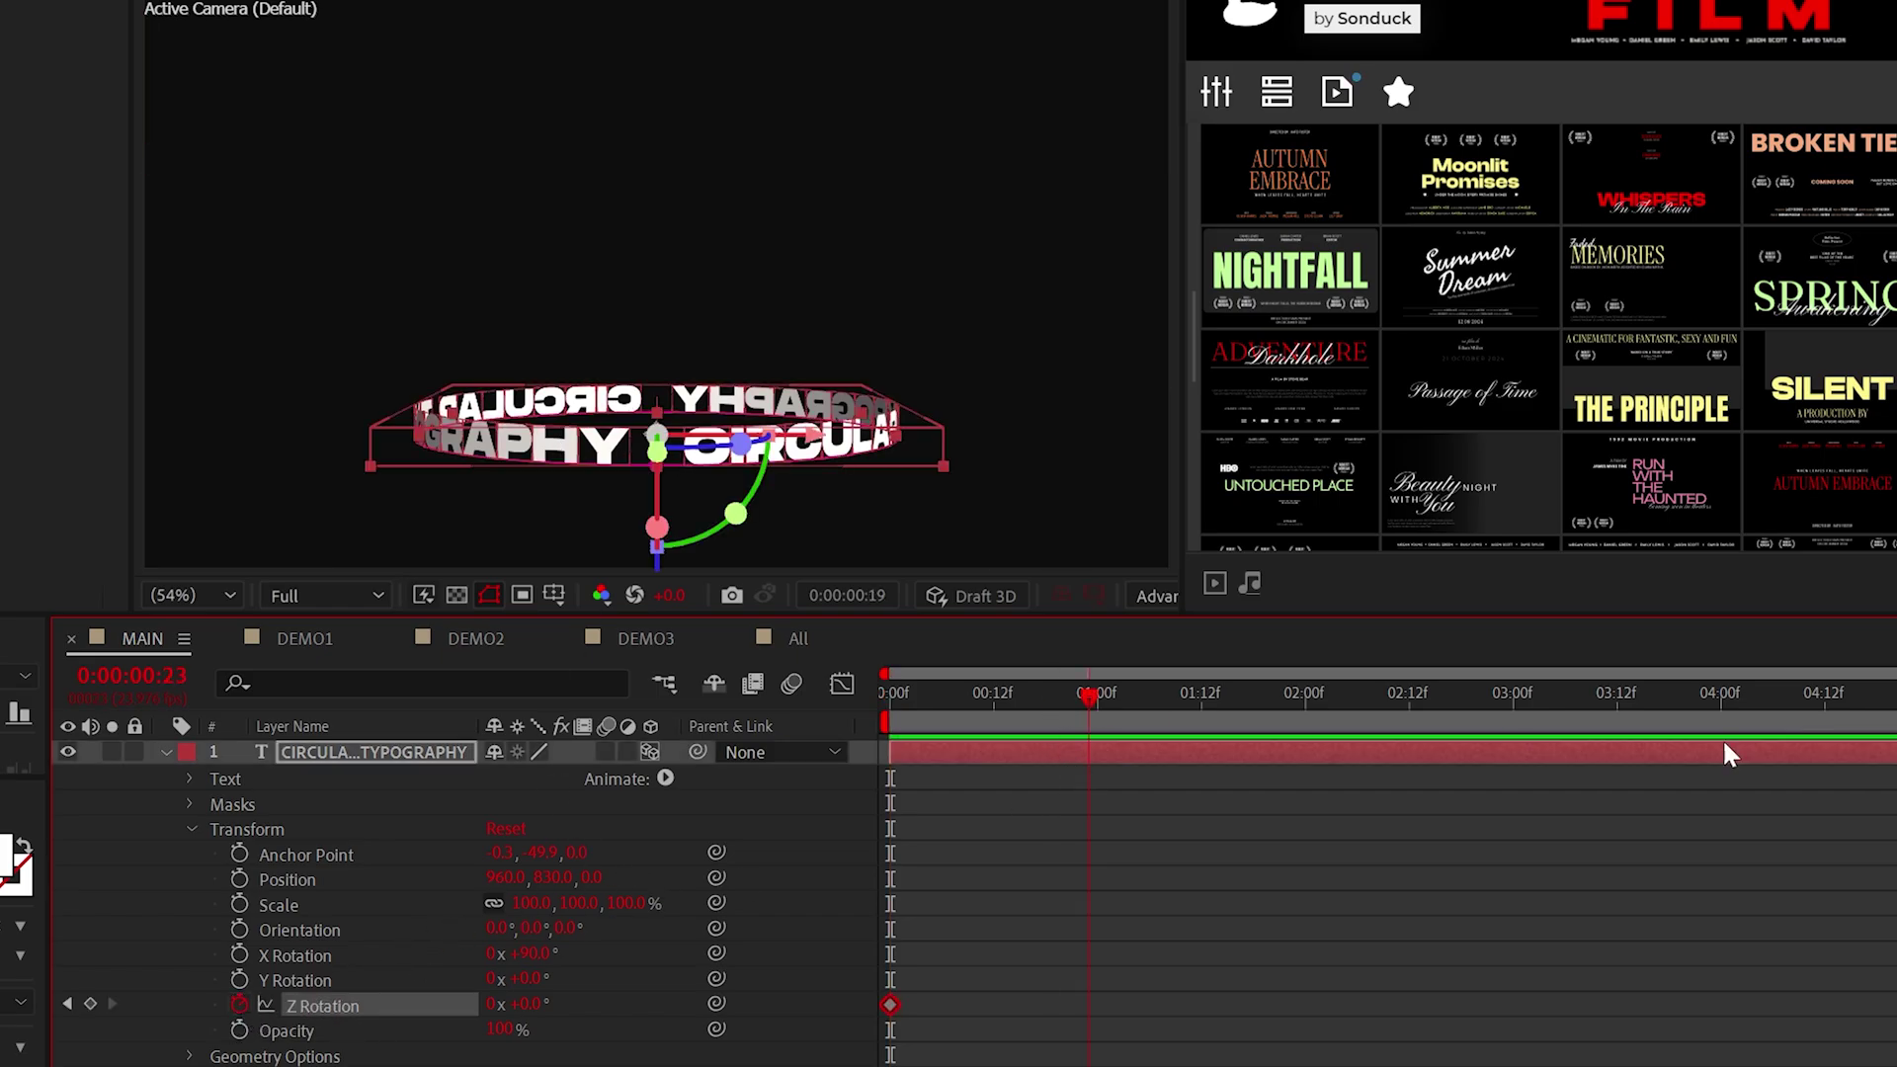
{"action": "left_click_drag", "start_coordinate": [534, 1009], "coordinate": [642, 1010]}
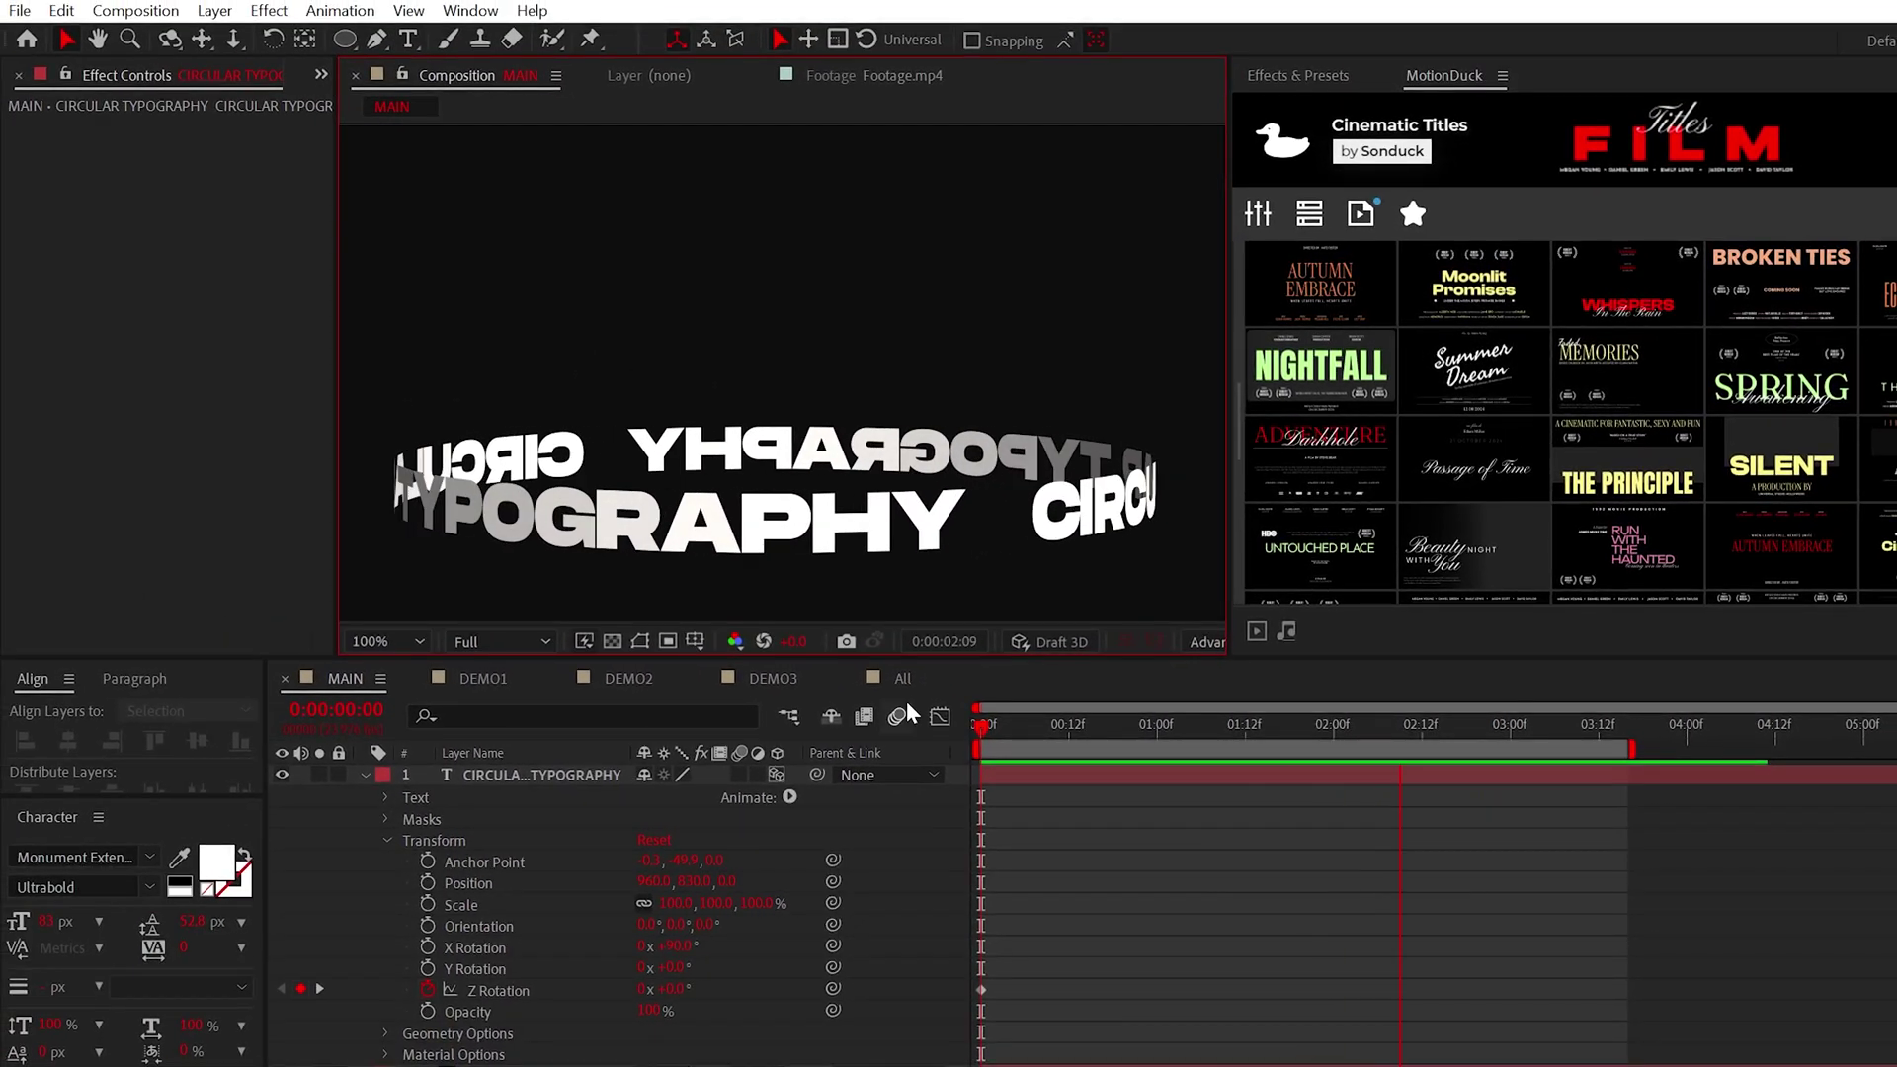
{"action": "left_click", "coordinate": [385, 840]}
Set Extrusion Depth to 10, undo a deeper drag, and preview from the start.
{"action": "left_click", "coordinate": [386, 863]}
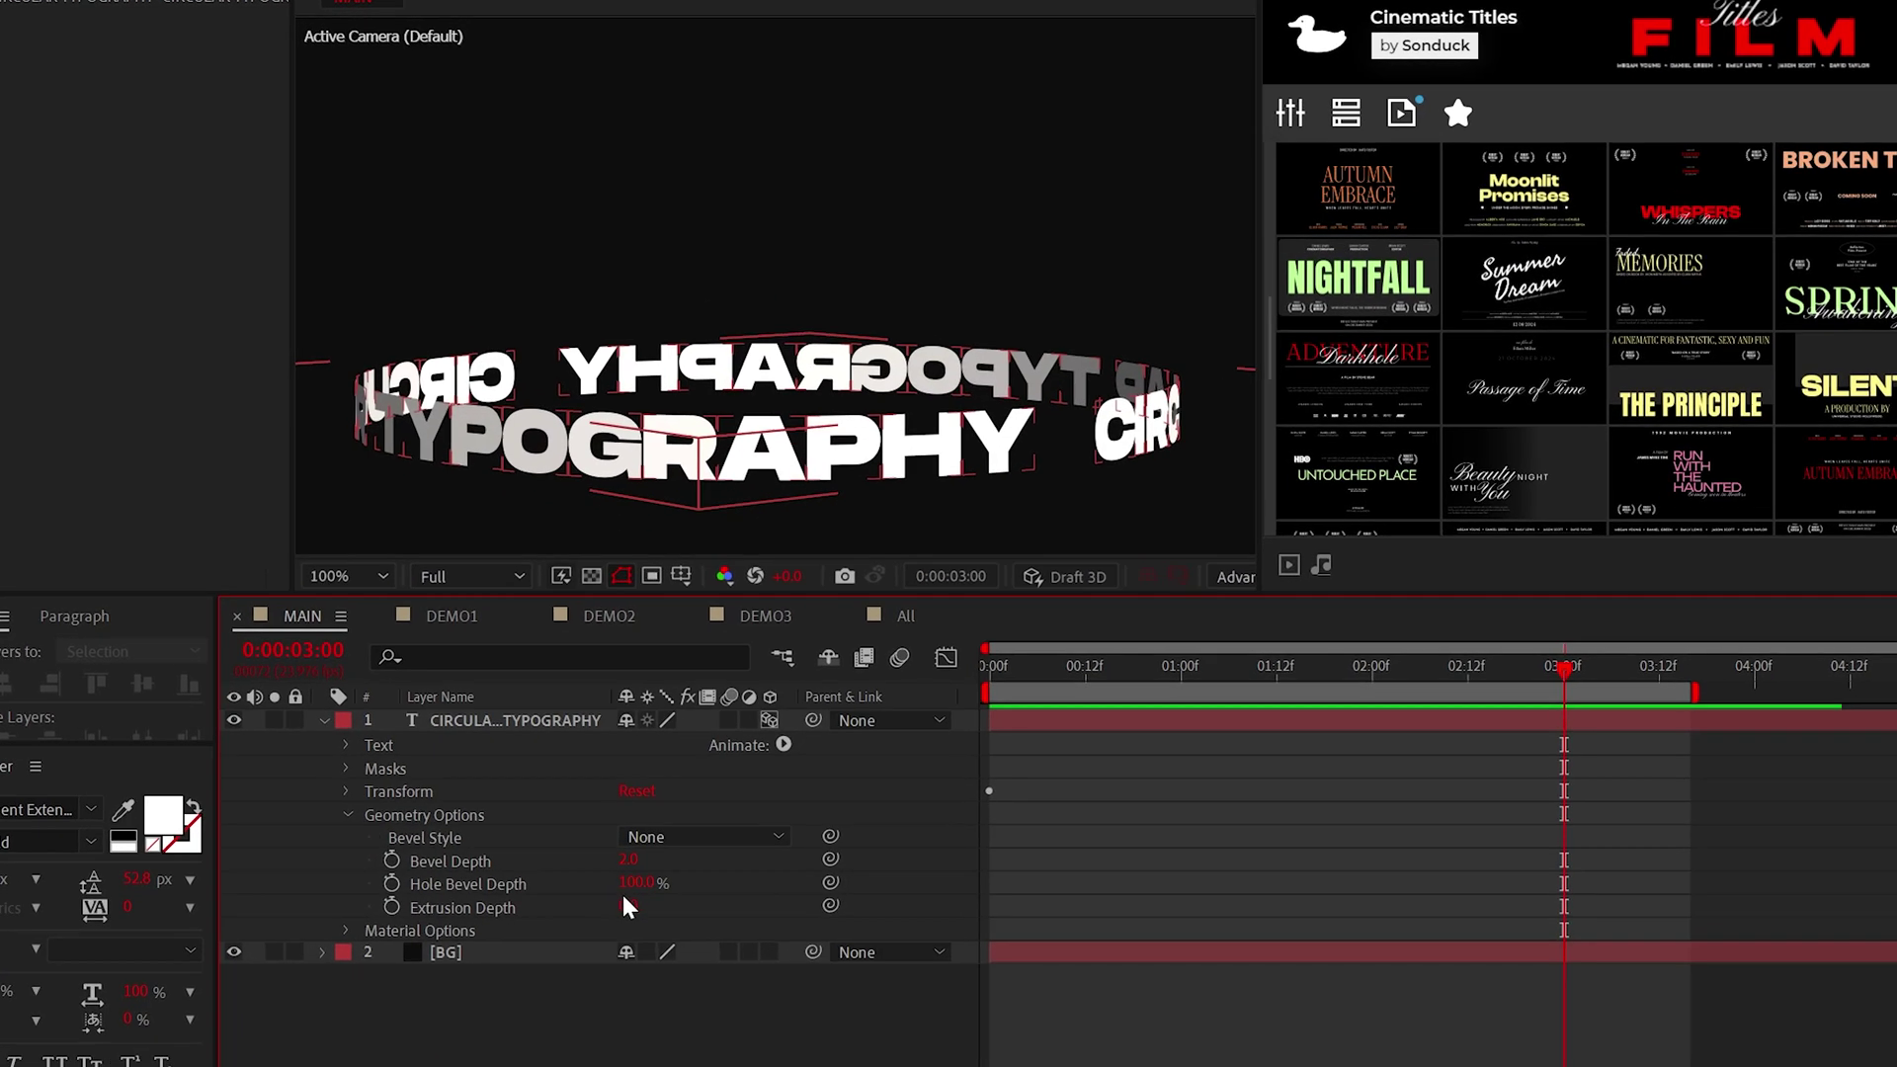
{"action": "left_click", "coordinate": [660, 945]}
{"action": "type", "text": "10"}
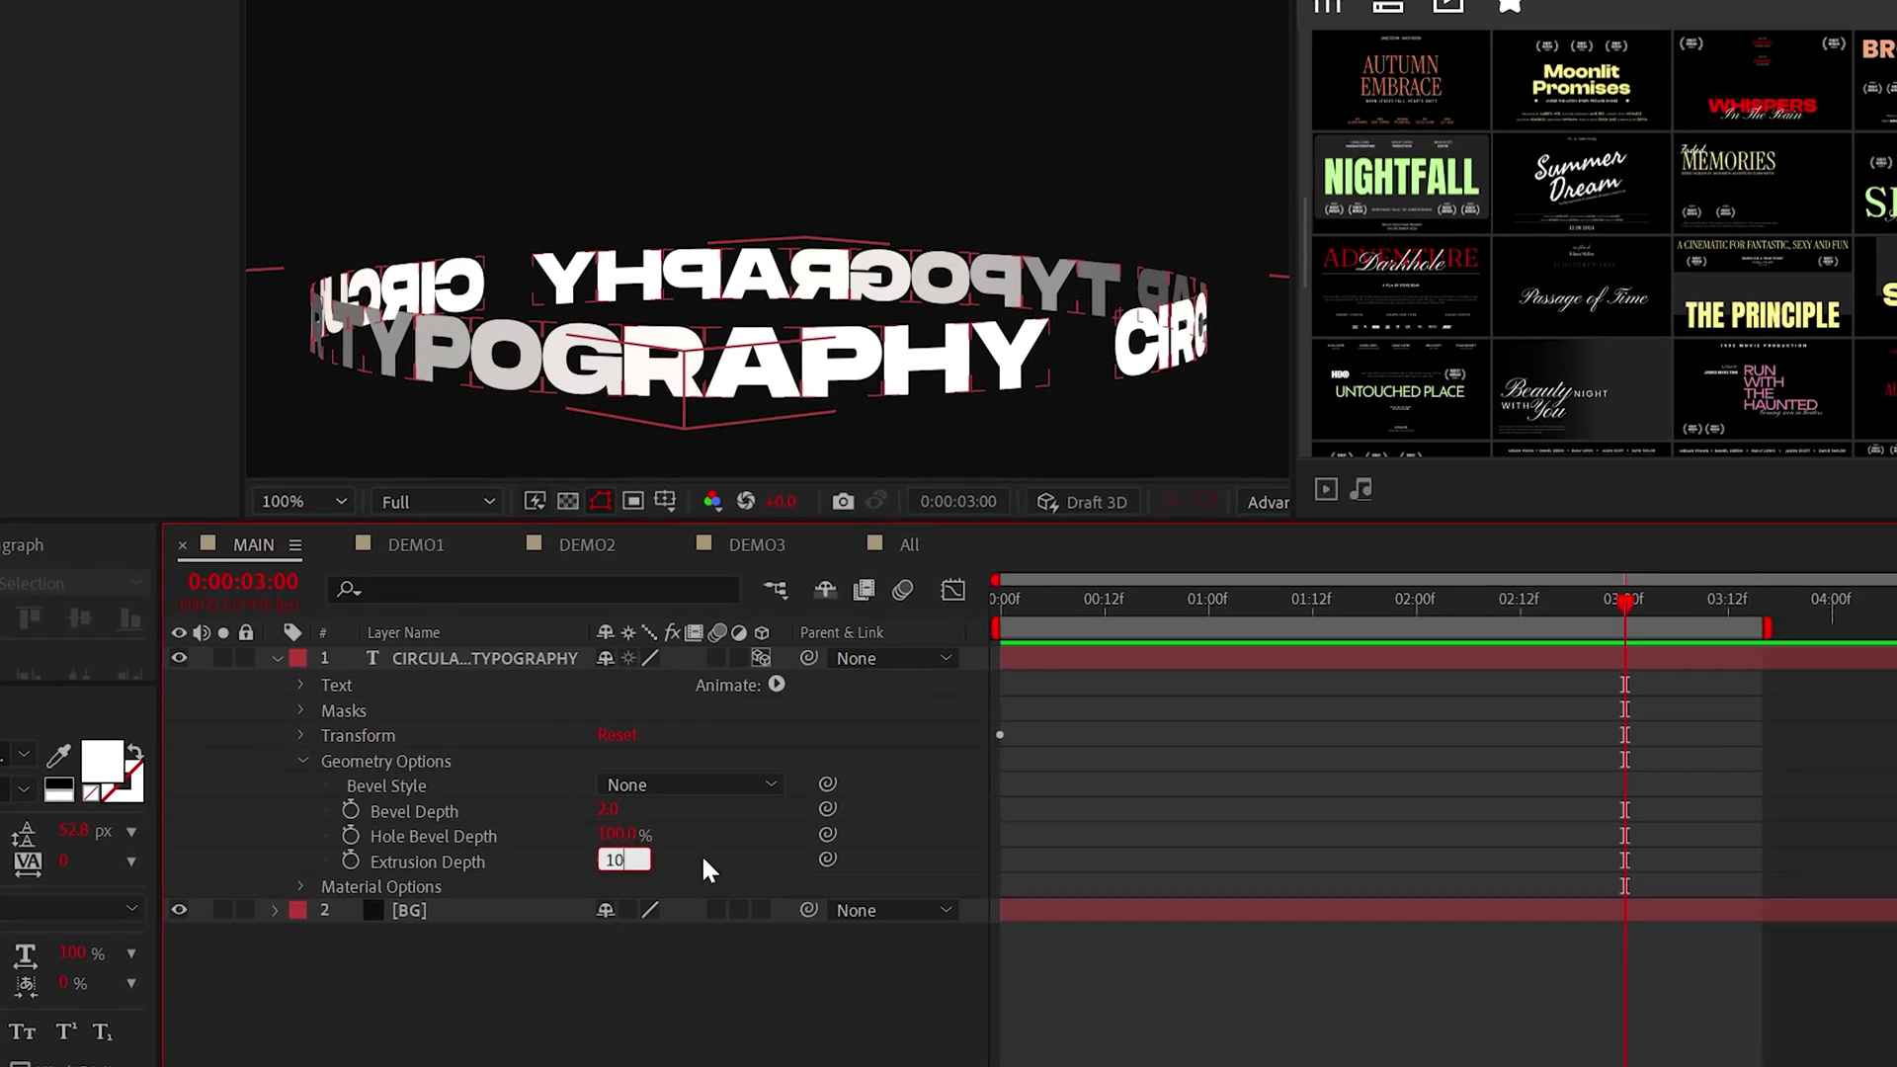
{"action": "key", "text": "Return"}
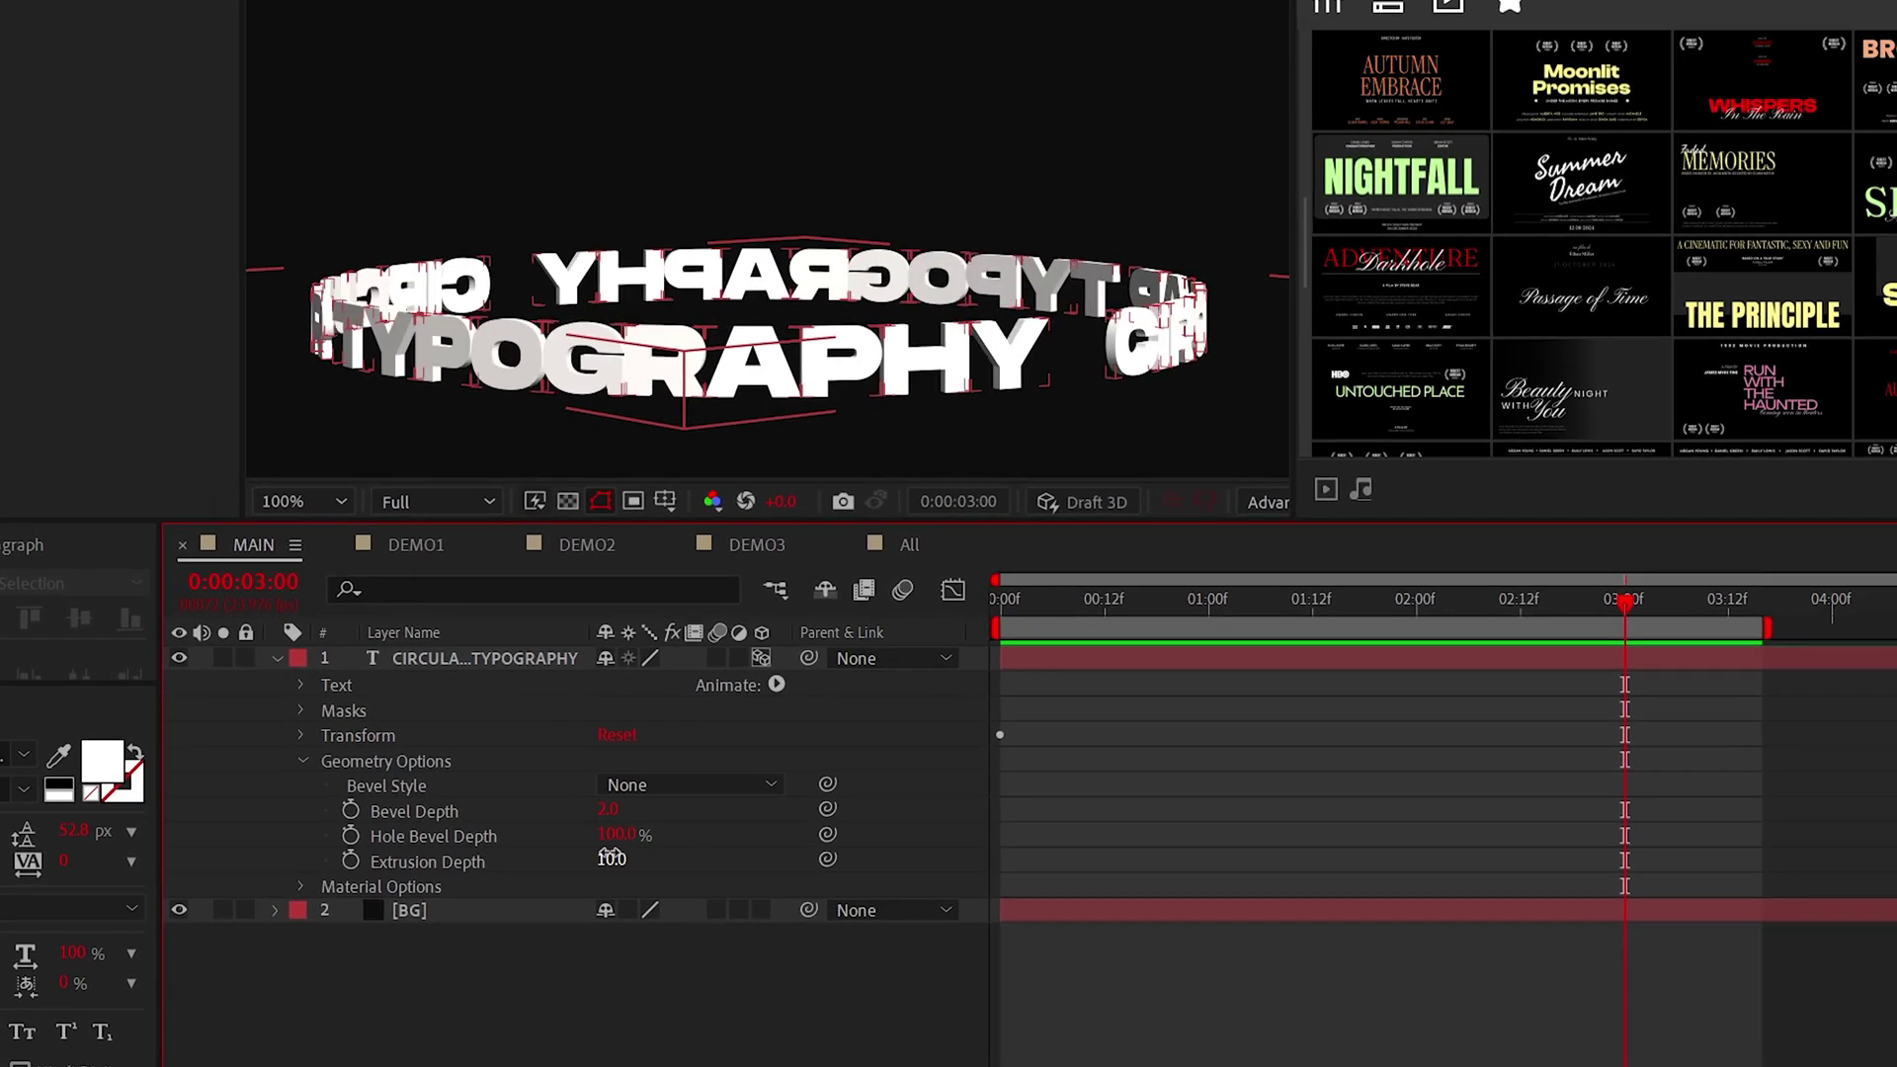
{"action": "left_click_drag", "start_coordinate": [610, 860], "coordinate": [699, 832]}
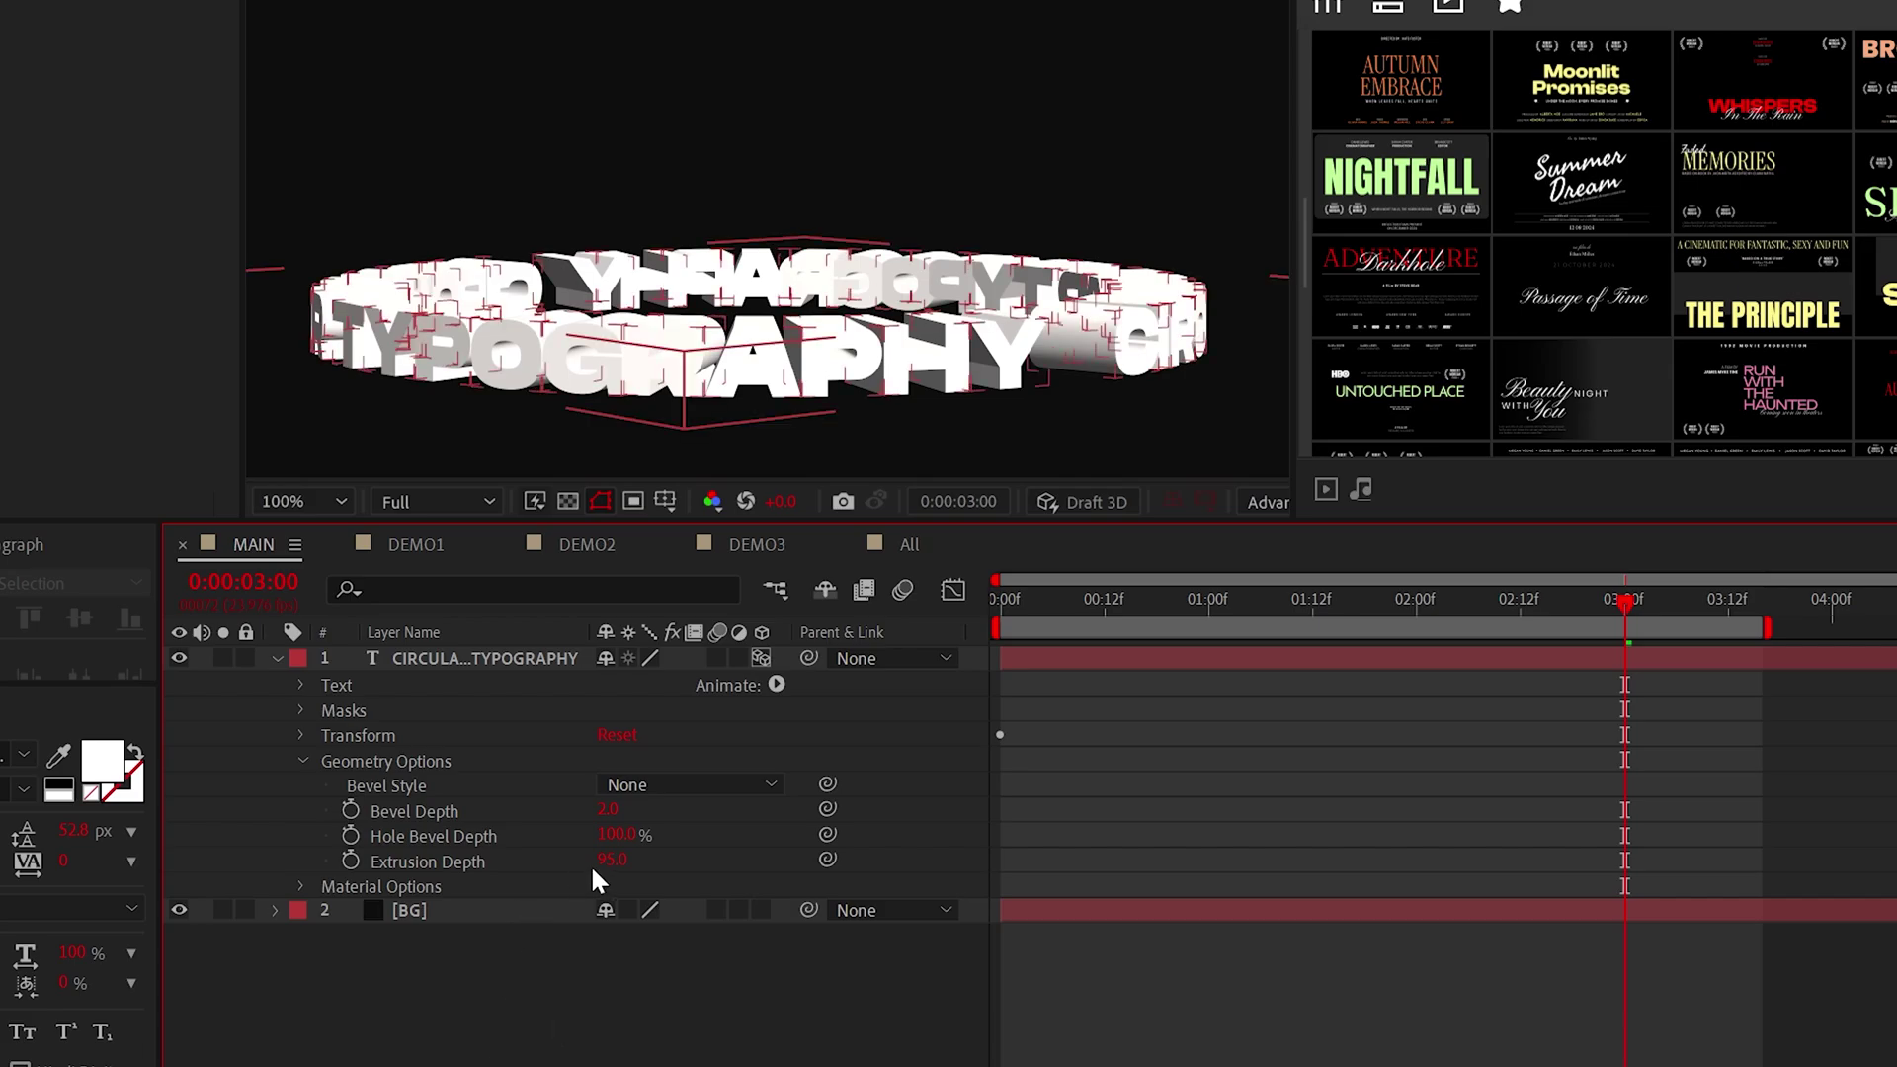
{"action": "key", "text": "ctrl+z"}
{"action": "key", "text": "space"}
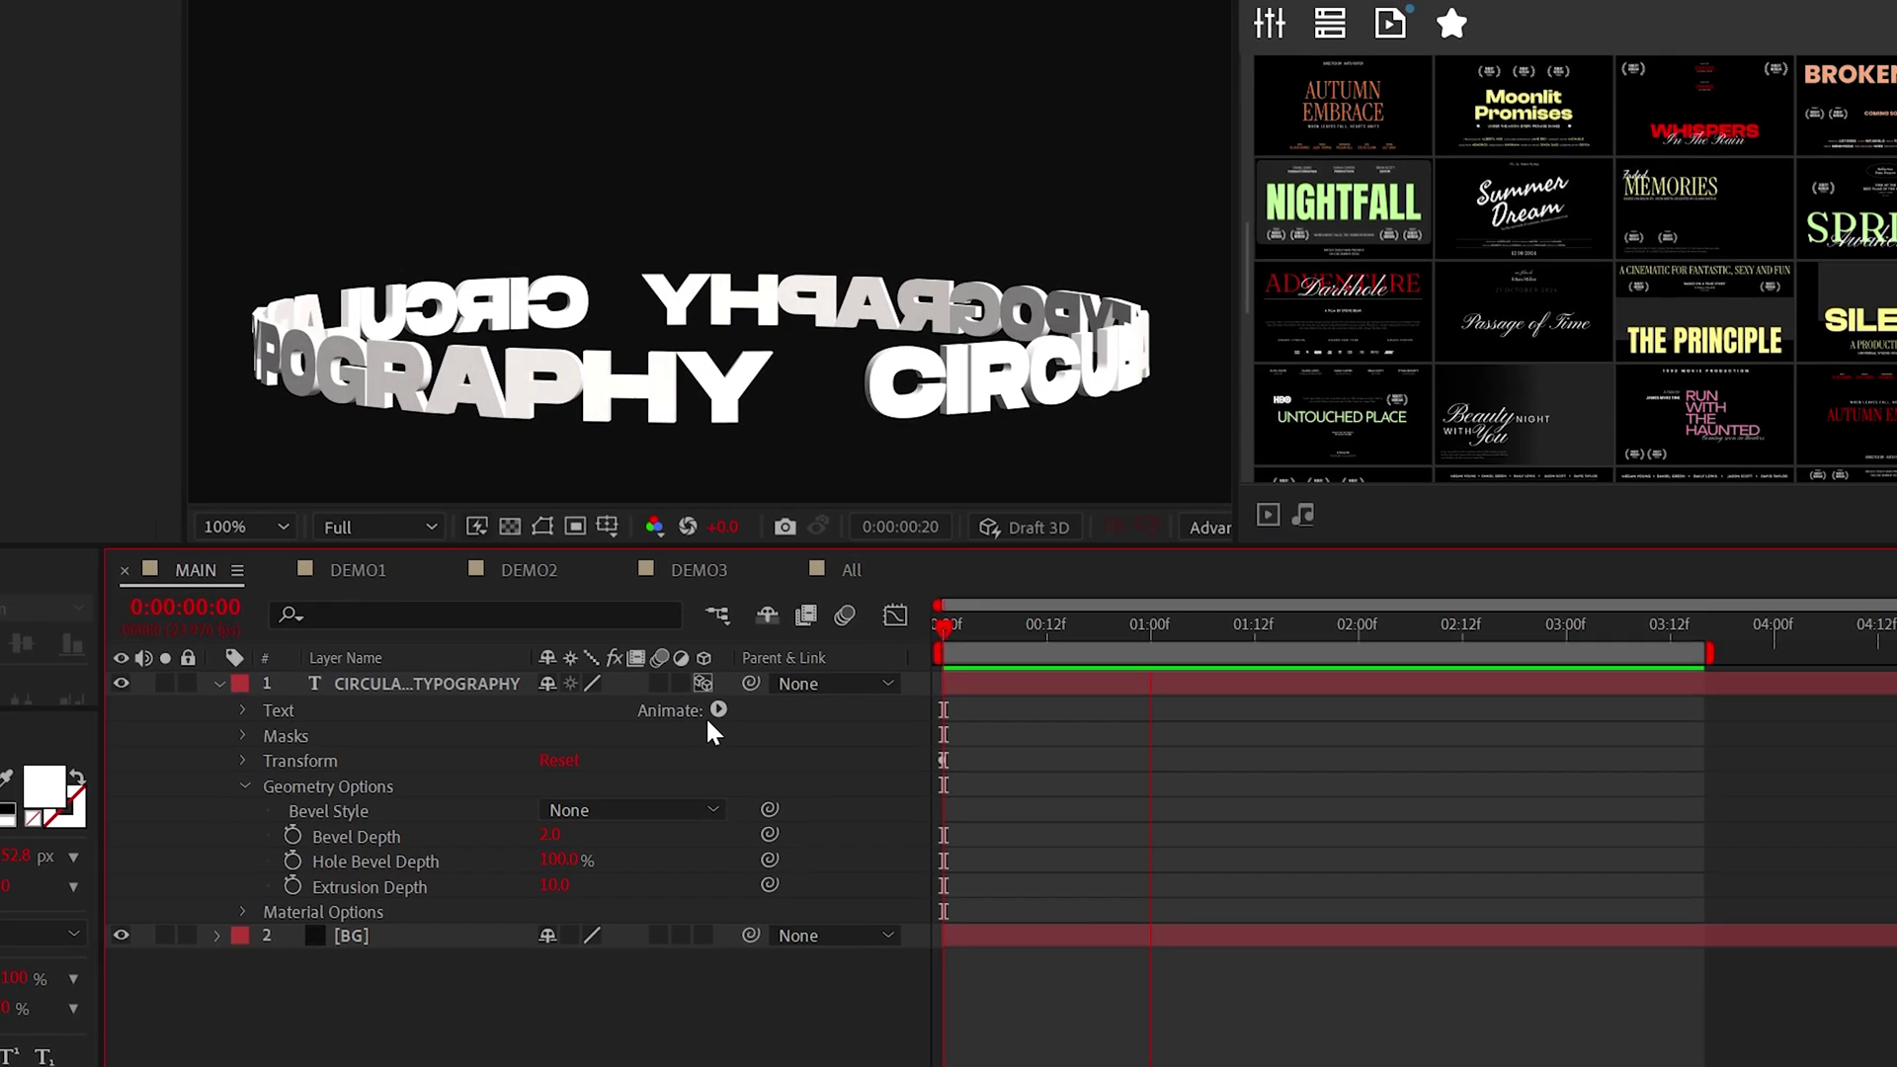
{"action": "left_click", "coordinate": [697, 719]}
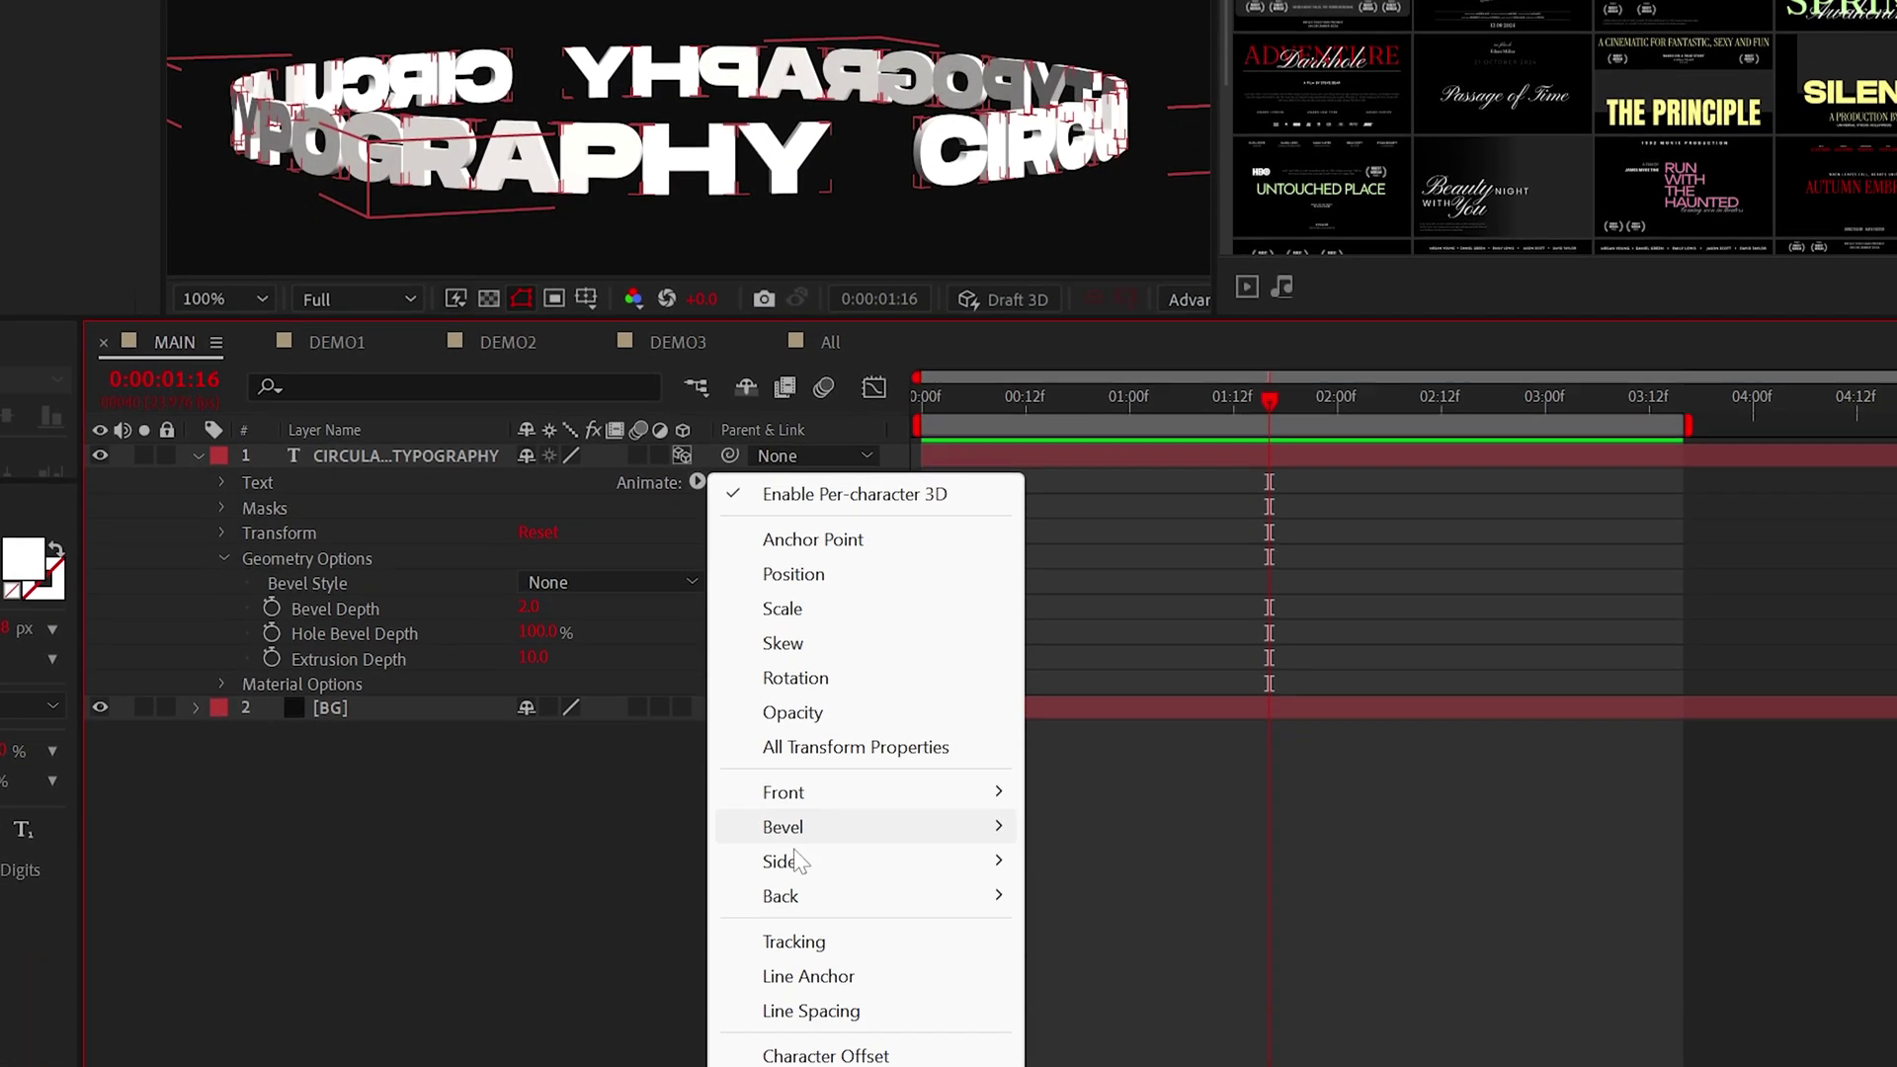
{"action": "mouse_move", "coordinate": [787, 1066]}
{"action": "mouse_move", "coordinate": [789, 731]}
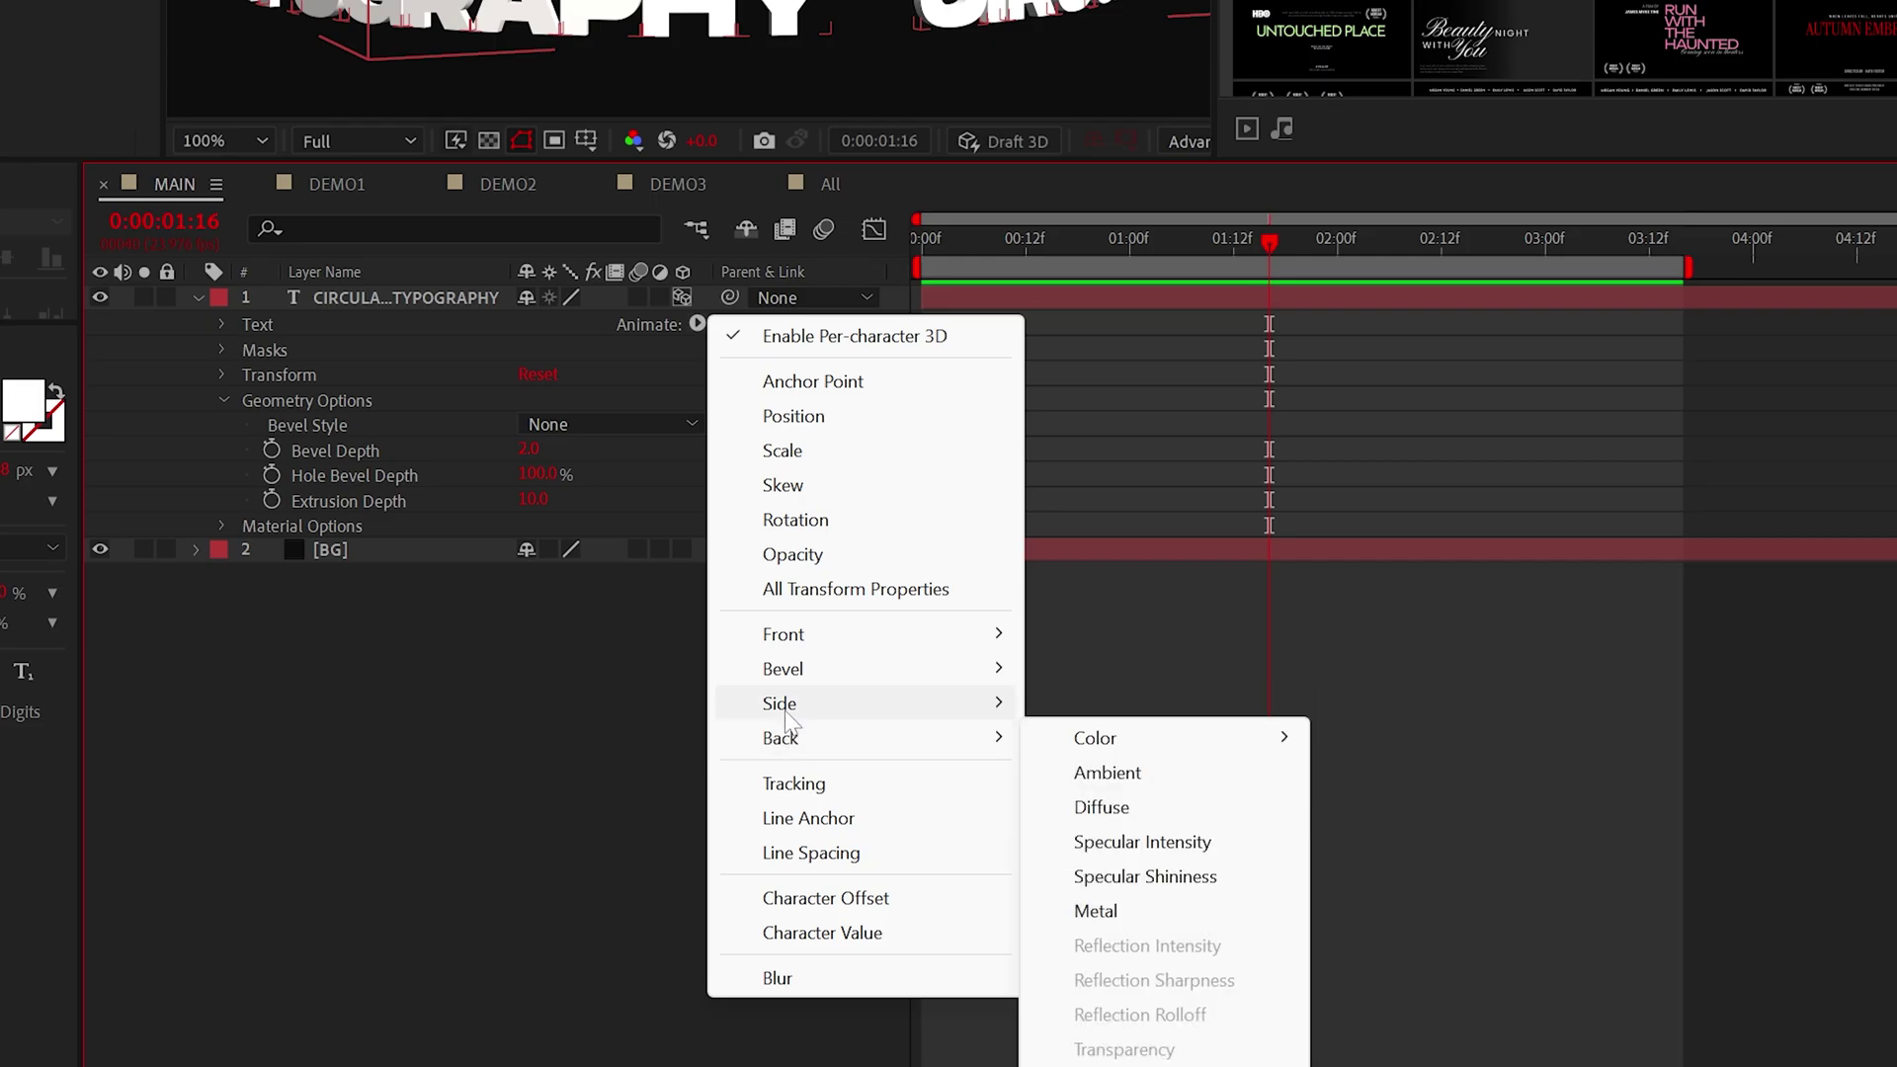
{"action": "mouse_move", "coordinate": [1093, 702]}
{"action": "left_click", "coordinate": [1368, 702]}
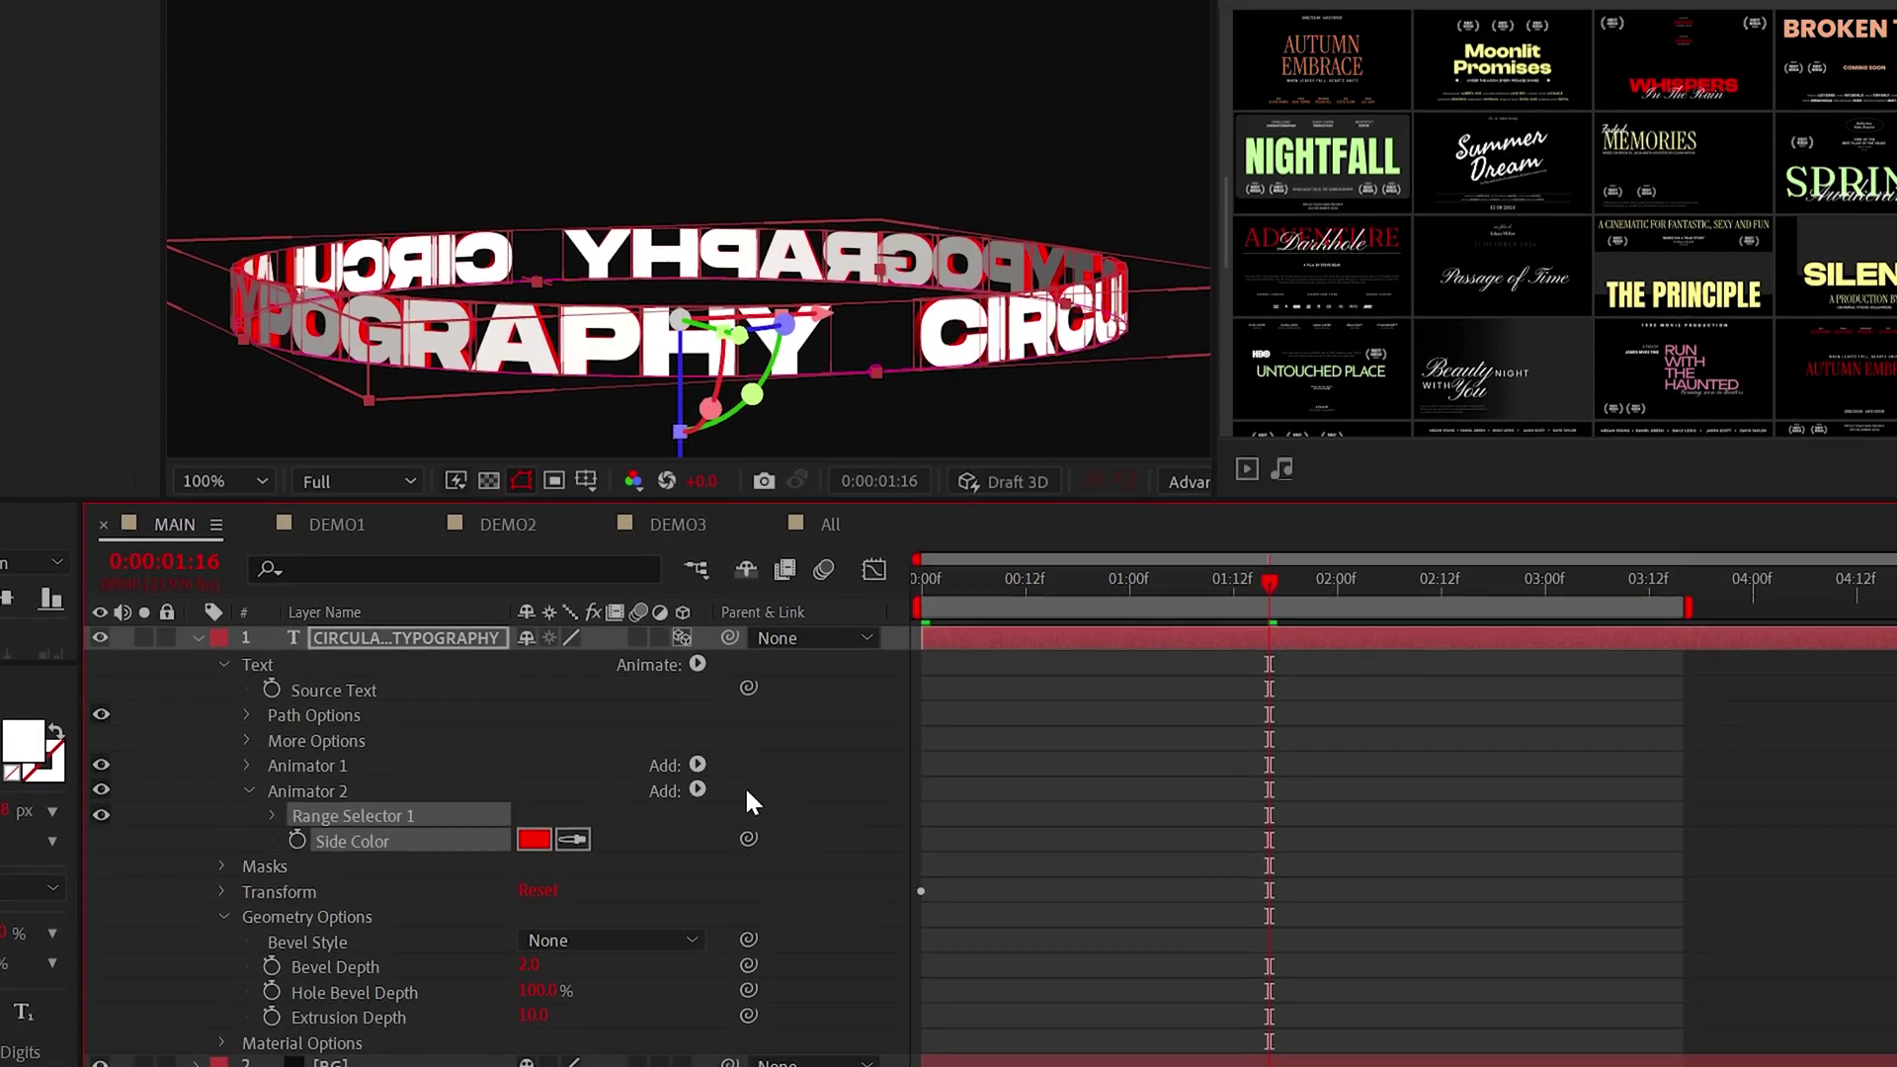
{"action": "left_click", "coordinate": [533, 839]}
{"action": "left_click", "coordinate": [1537, 767]}
{"action": "left_click", "coordinate": [1765, 678]}
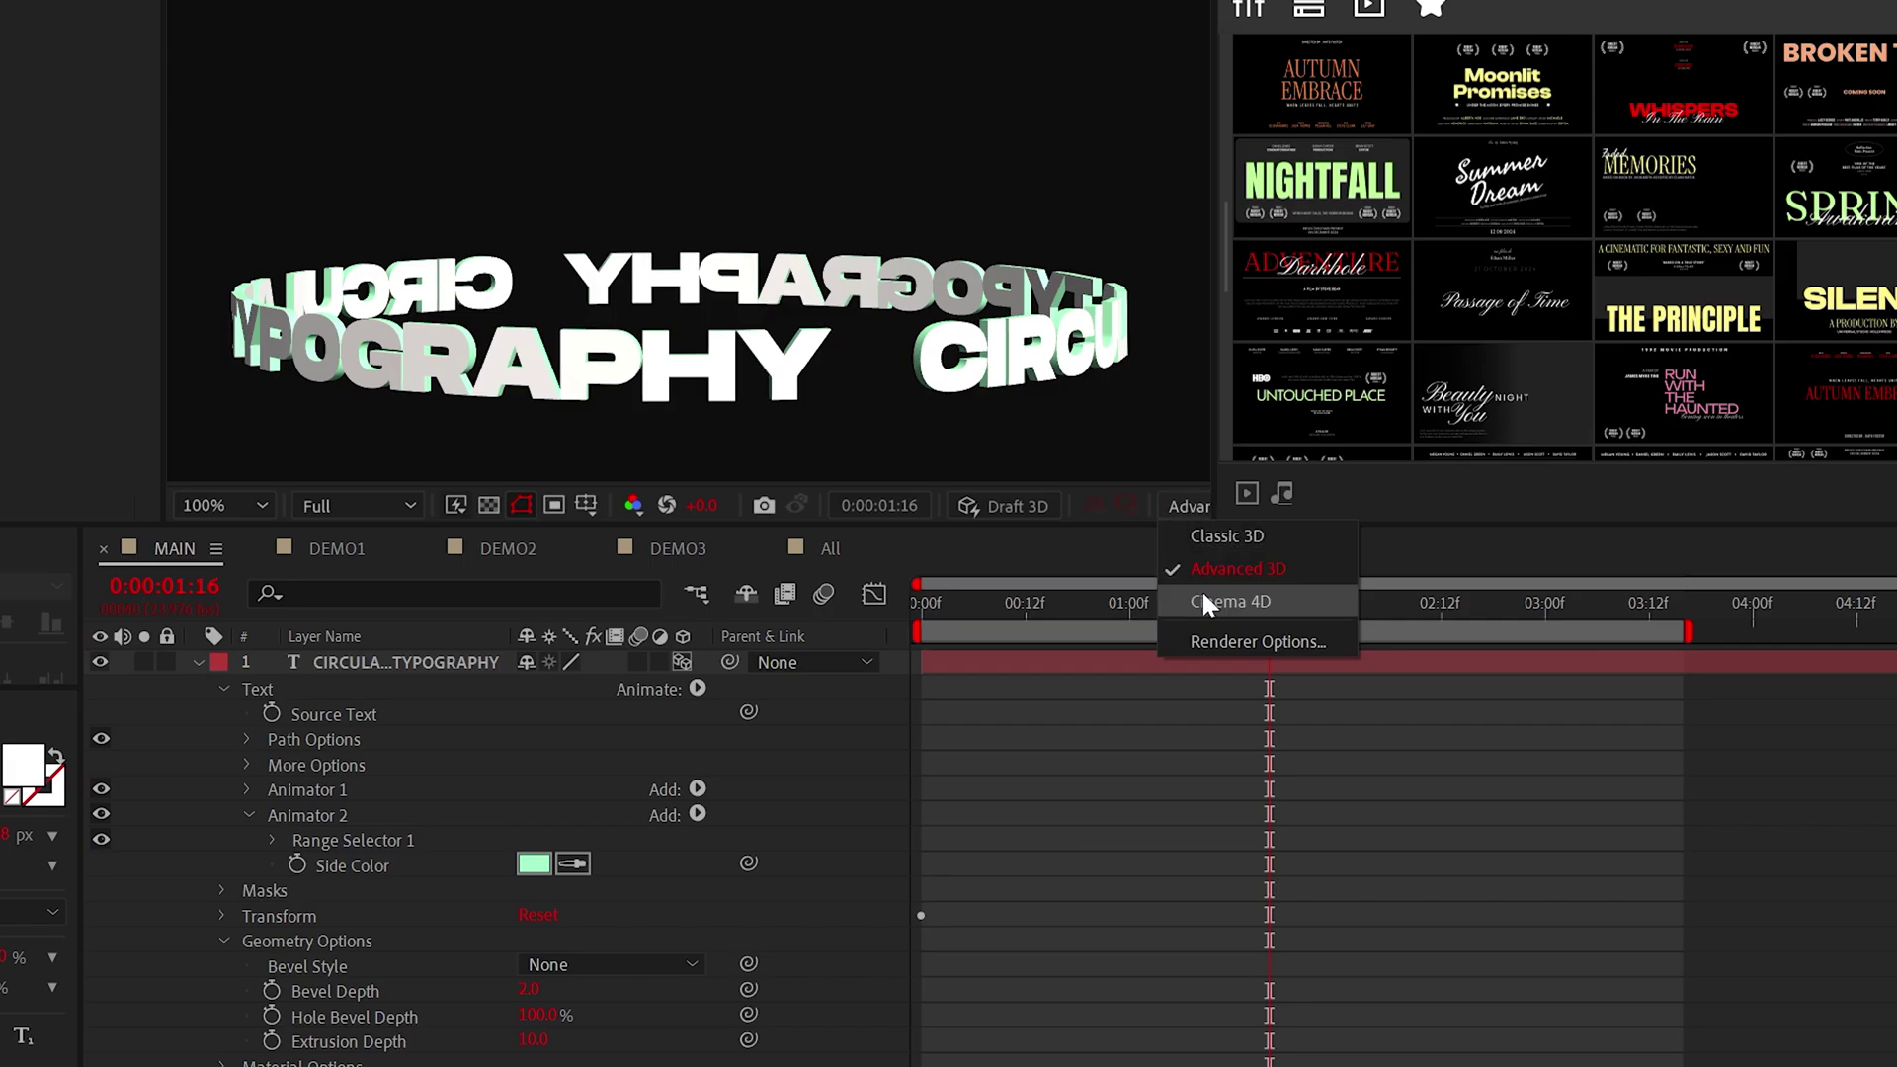
{"action": "left_click", "coordinate": [1236, 598]}
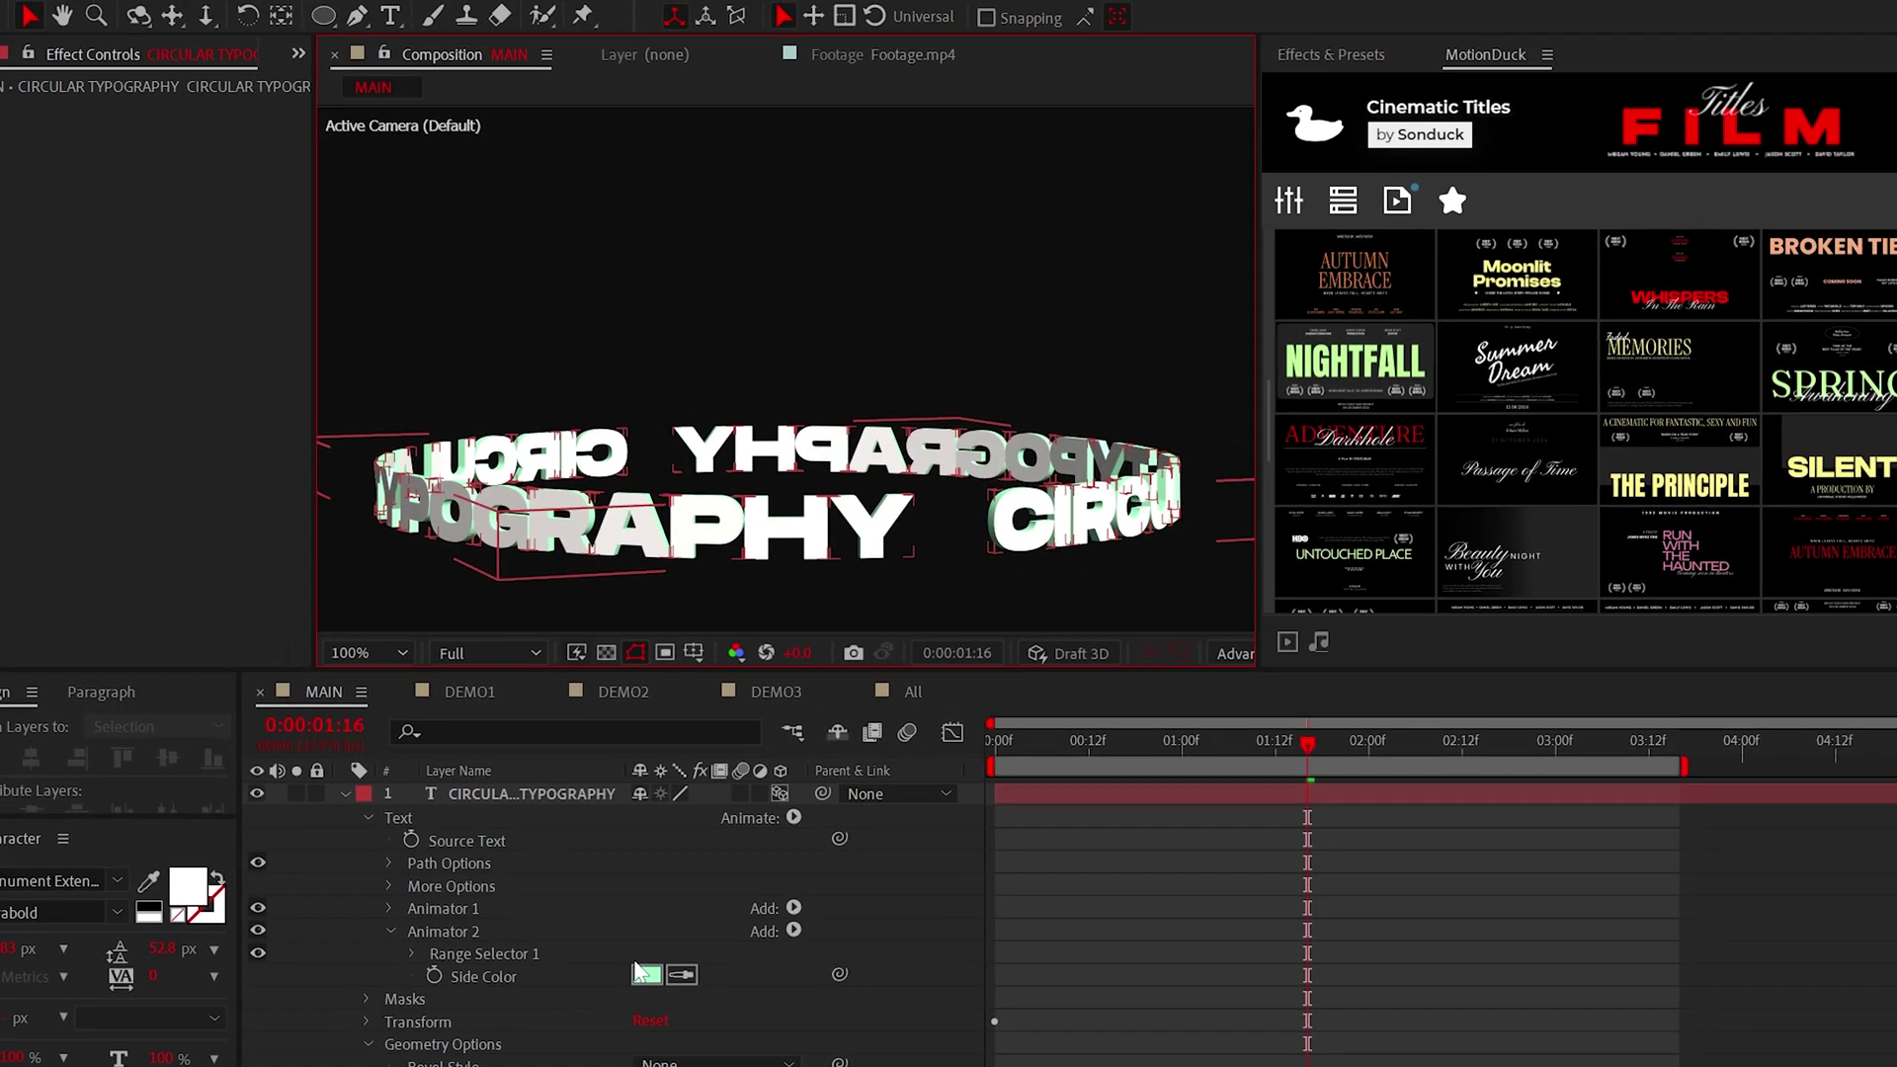
{"action": "left_click", "coordinate": [394, 815]}
{"action": "key", "text": "Delete"}
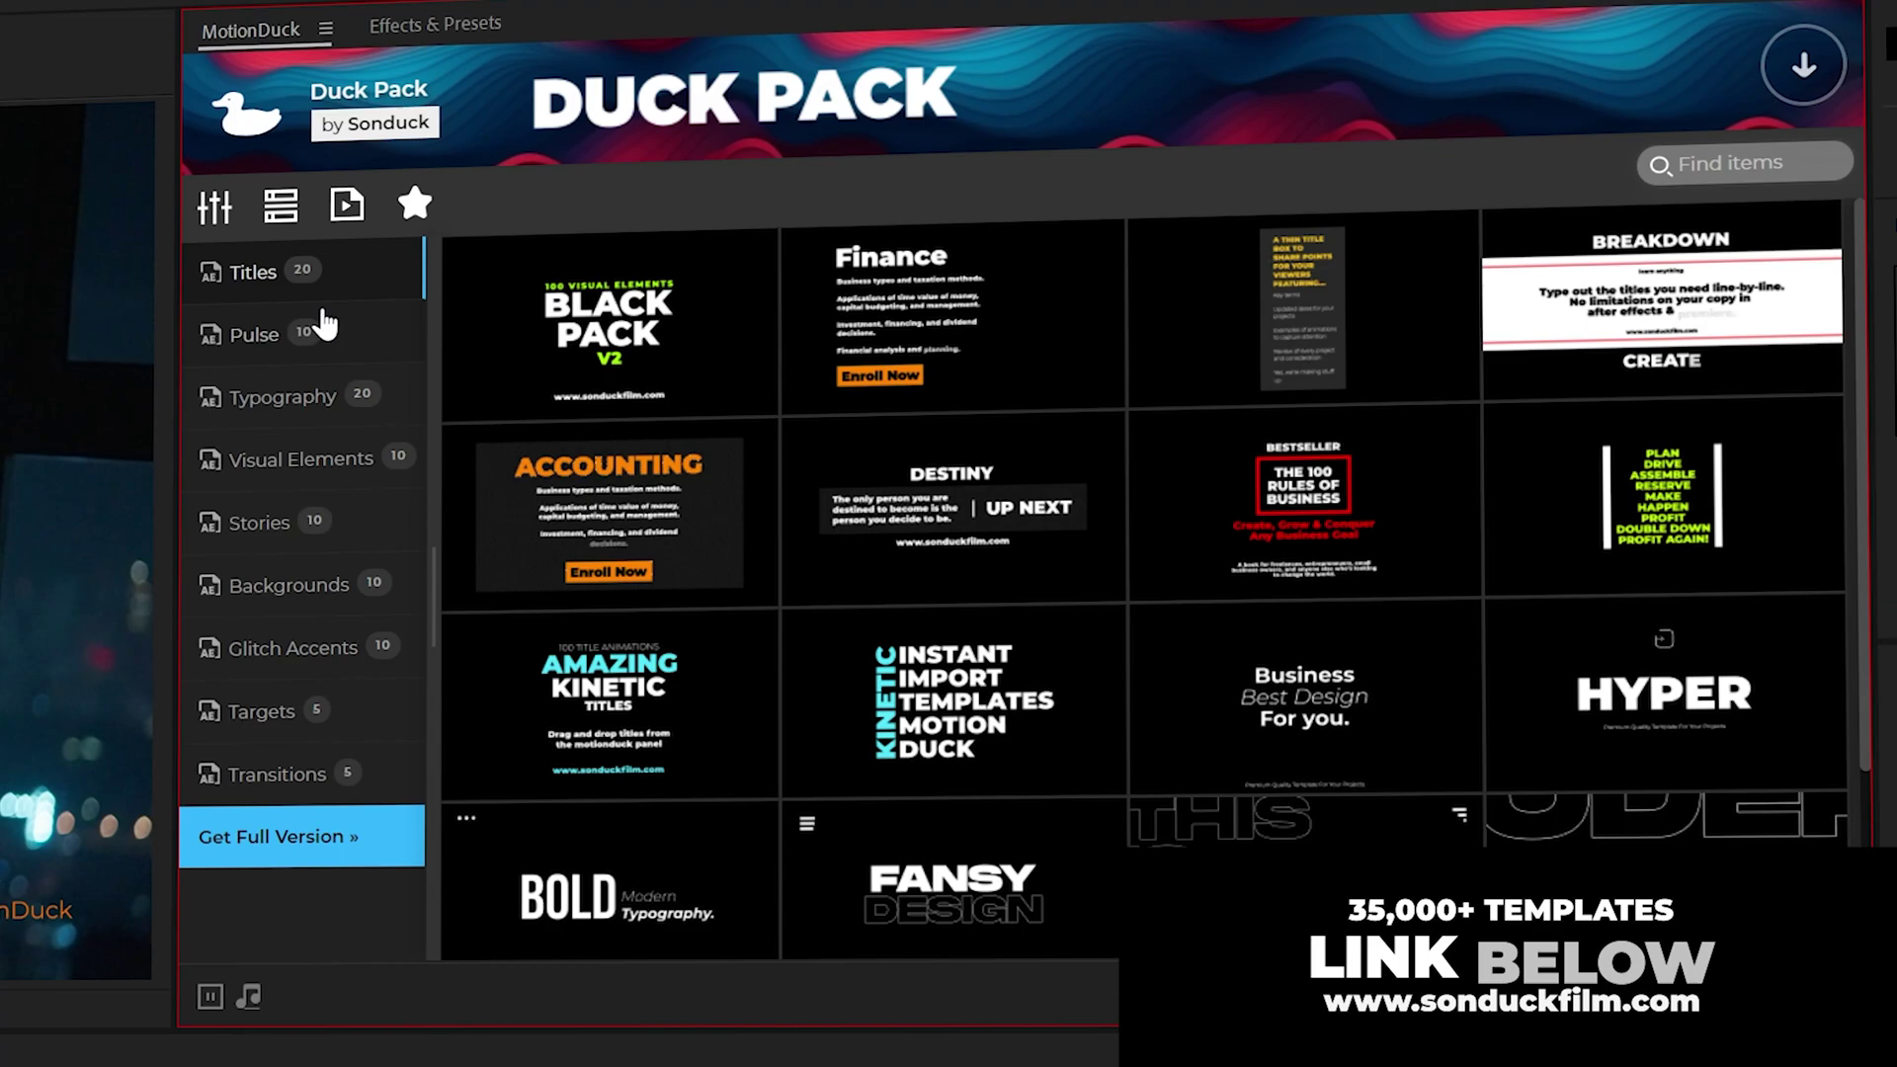
Browse the Cinematic Titles category in the MotionDuck panel.
{"action": "left_click", "coordinate": [322, 318]}
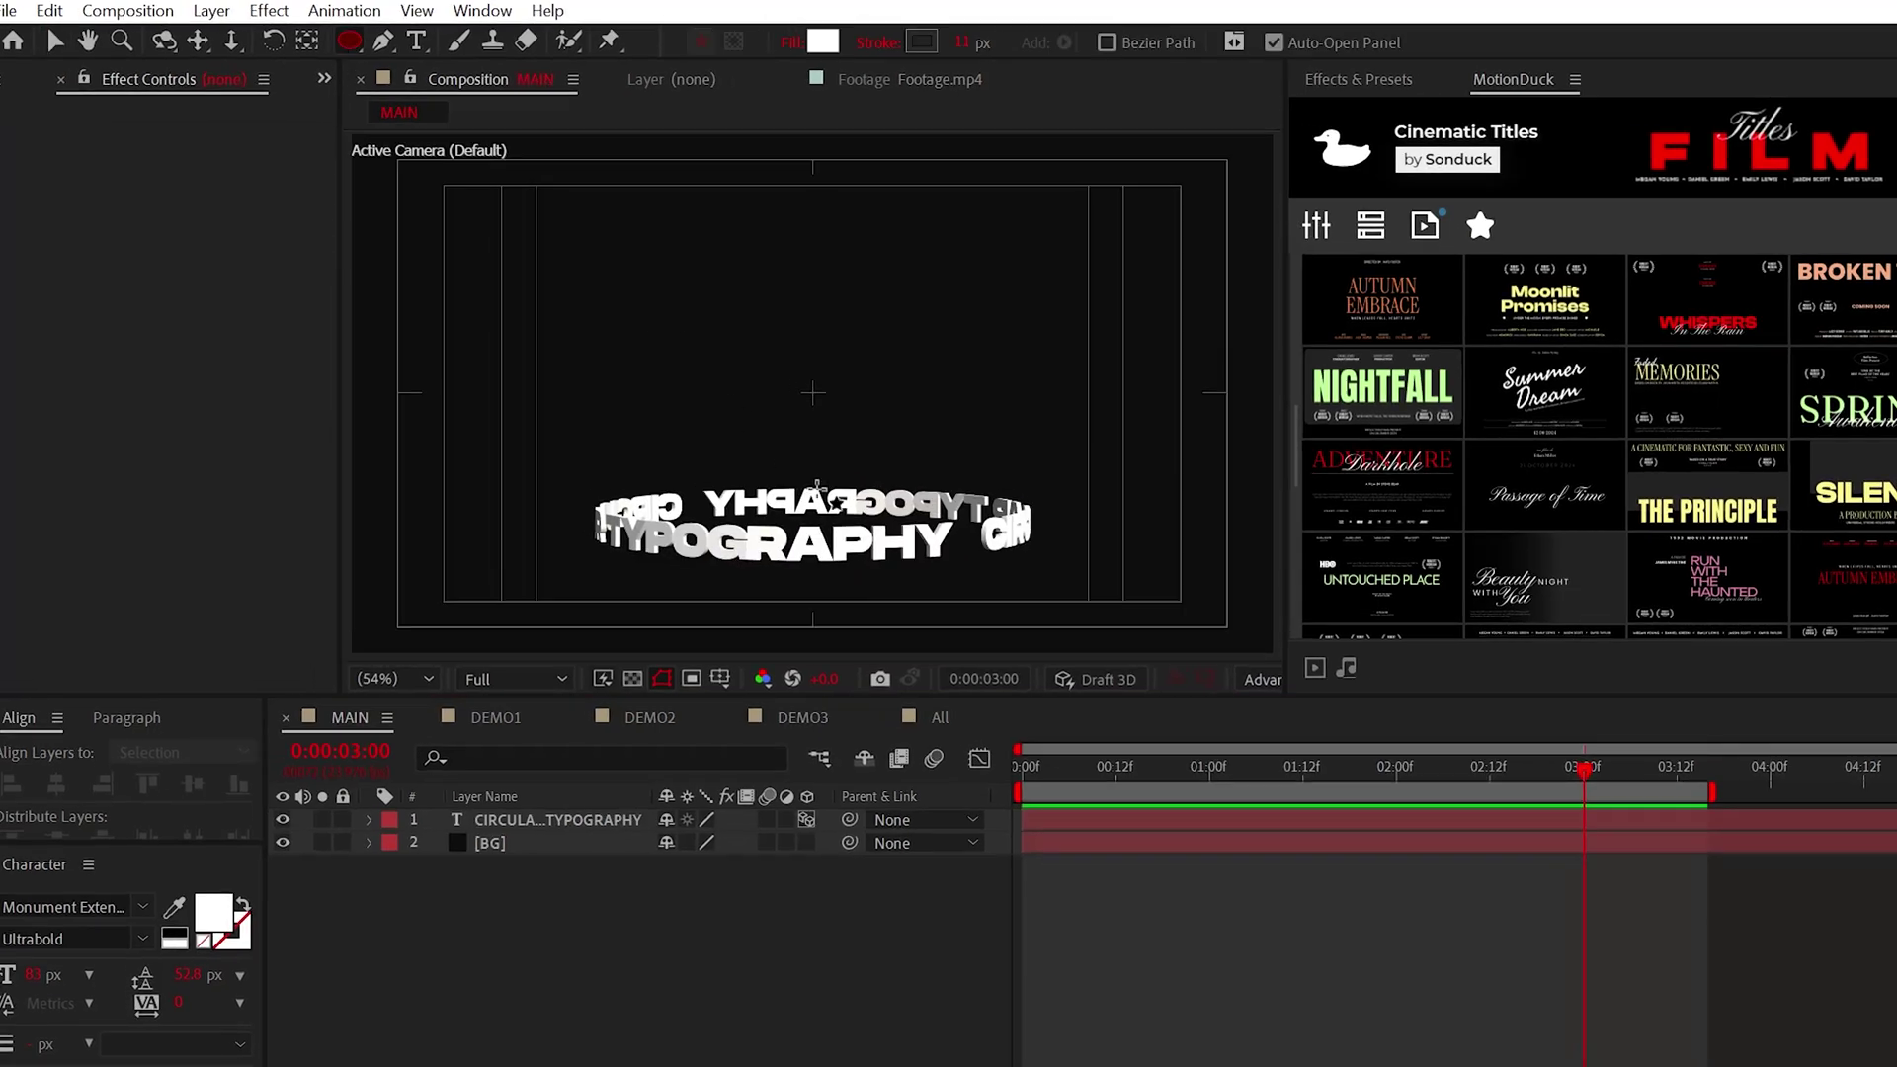
Draw a circle near the composition centre with Fill set to None.
{"action": "left_click_drag", "start_coordinate": [813, 394], "coordinate": [926, 512]}
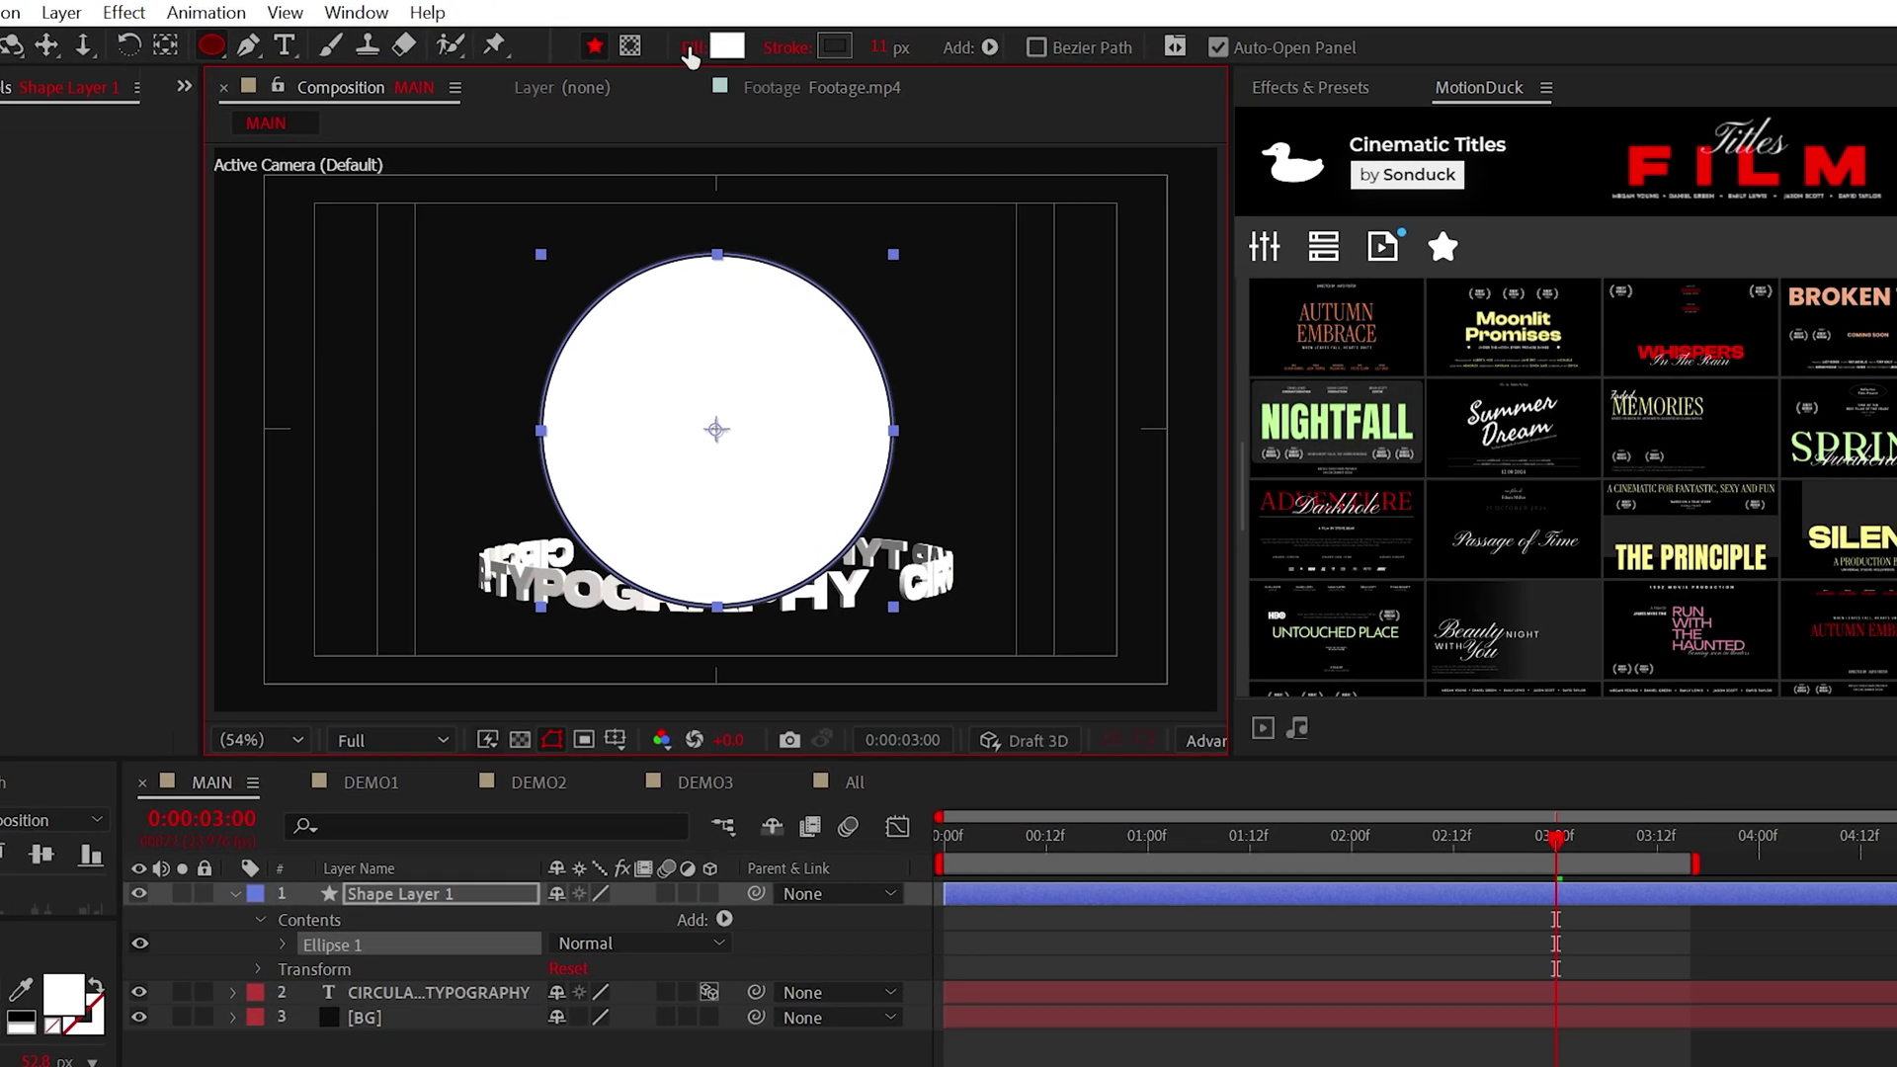
{"action": "left_click", "coordinate": [790, 43]}
{"action": "left_click", "coordinate": [772, 132]}
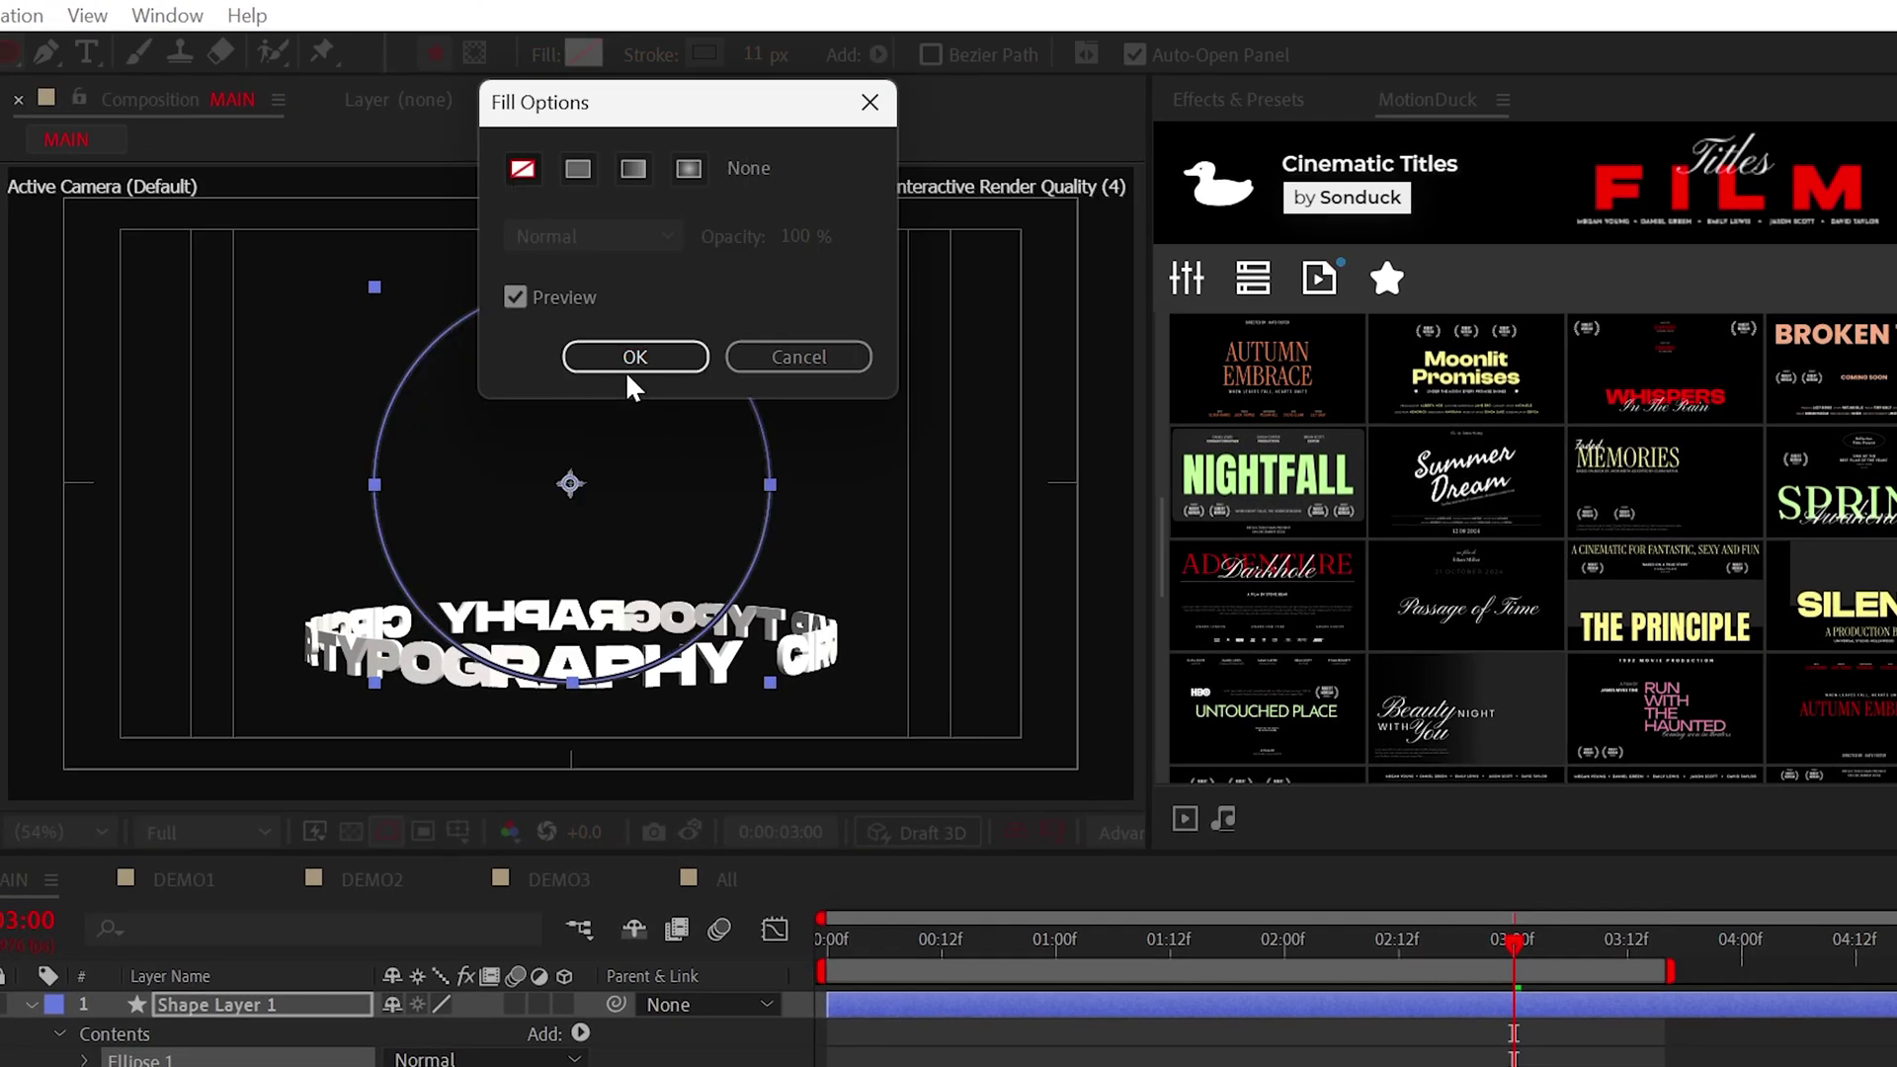
{"action": "left_click", "coordinate": [863, 289]}
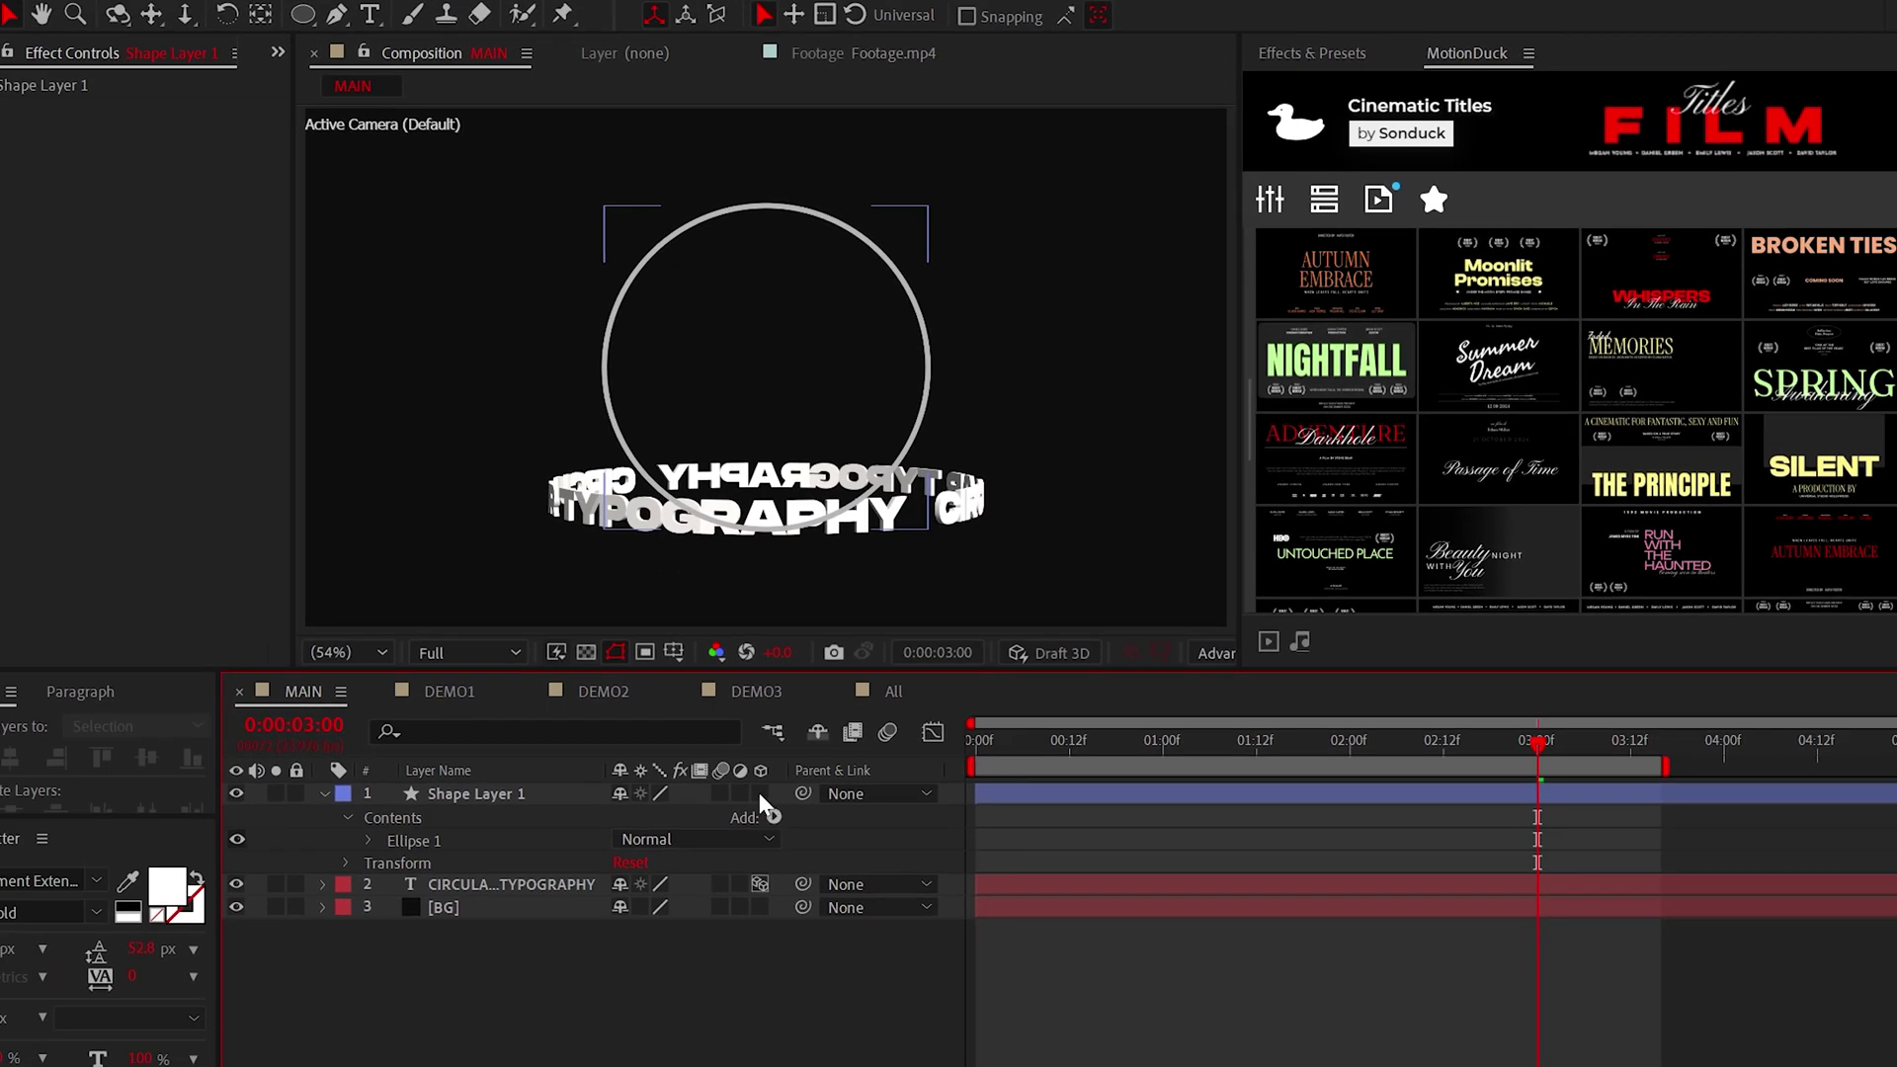
Make the circle shape layer 3D and set its X Rotation to 90.
{"action": "left_click", "coordinate": [564, 1004]}
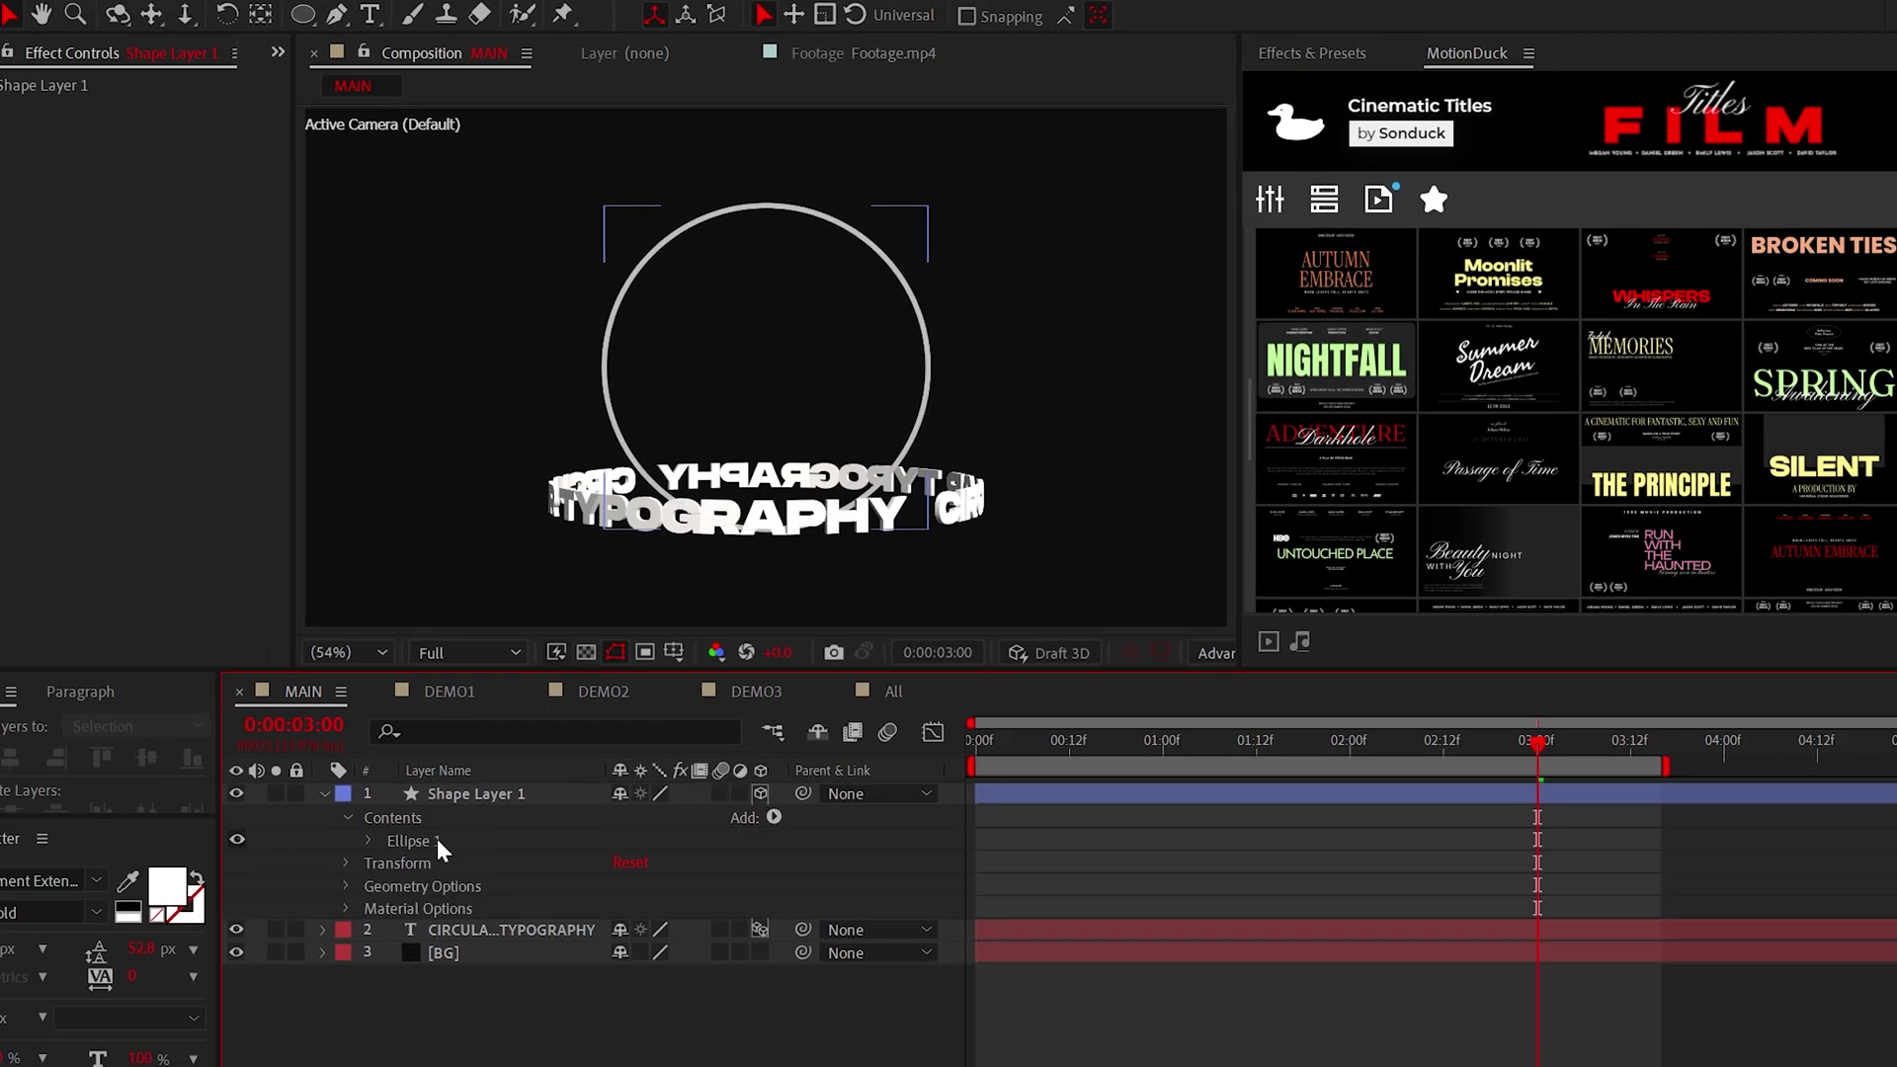
{"action": "left_click", "coordinate": [341, 863]}
{"action": "left_click", "coordinate": [657, 977]}
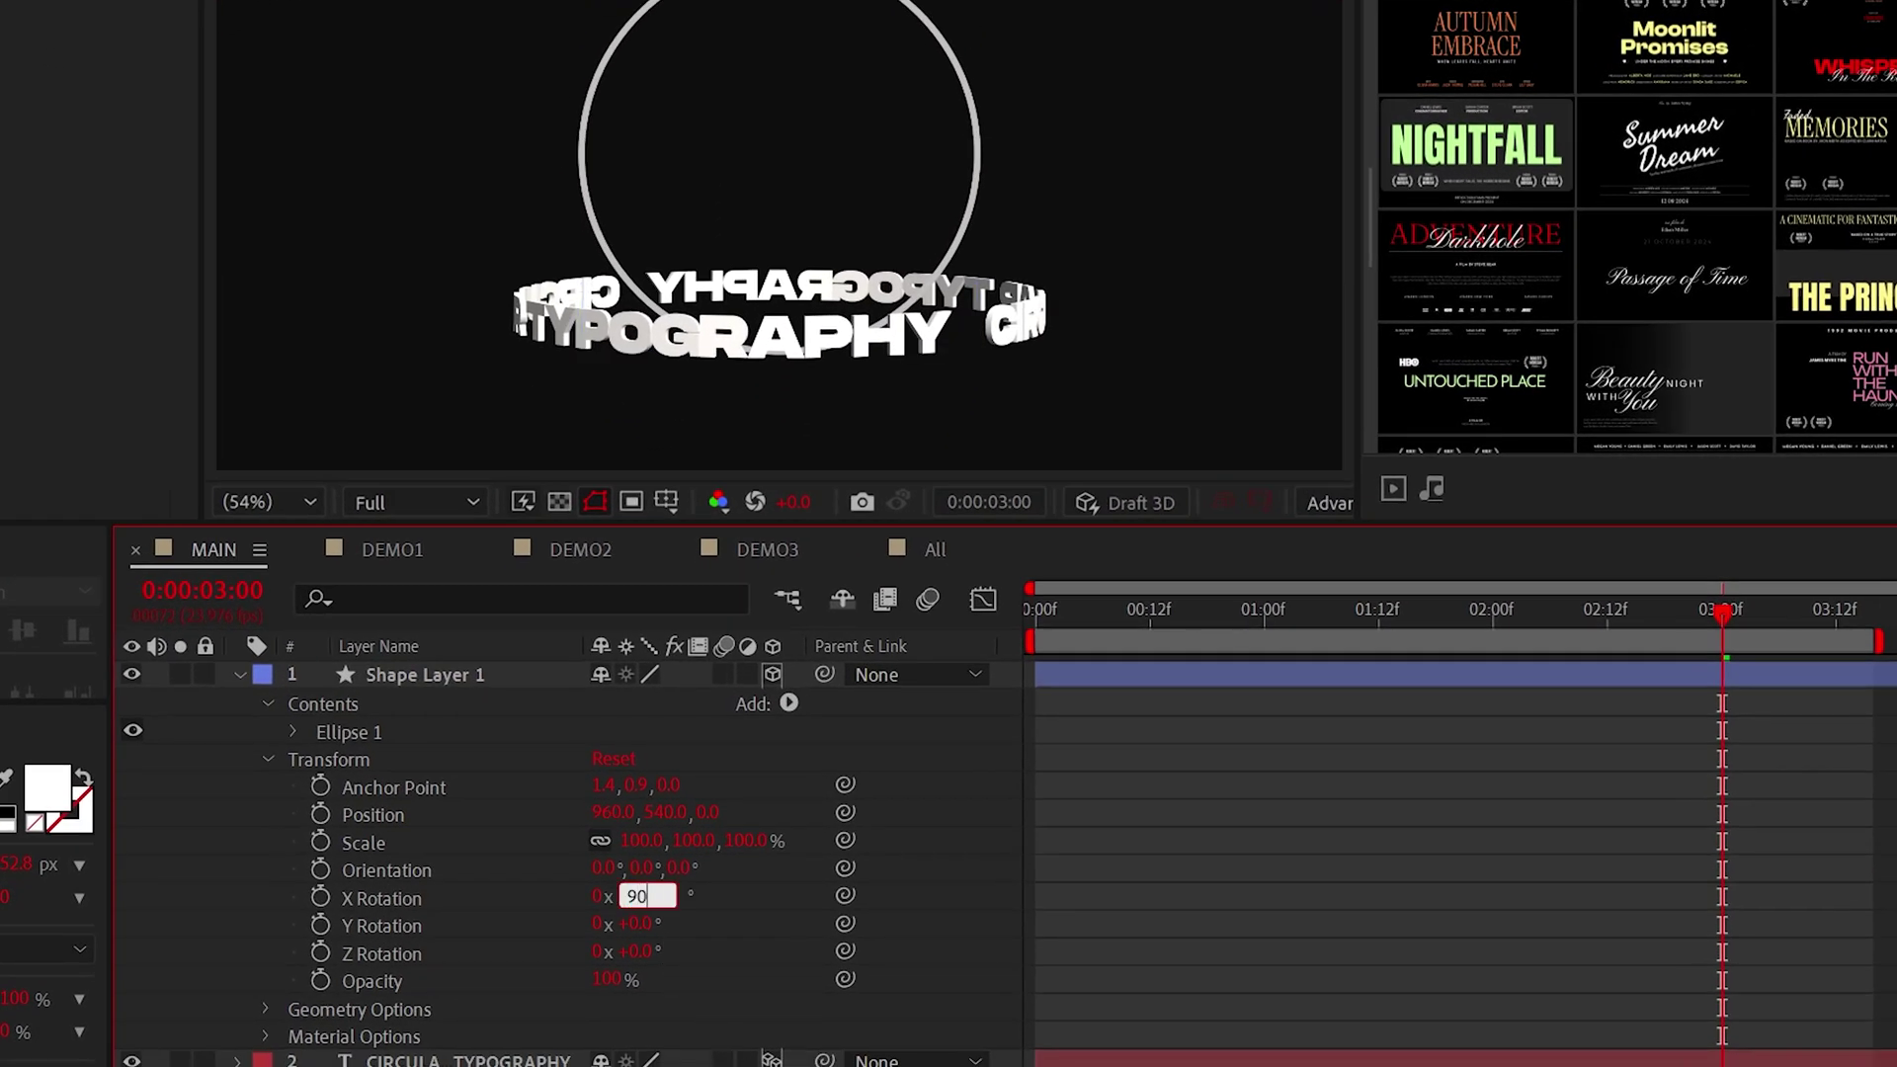
{"action": "left_click", "coordinate": [268, 758]}
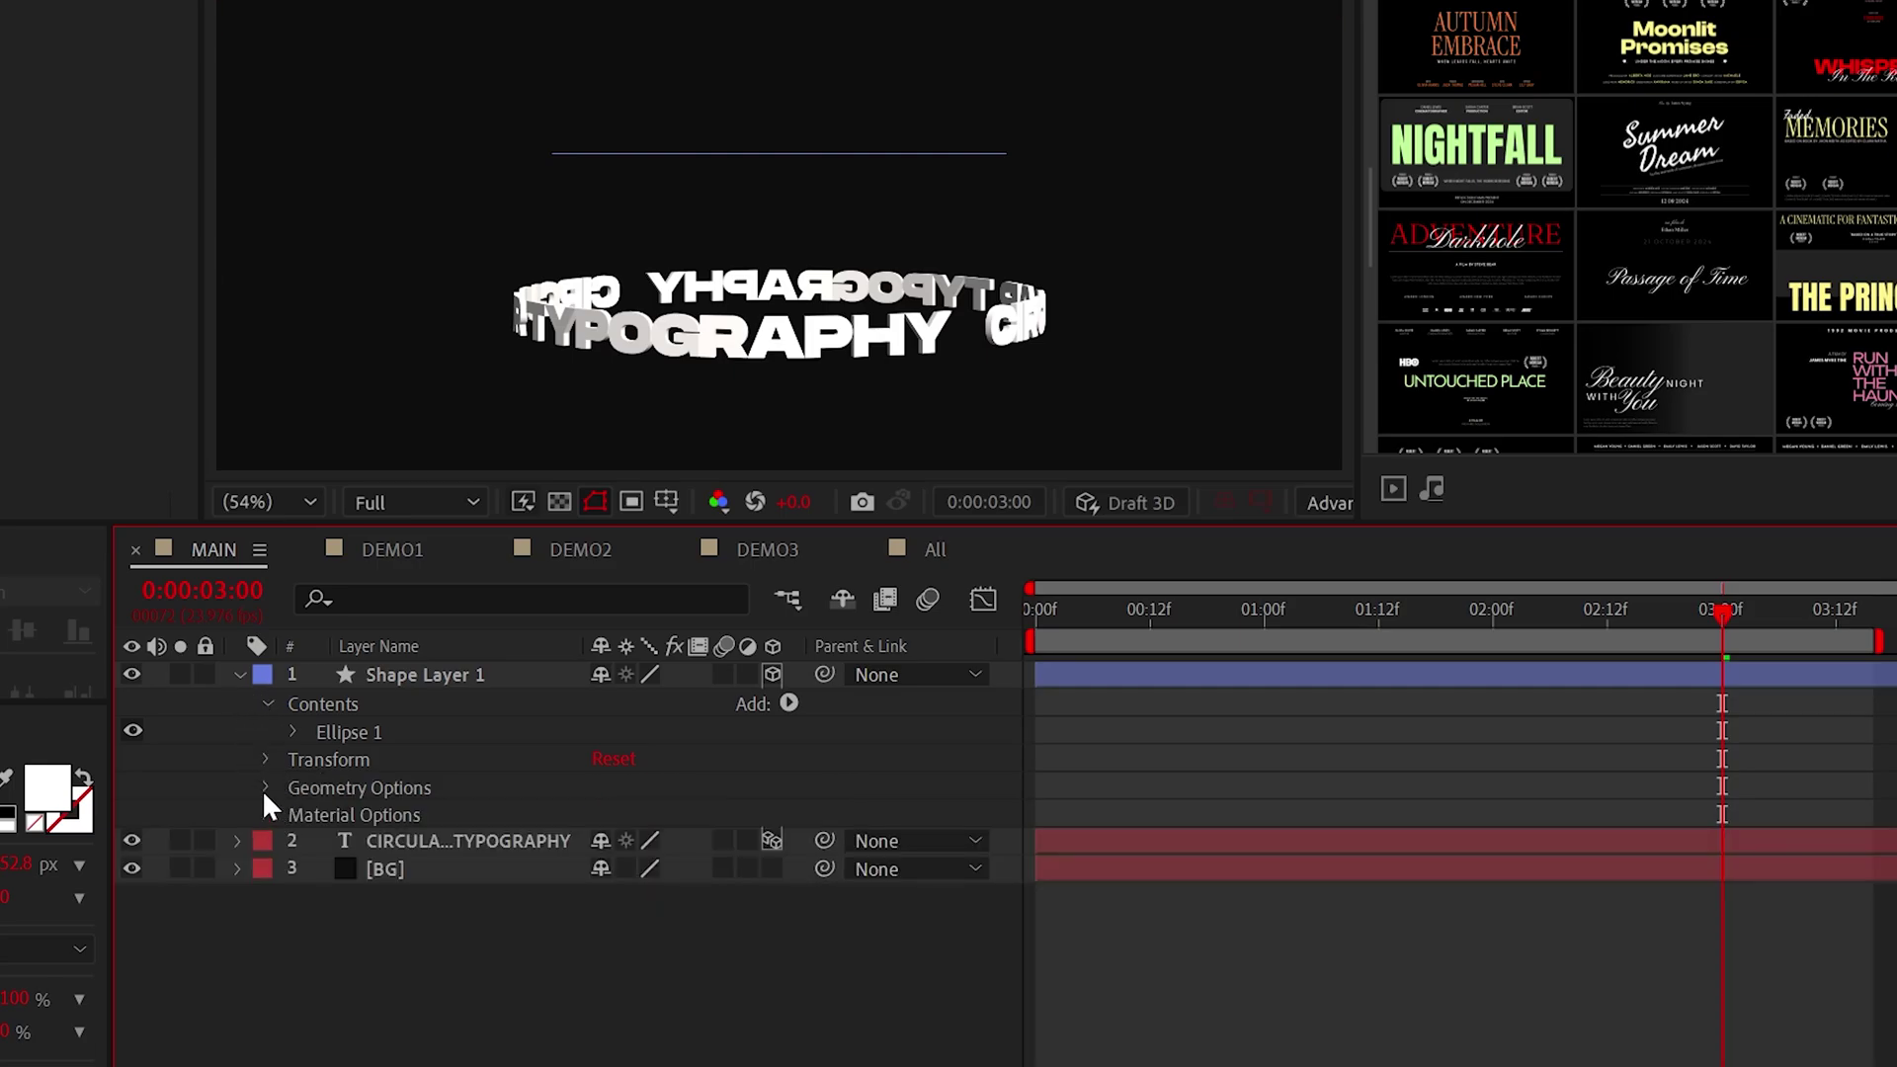
Give the circle a Concave bevel with Bevel Depth 1.0.
{"action": "left_click", "coordinate": [265, 787]}
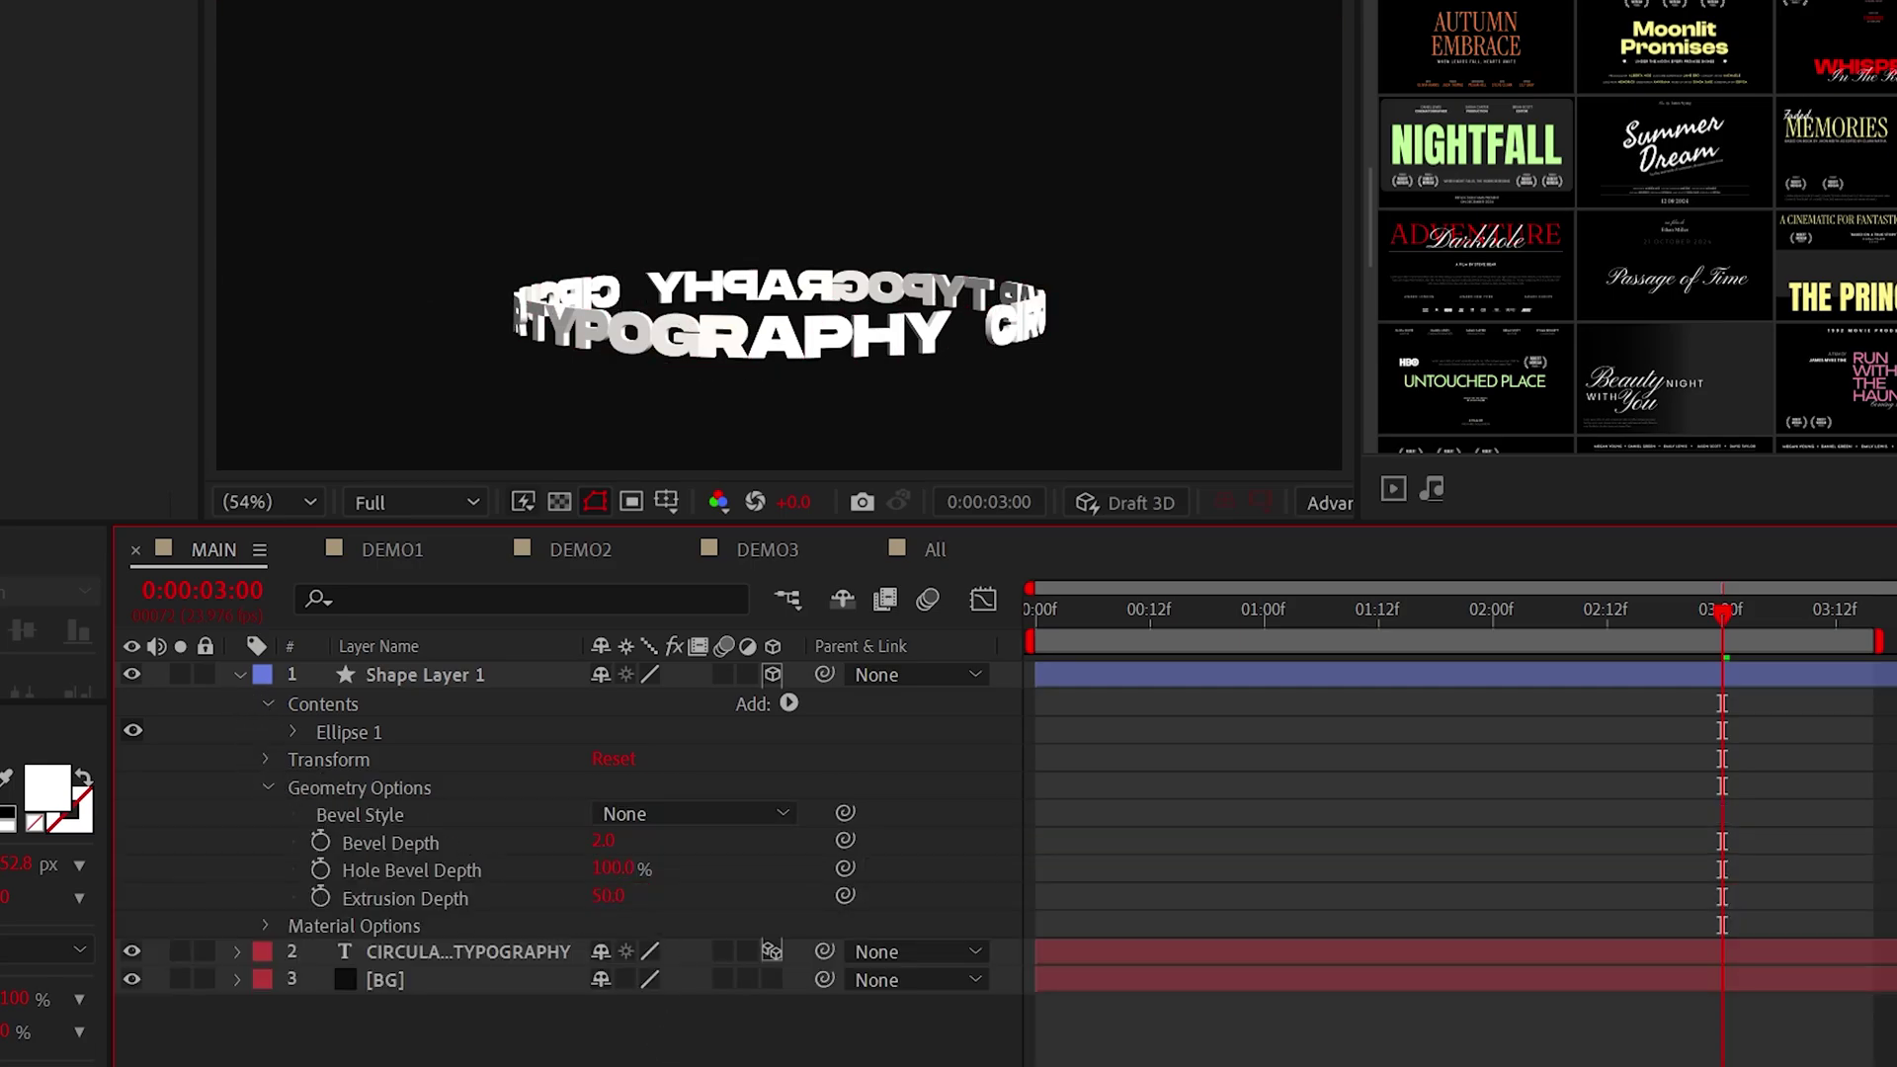
{"action": "left_click", "coordinate": [696, 814]}
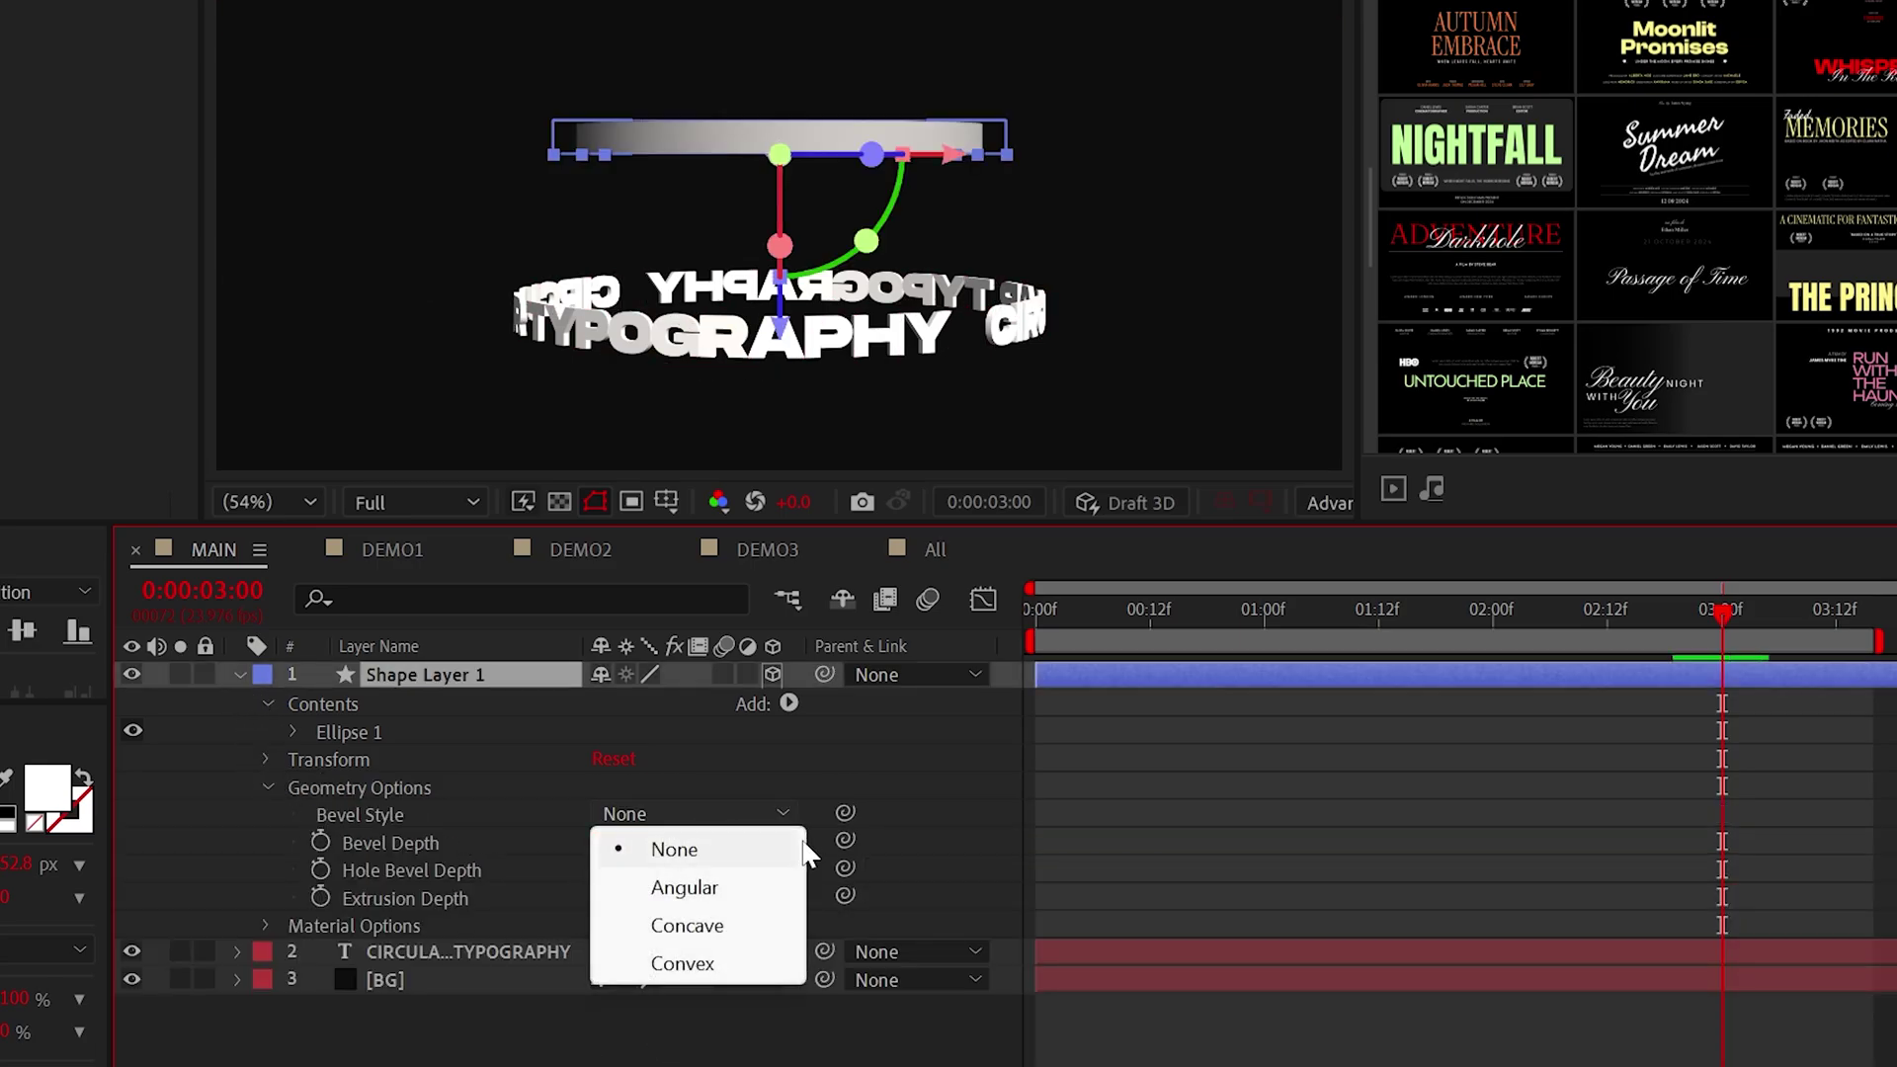
{"action": "left_click", "coordinate": [718, 927]}
{"action": "key", "text": "F2"}
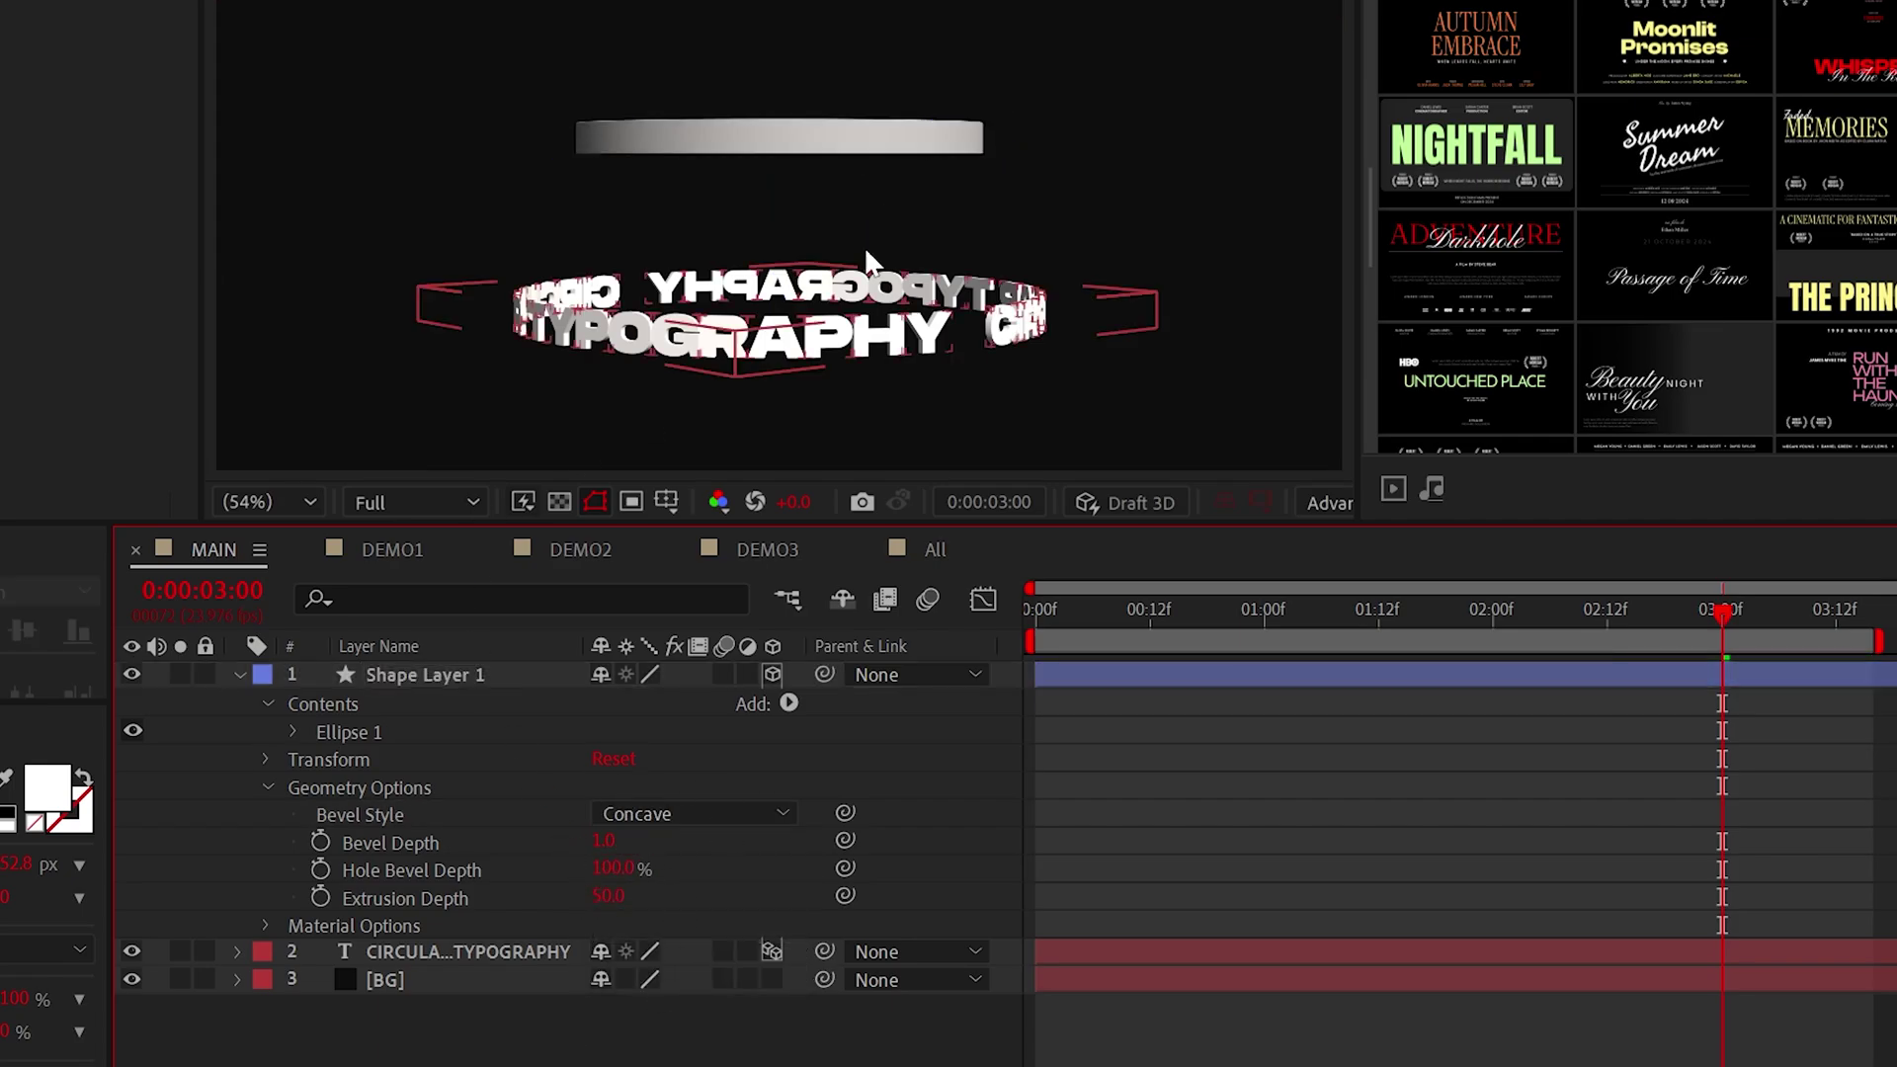
{"action": "left_click", "coordinate": [920, 423]}
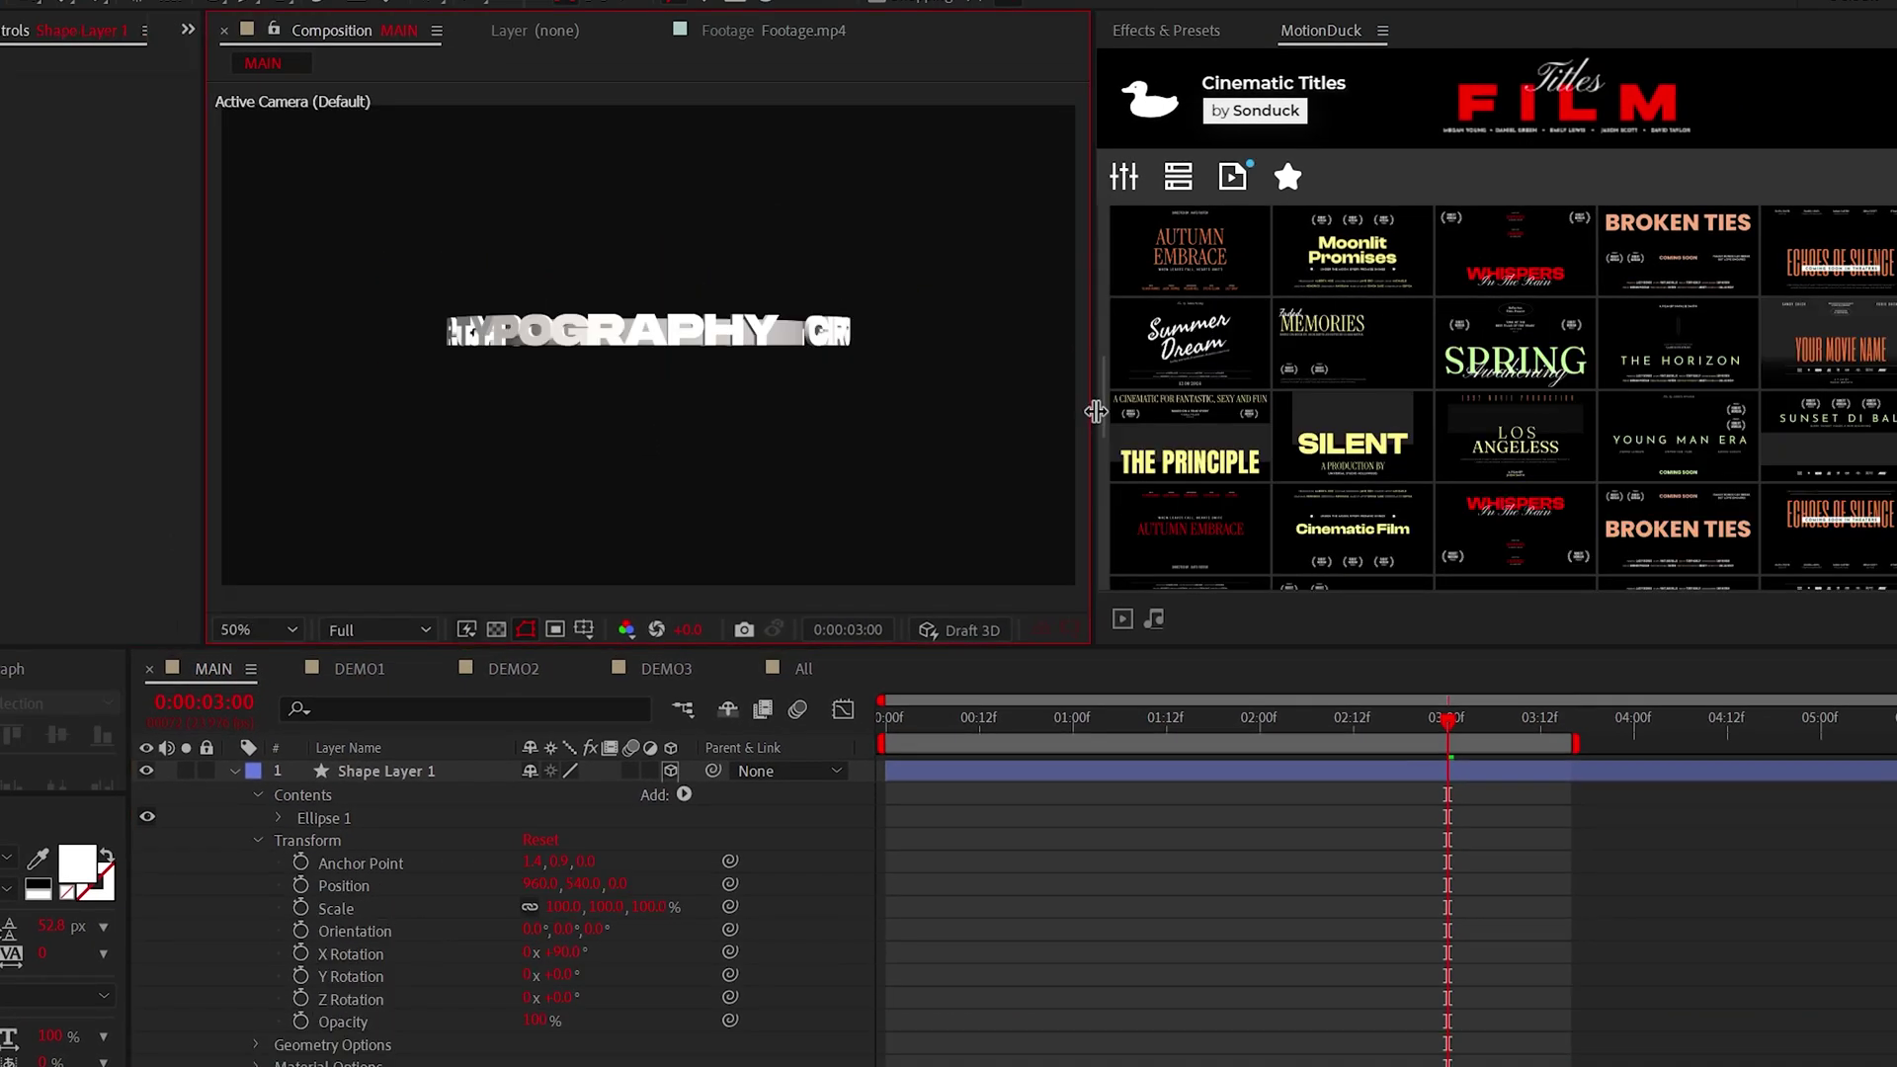
Widen the viewer and split it into 2 Views with Top on the right.
{"action": "left_click_drag", "start_coordinate": [1095, 411], "coordinate": [1768, 411]}
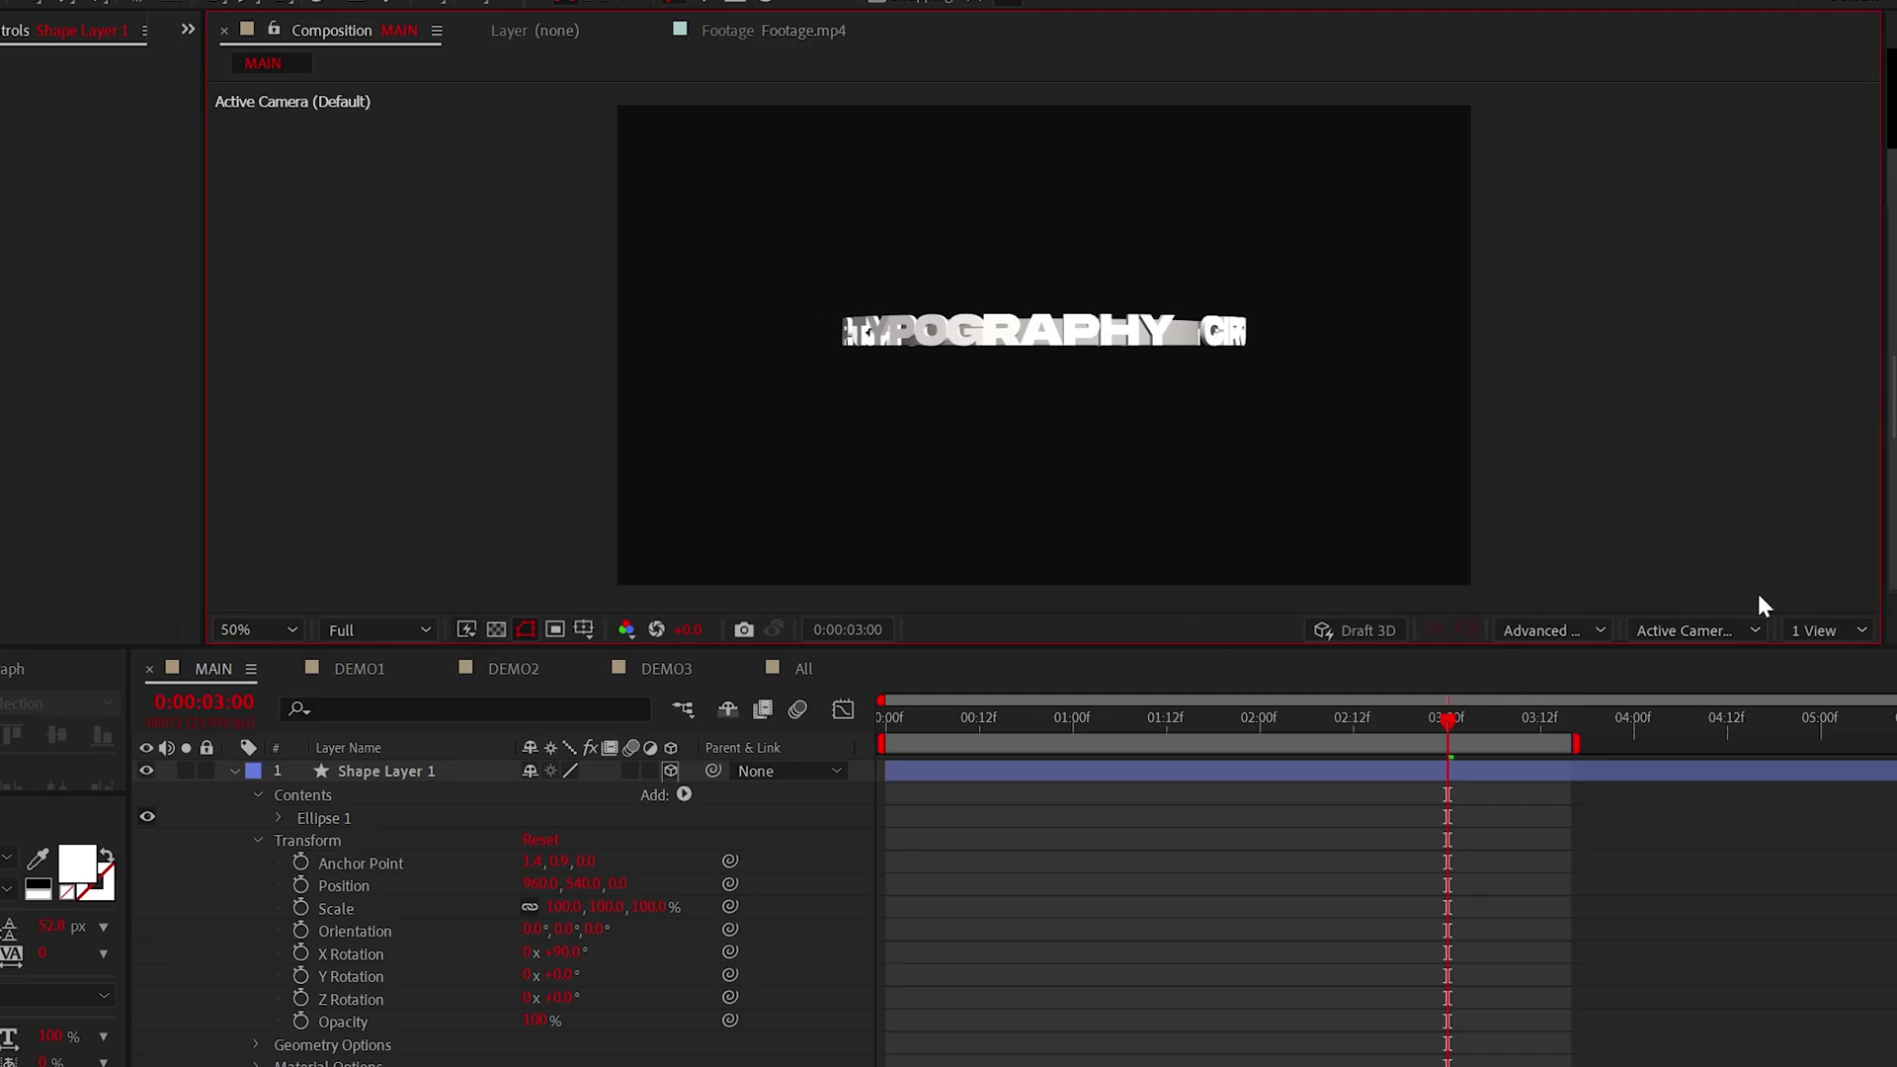
{"action": "left_click", "coordinate": [1827, 631]}
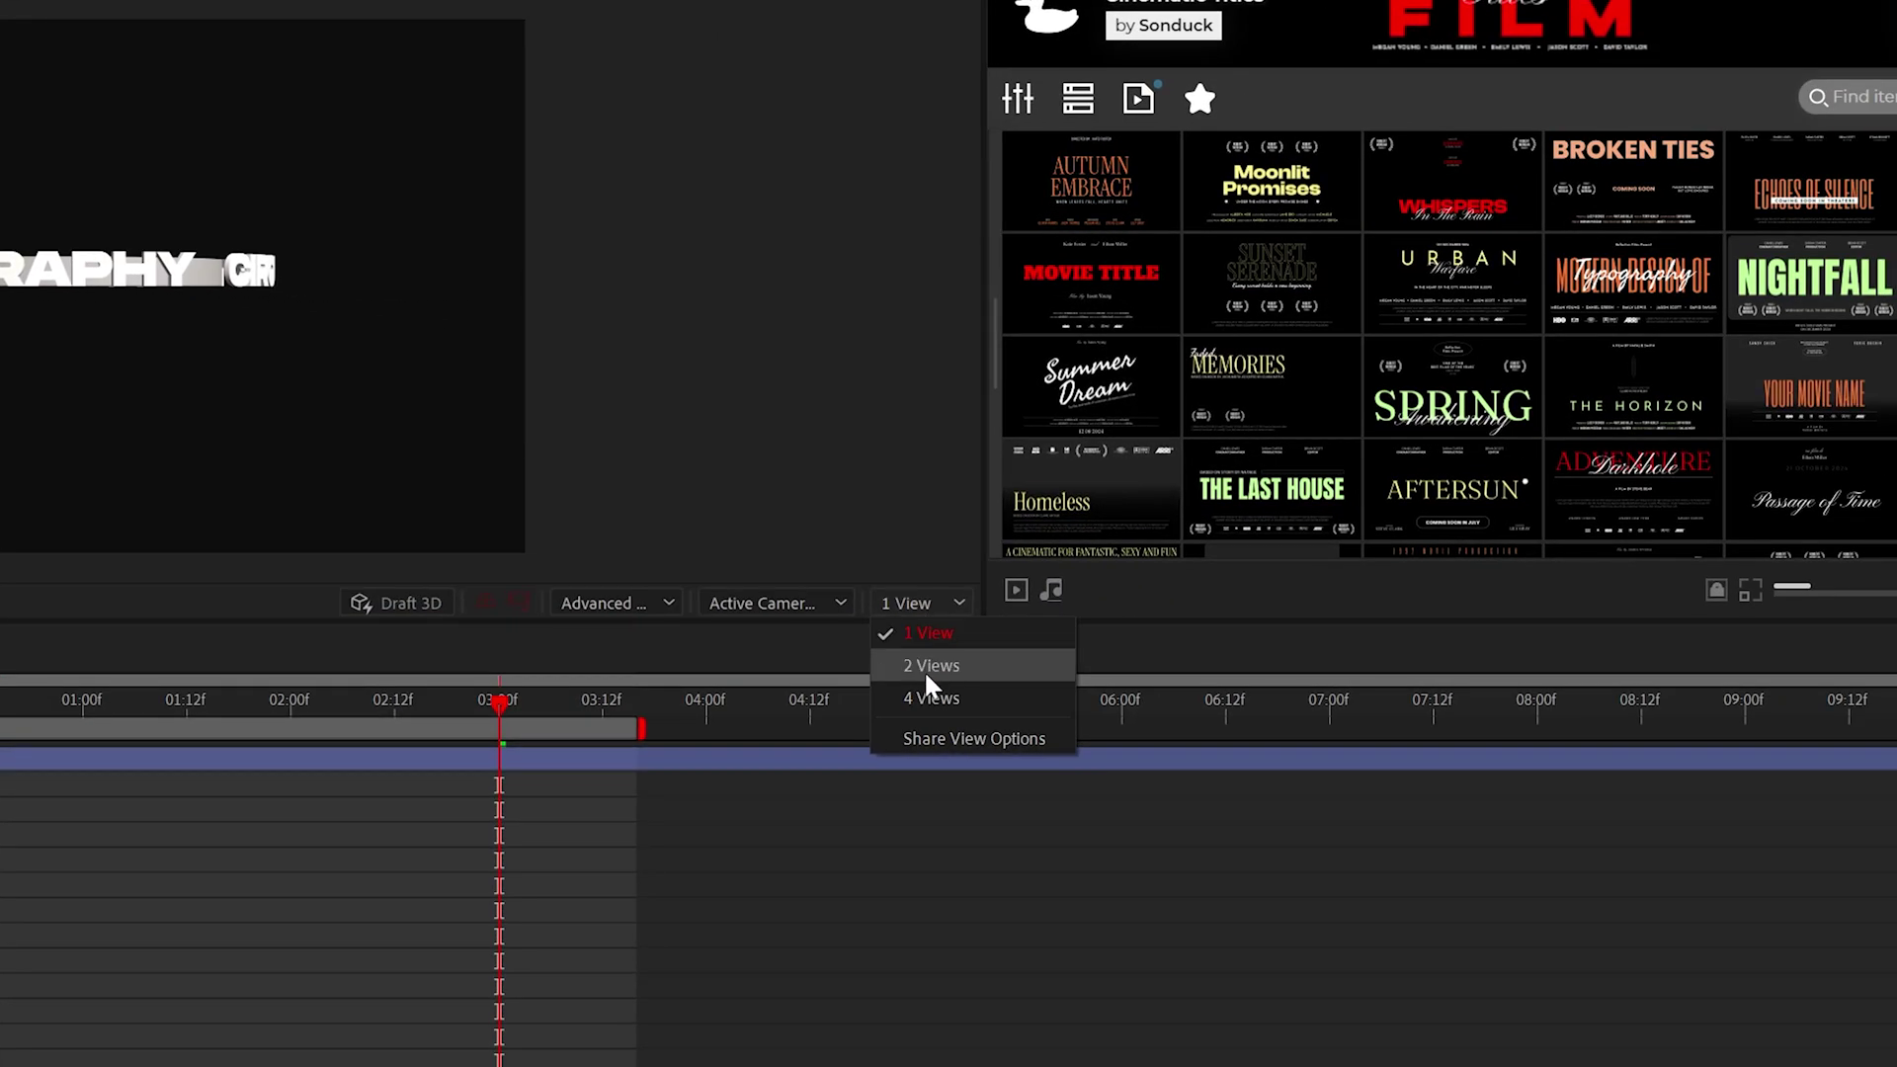
{"action": "left_click", "coordinate": [926, 672]}
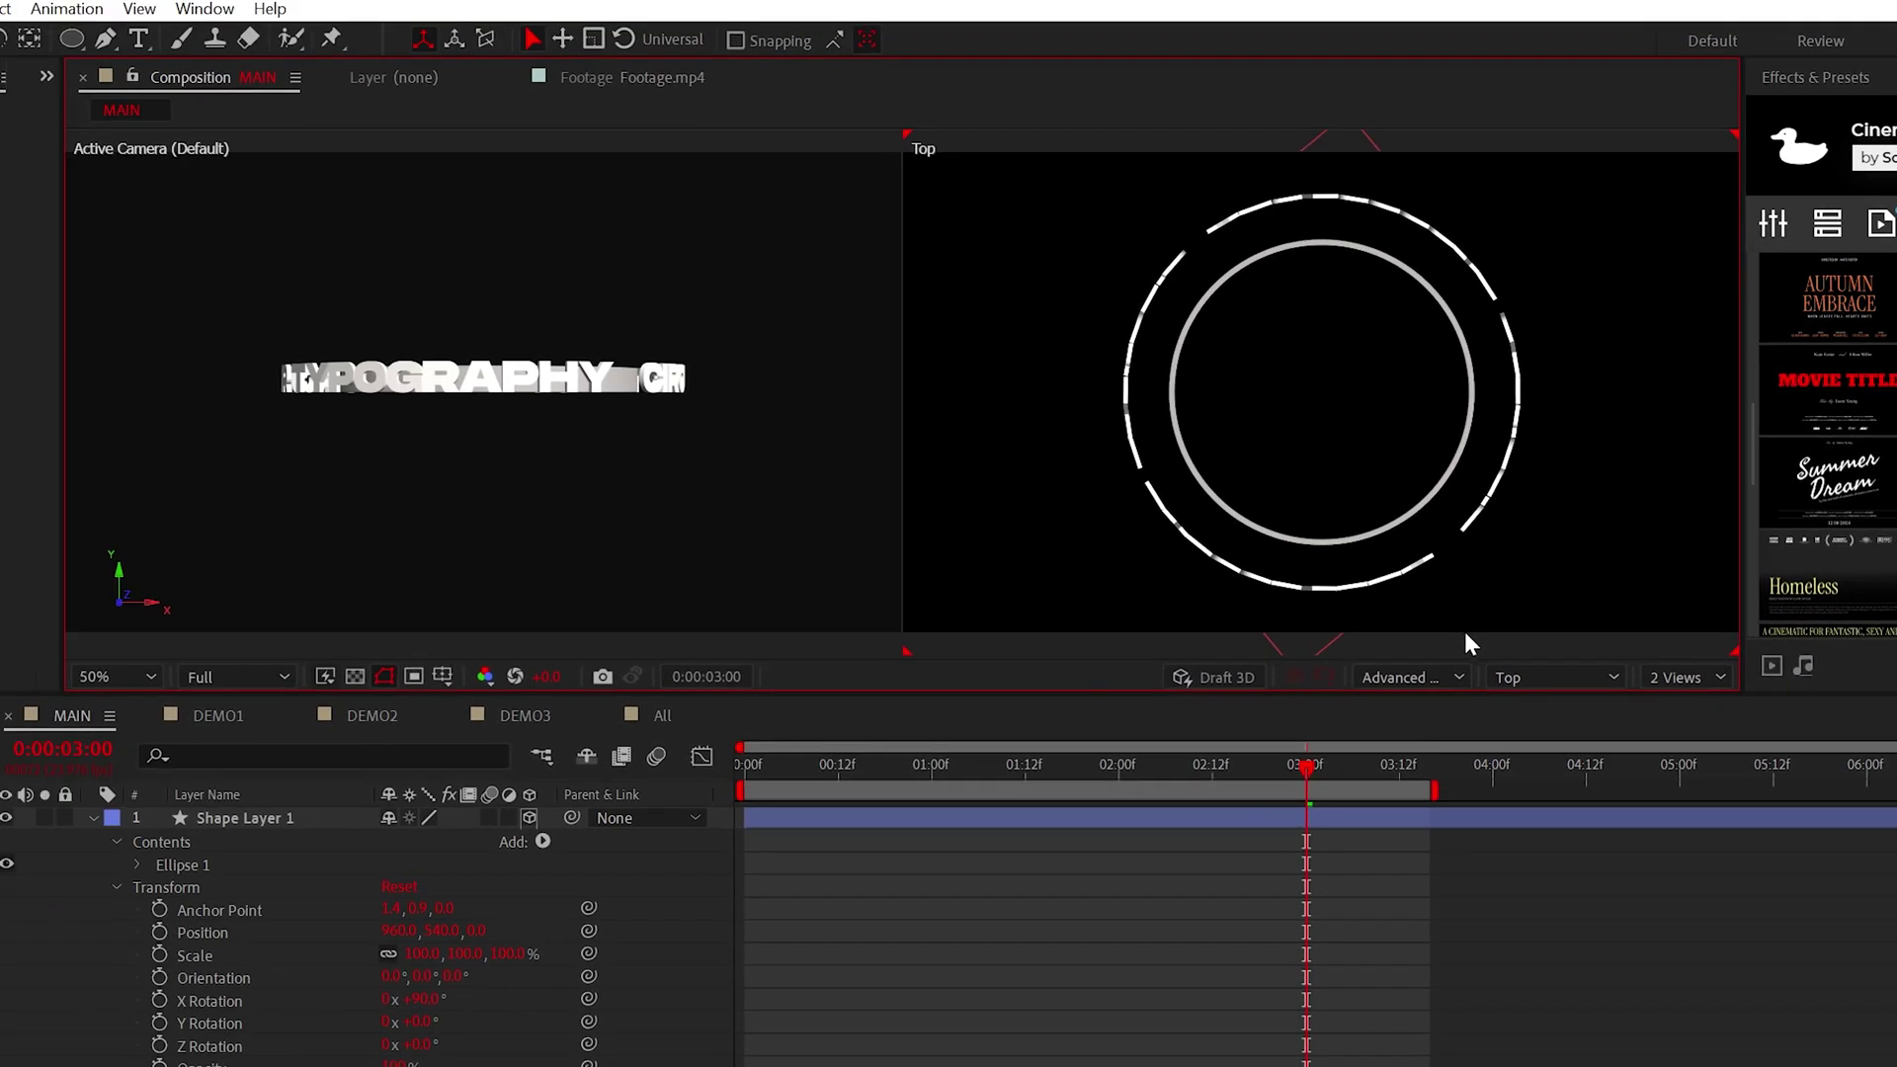
{"action": "left_click", "coordinate": [1526, 674]}
{"action": "left_click", "coordinate": [1520, 834]}
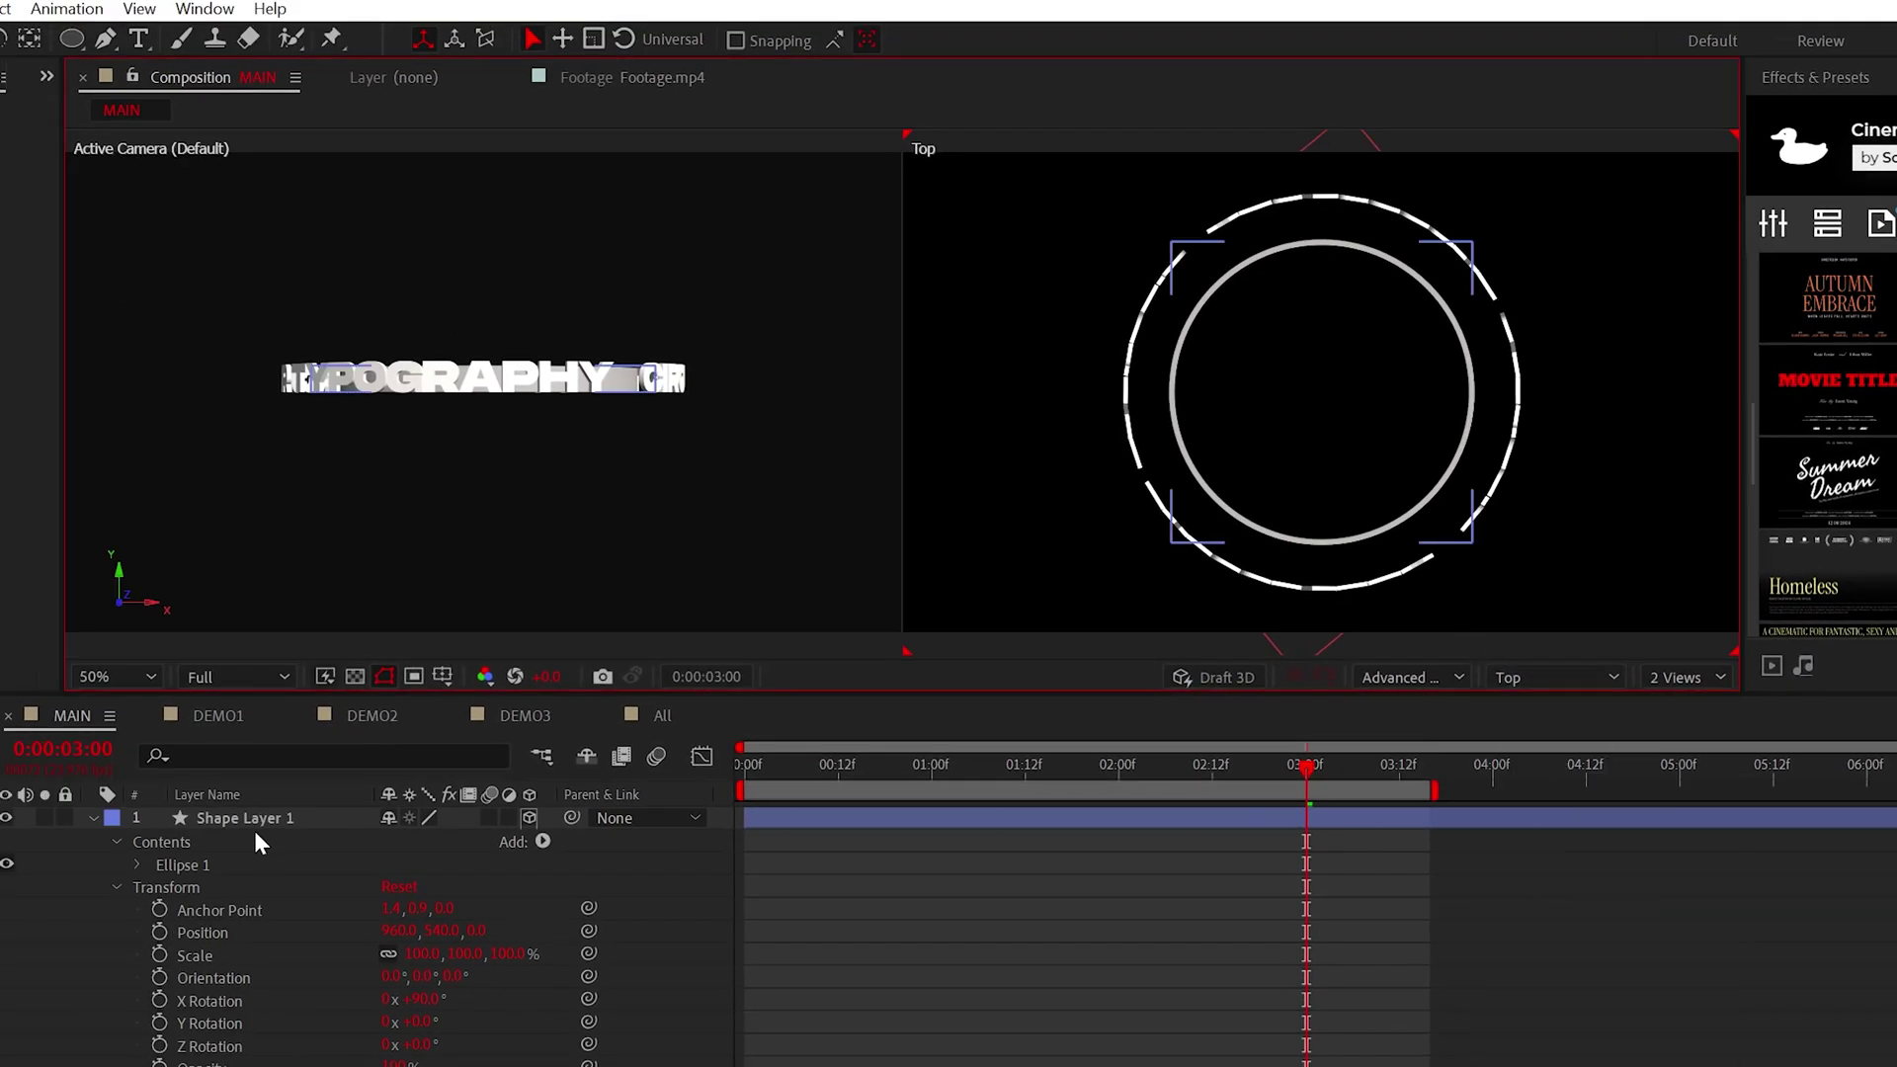
Scale Shape Layer 1 to 127% so the ring surrounds the text.
{"action": "left_click", "coordinate": [253, 818]}
{"action": "left_click_drag", "start_coordinate": [462, 953], "coordinate": [489, 955]}
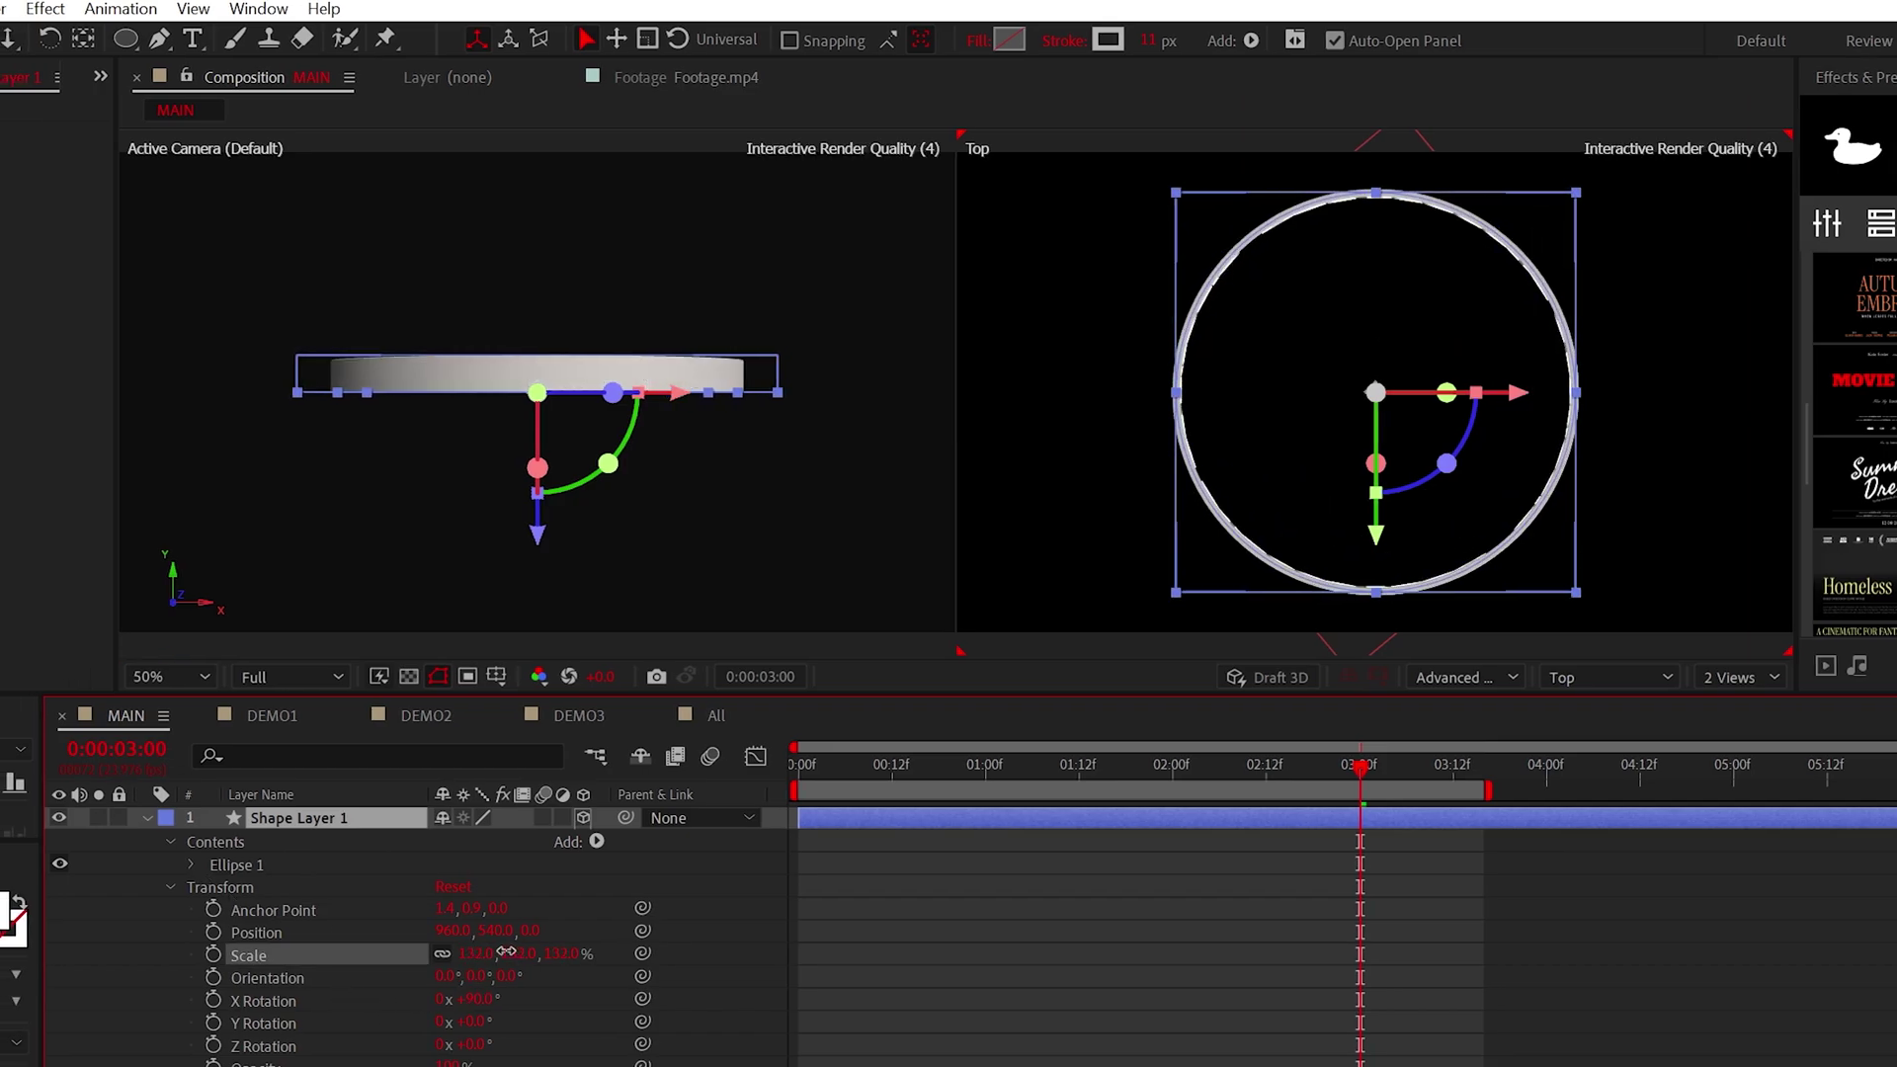
{"action": "left_click_drag", "start_coordinate": [501, 950], "coordinate": [494, 950]}
{"action": "left_click", "coordinate": [1141, 380]}
{"action": "scroll", "coordinate": [1141, 381], "scroll_direction": "up", "scroll_amount": 4}
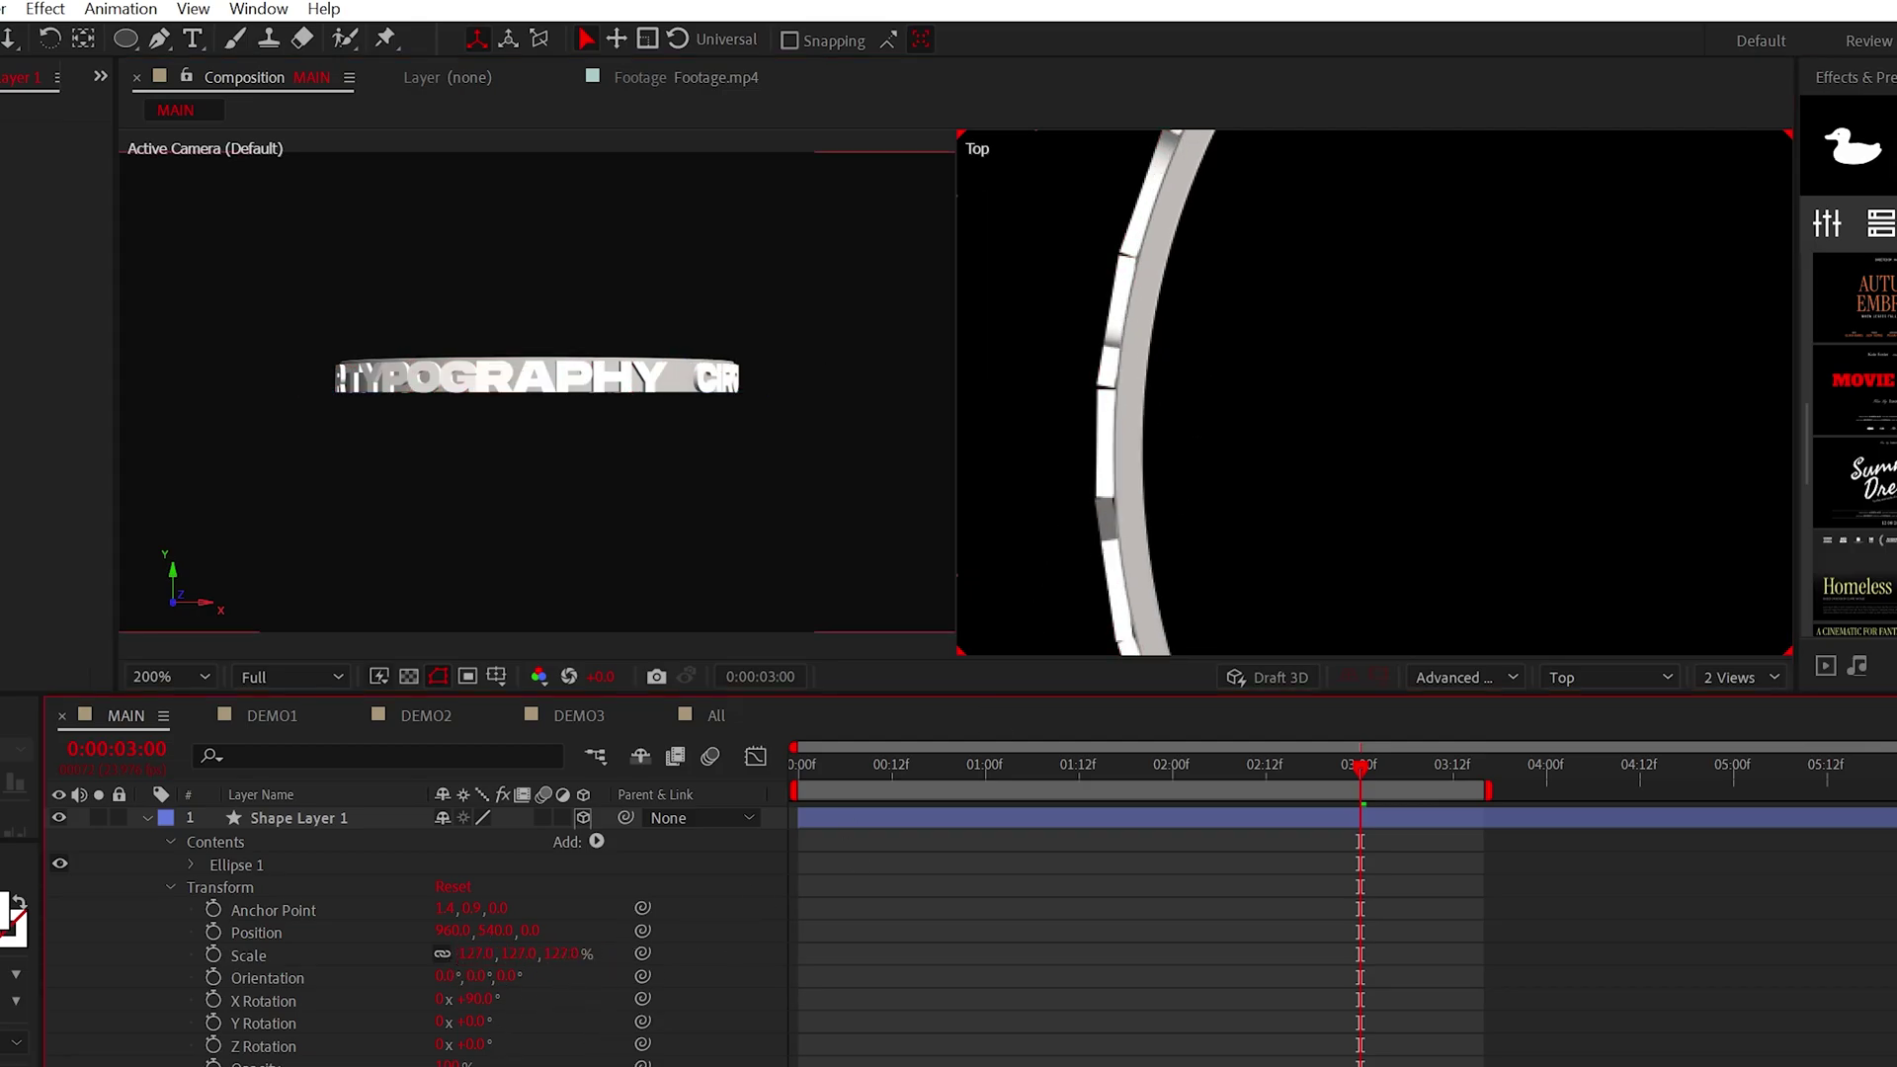
{"action": "key", "text": "shift+/"}
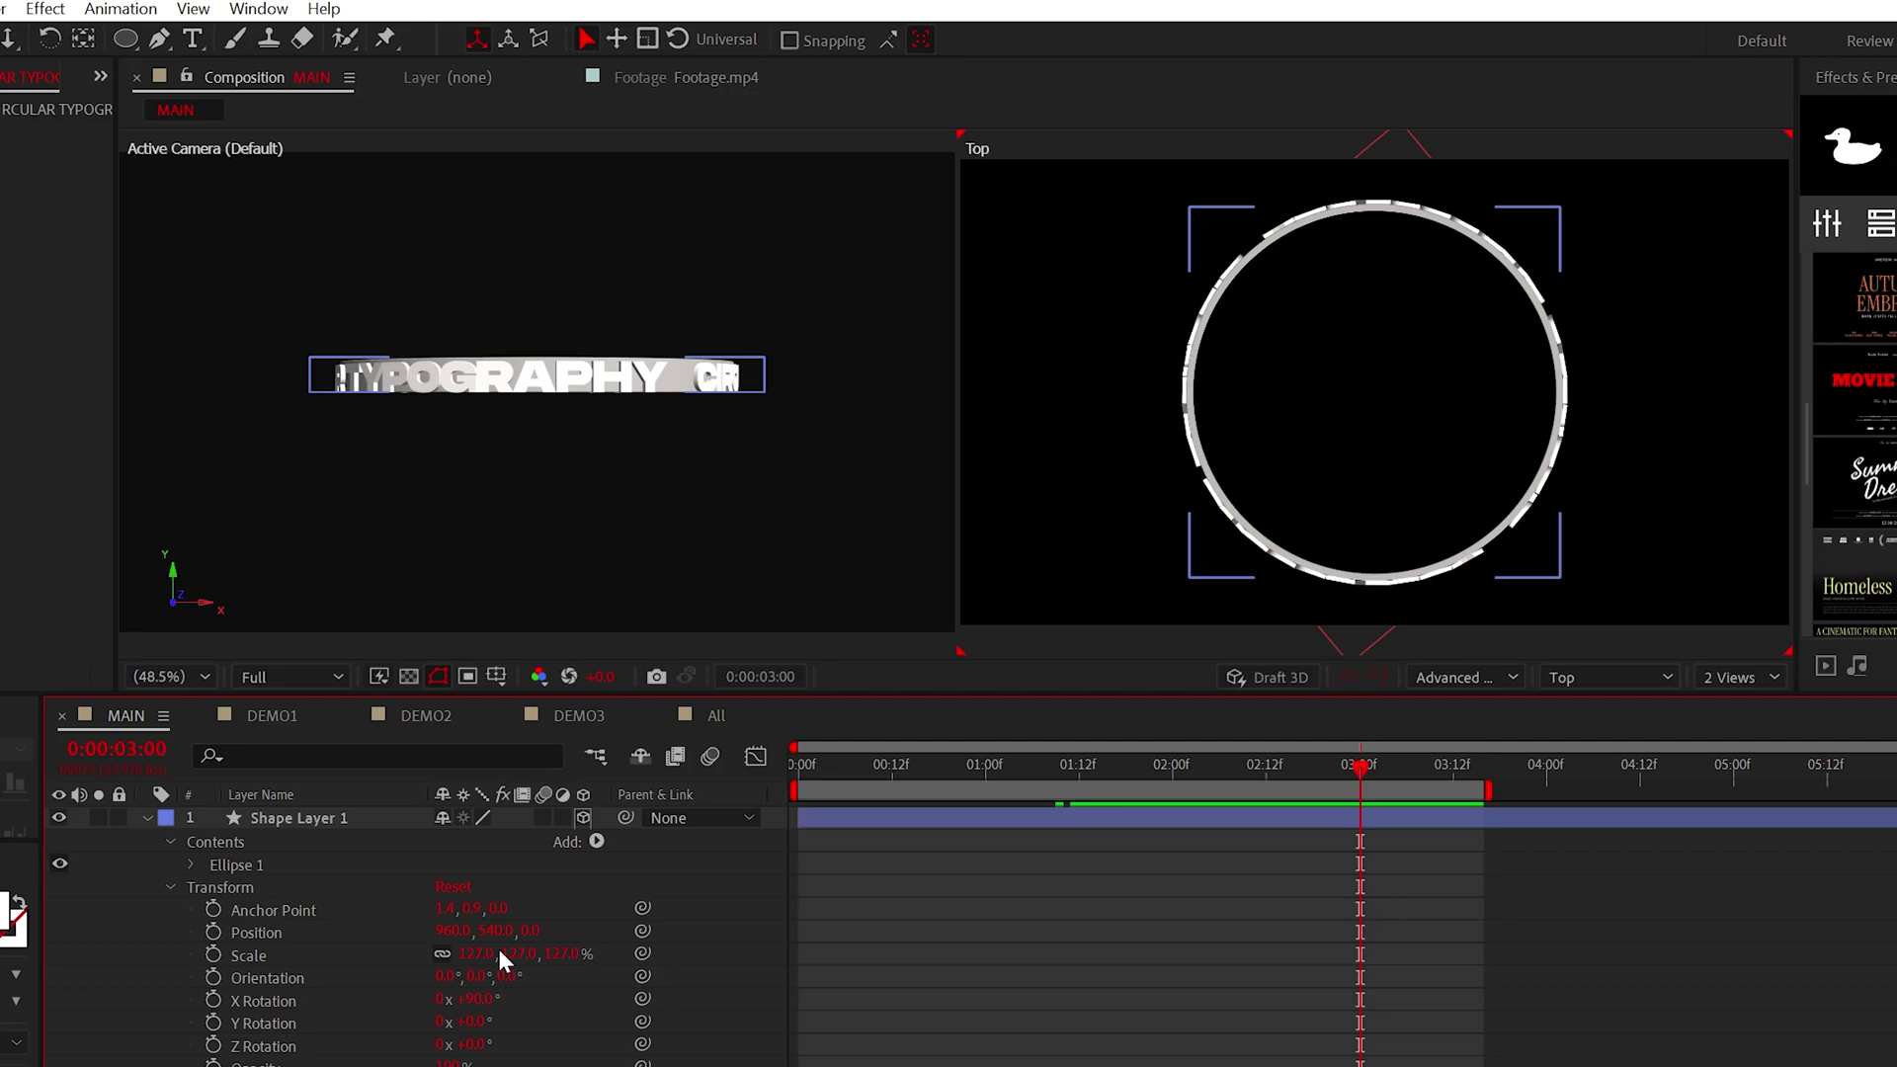
{"action": "key", "text": "Return"}
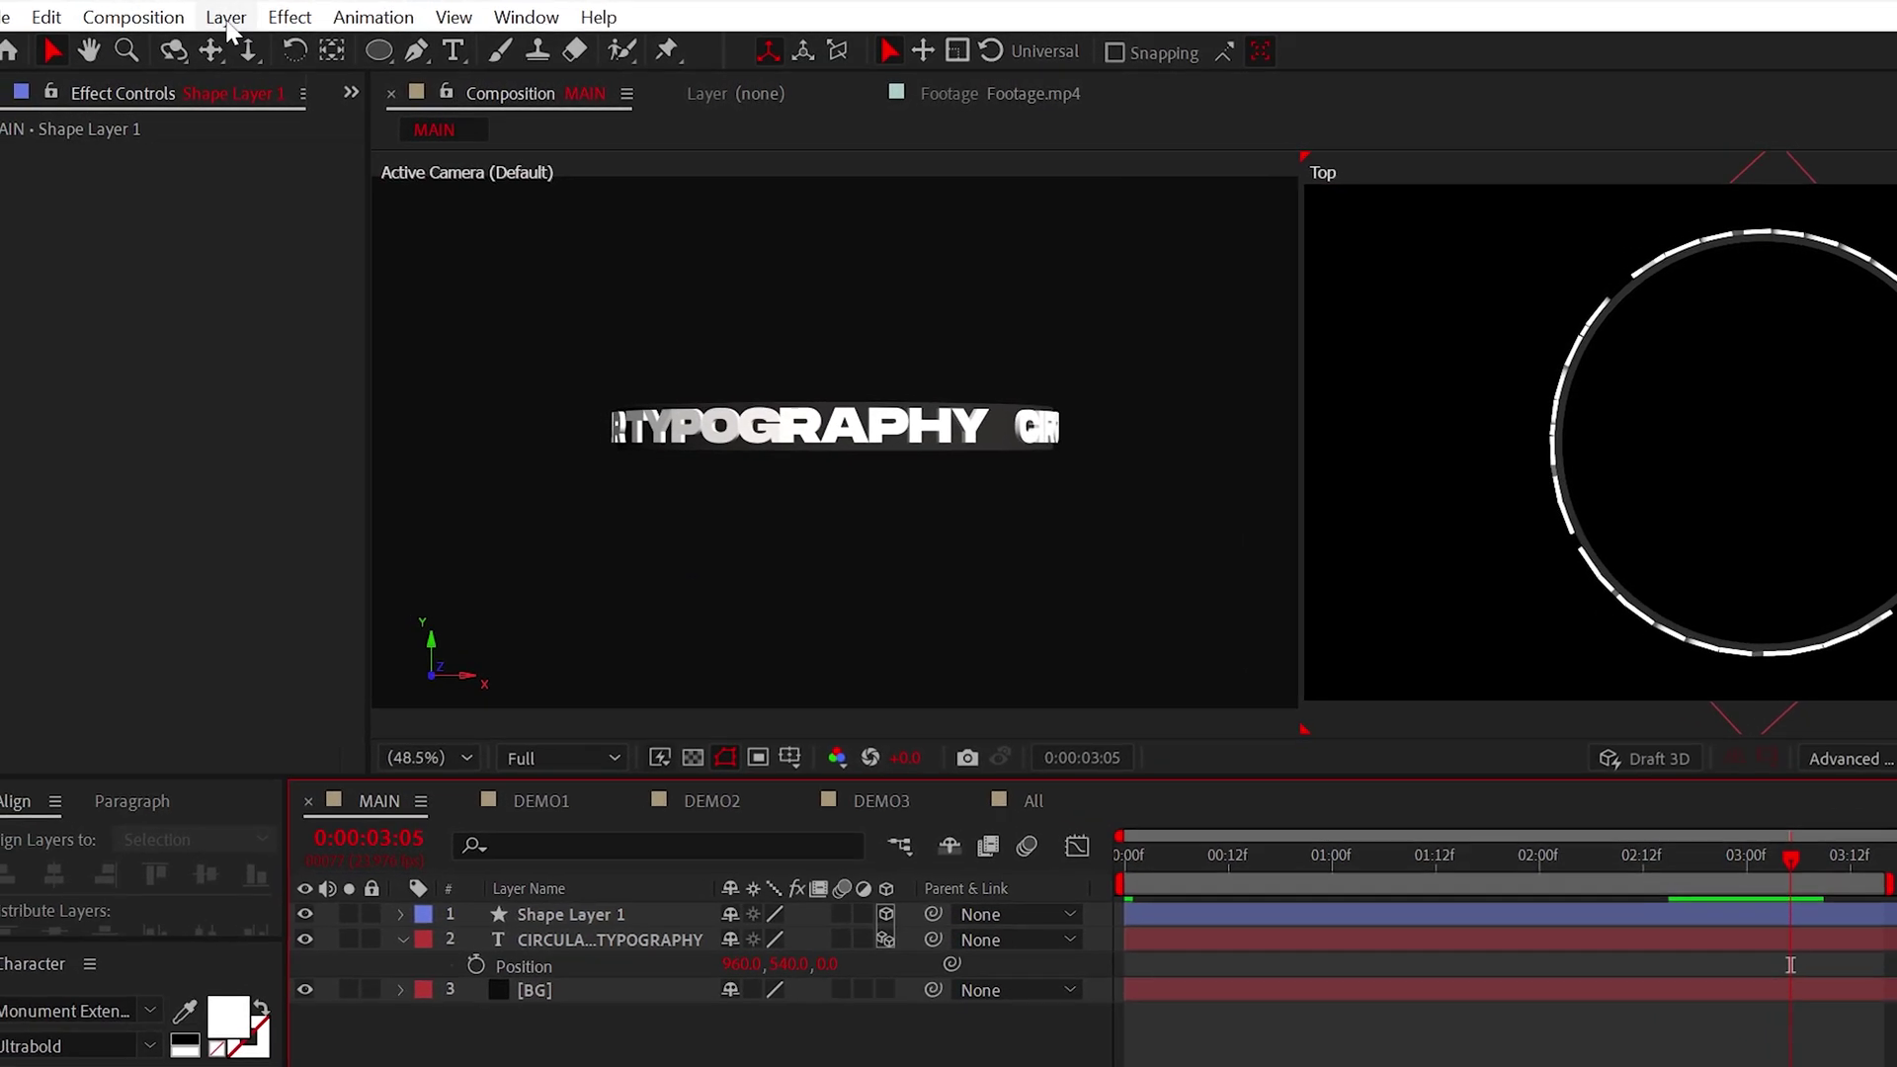
Add a 3D Null Object as parent of ring and text, and scrub its X Rotation.
{"action": "left_click", "coordinate": [196, 16]}
{"action": "mouse_move", "coordinate": [238, 50]}
{"action": "left_click", "coordinate": [859, 189]}
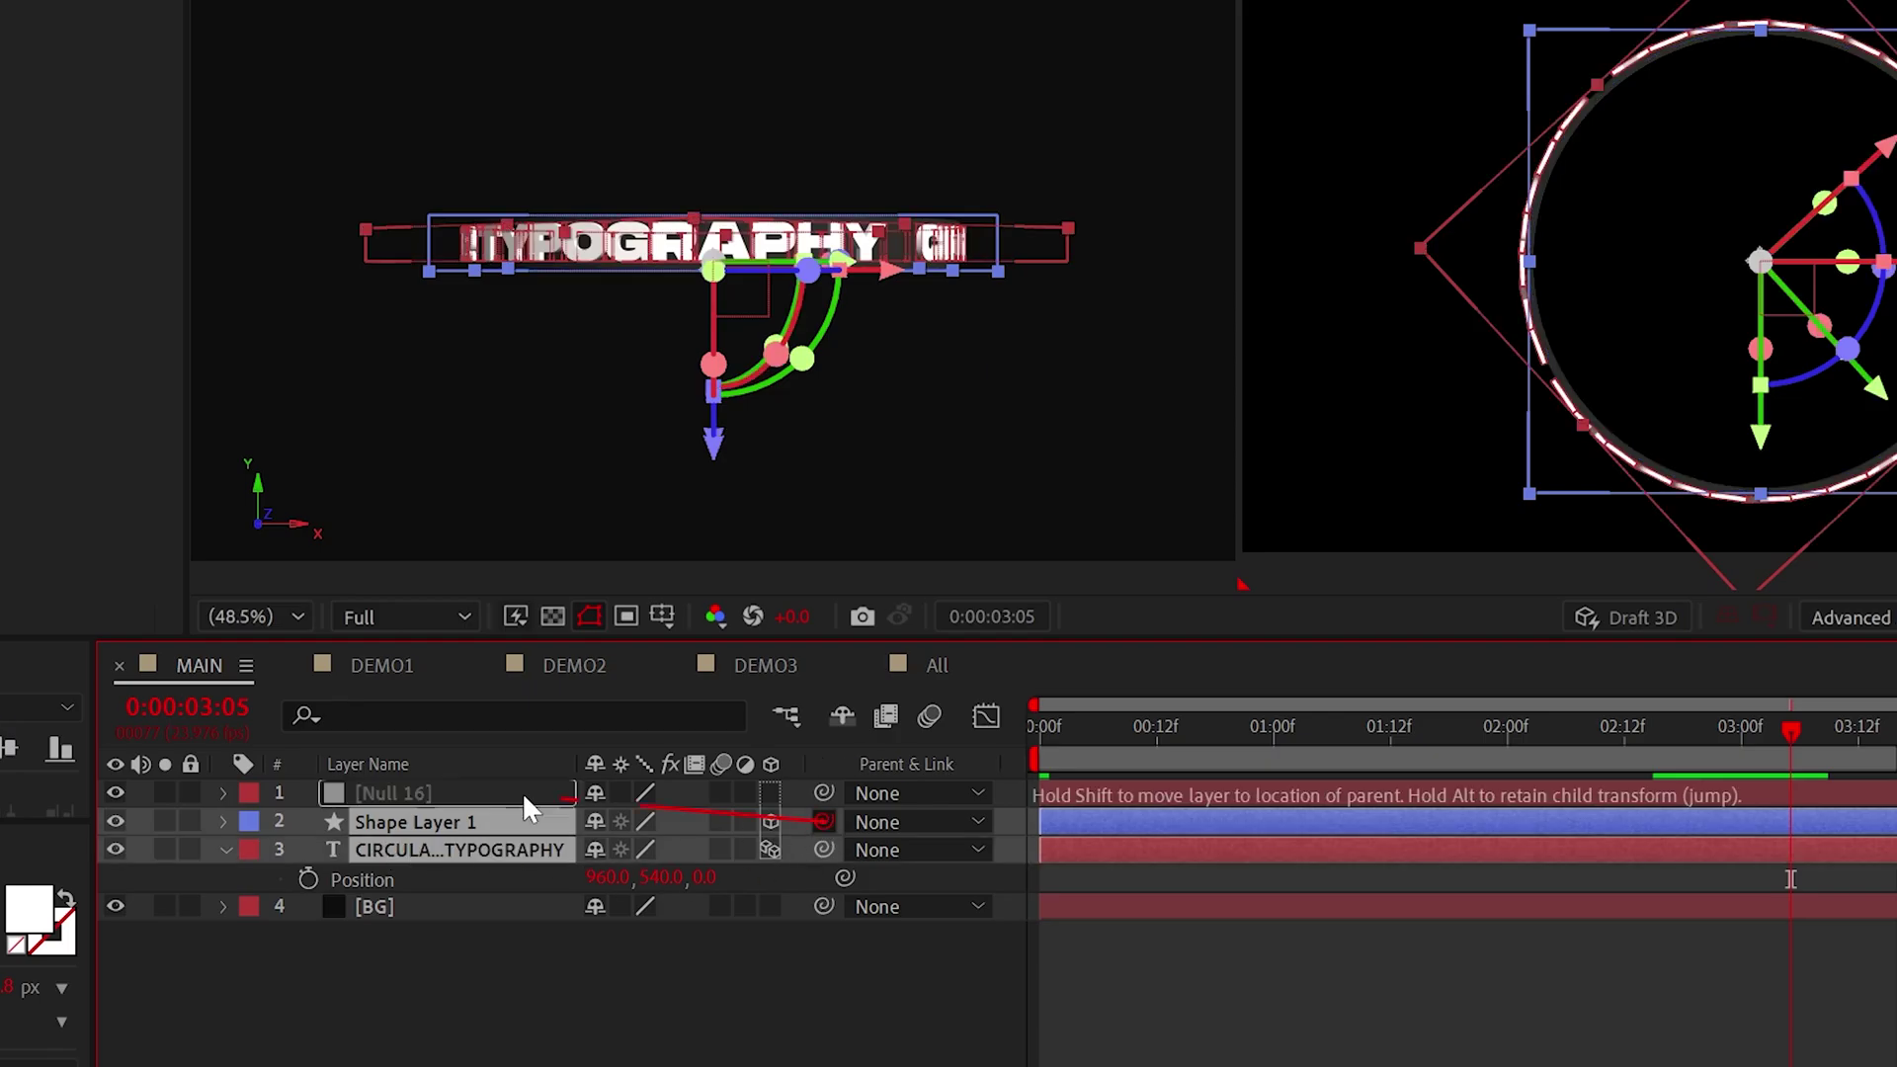
{"action": "left_click", "coordinate": [770, 793]}
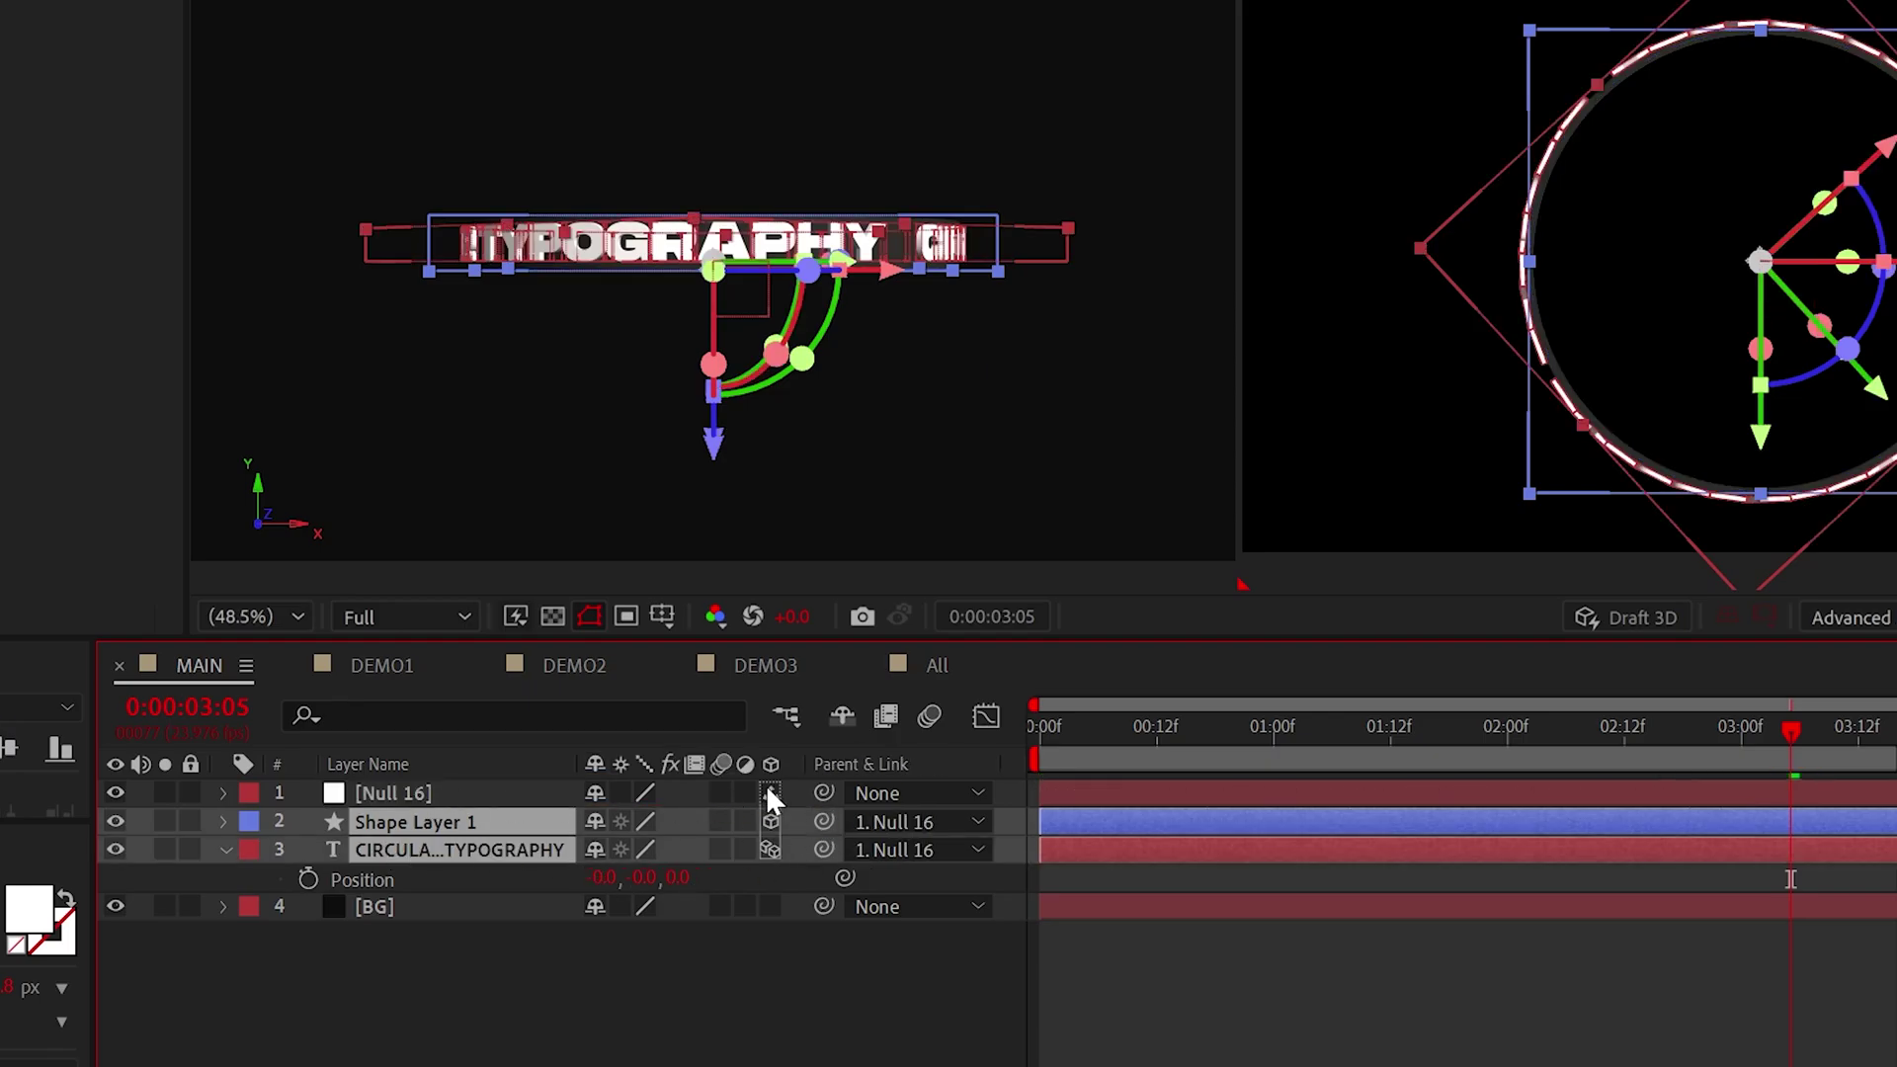
{"action": "left_click", "coordinate": [393, 793]}
{"action": "key", "text": "r"}
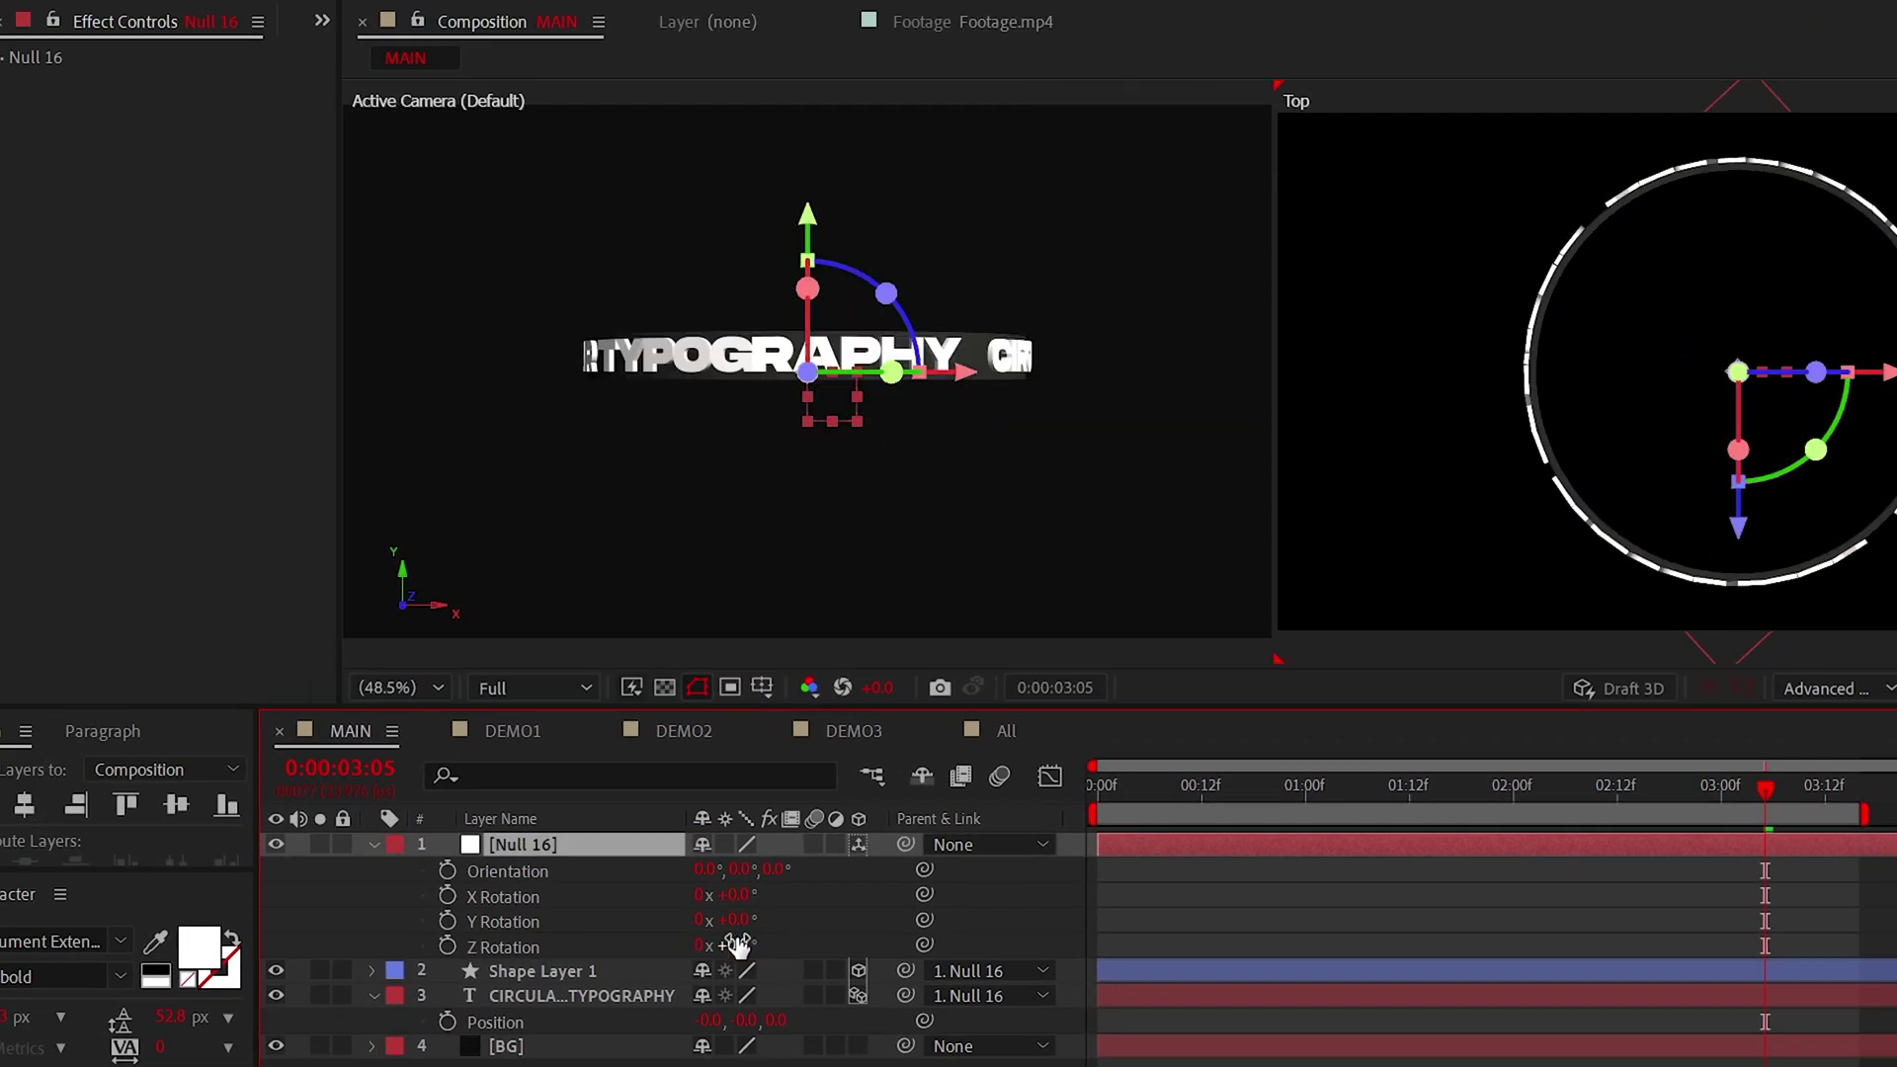
{"action": "left_click_drag", "start_coordinate": [732, 895], "coordinate": [745, 897]}
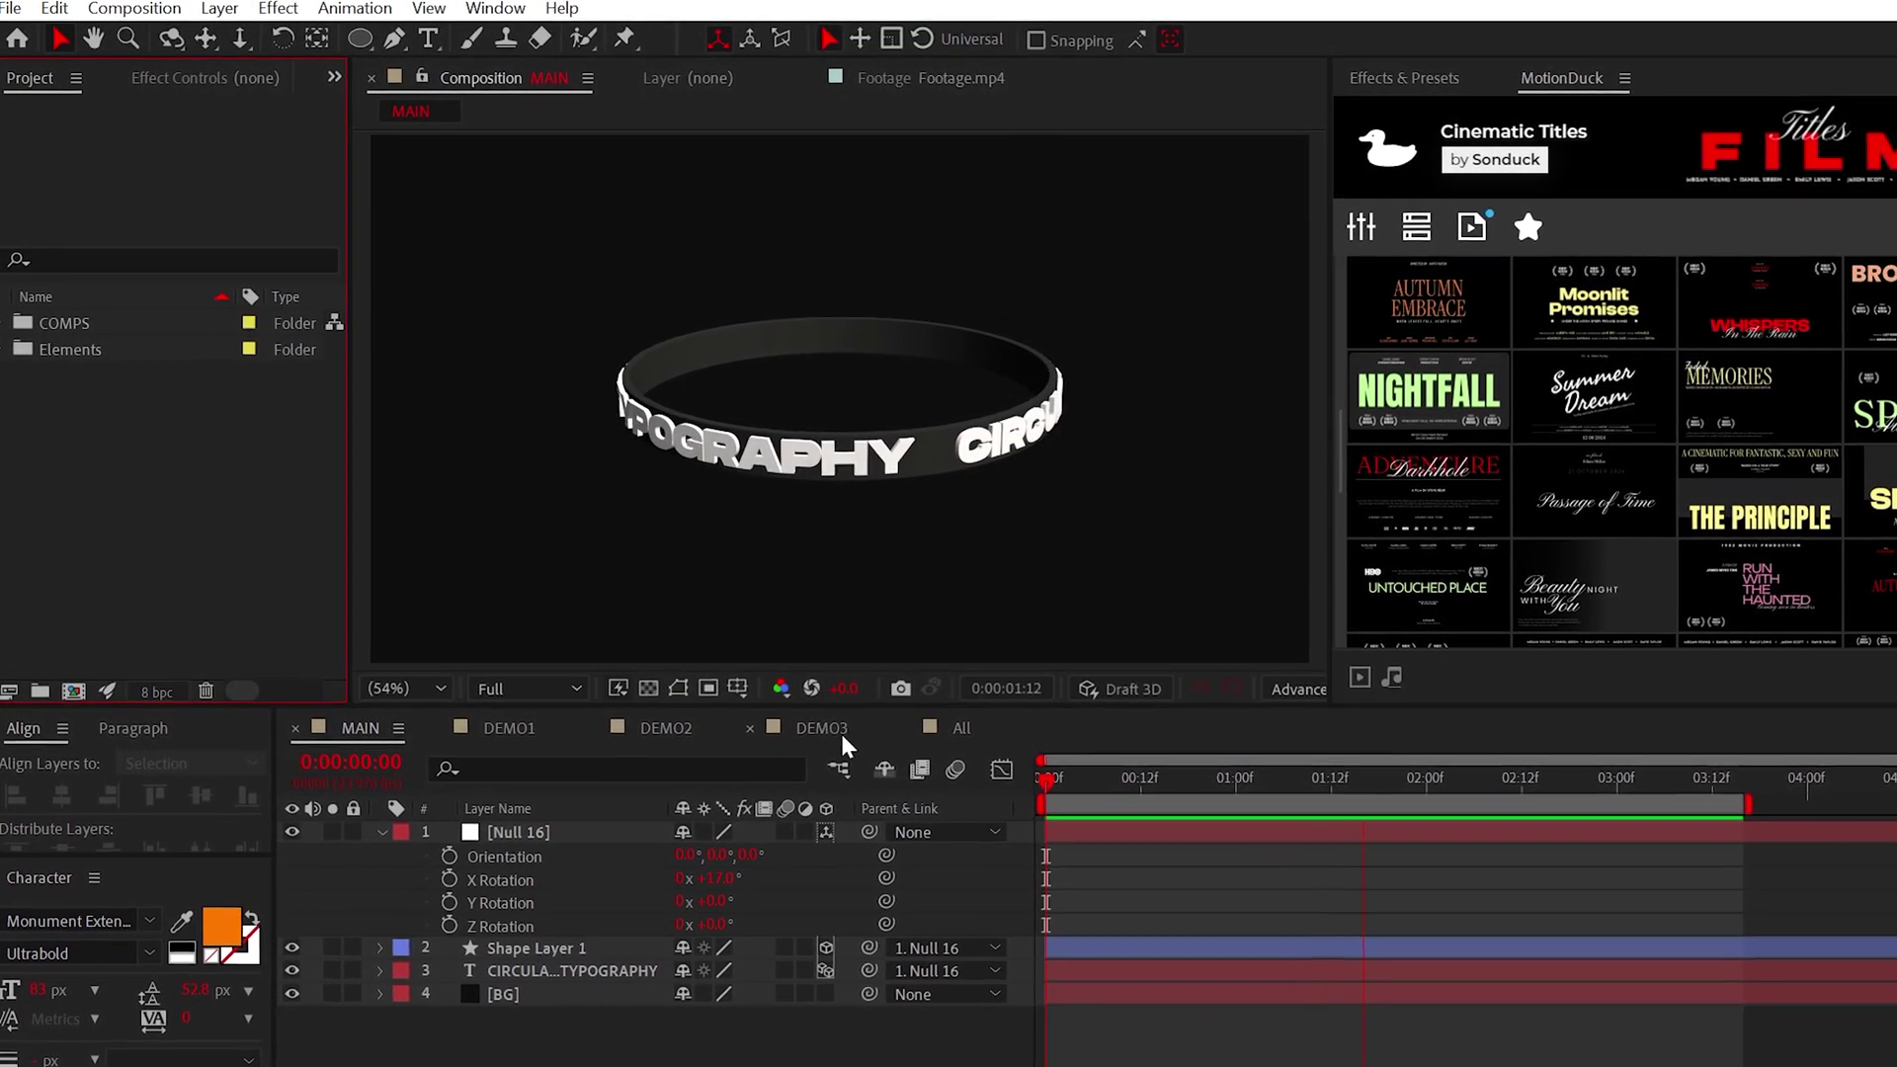
In MAIN, duplicate the band, text and null layers.
{"action": "left_click", "coordinate": [835, 732]}
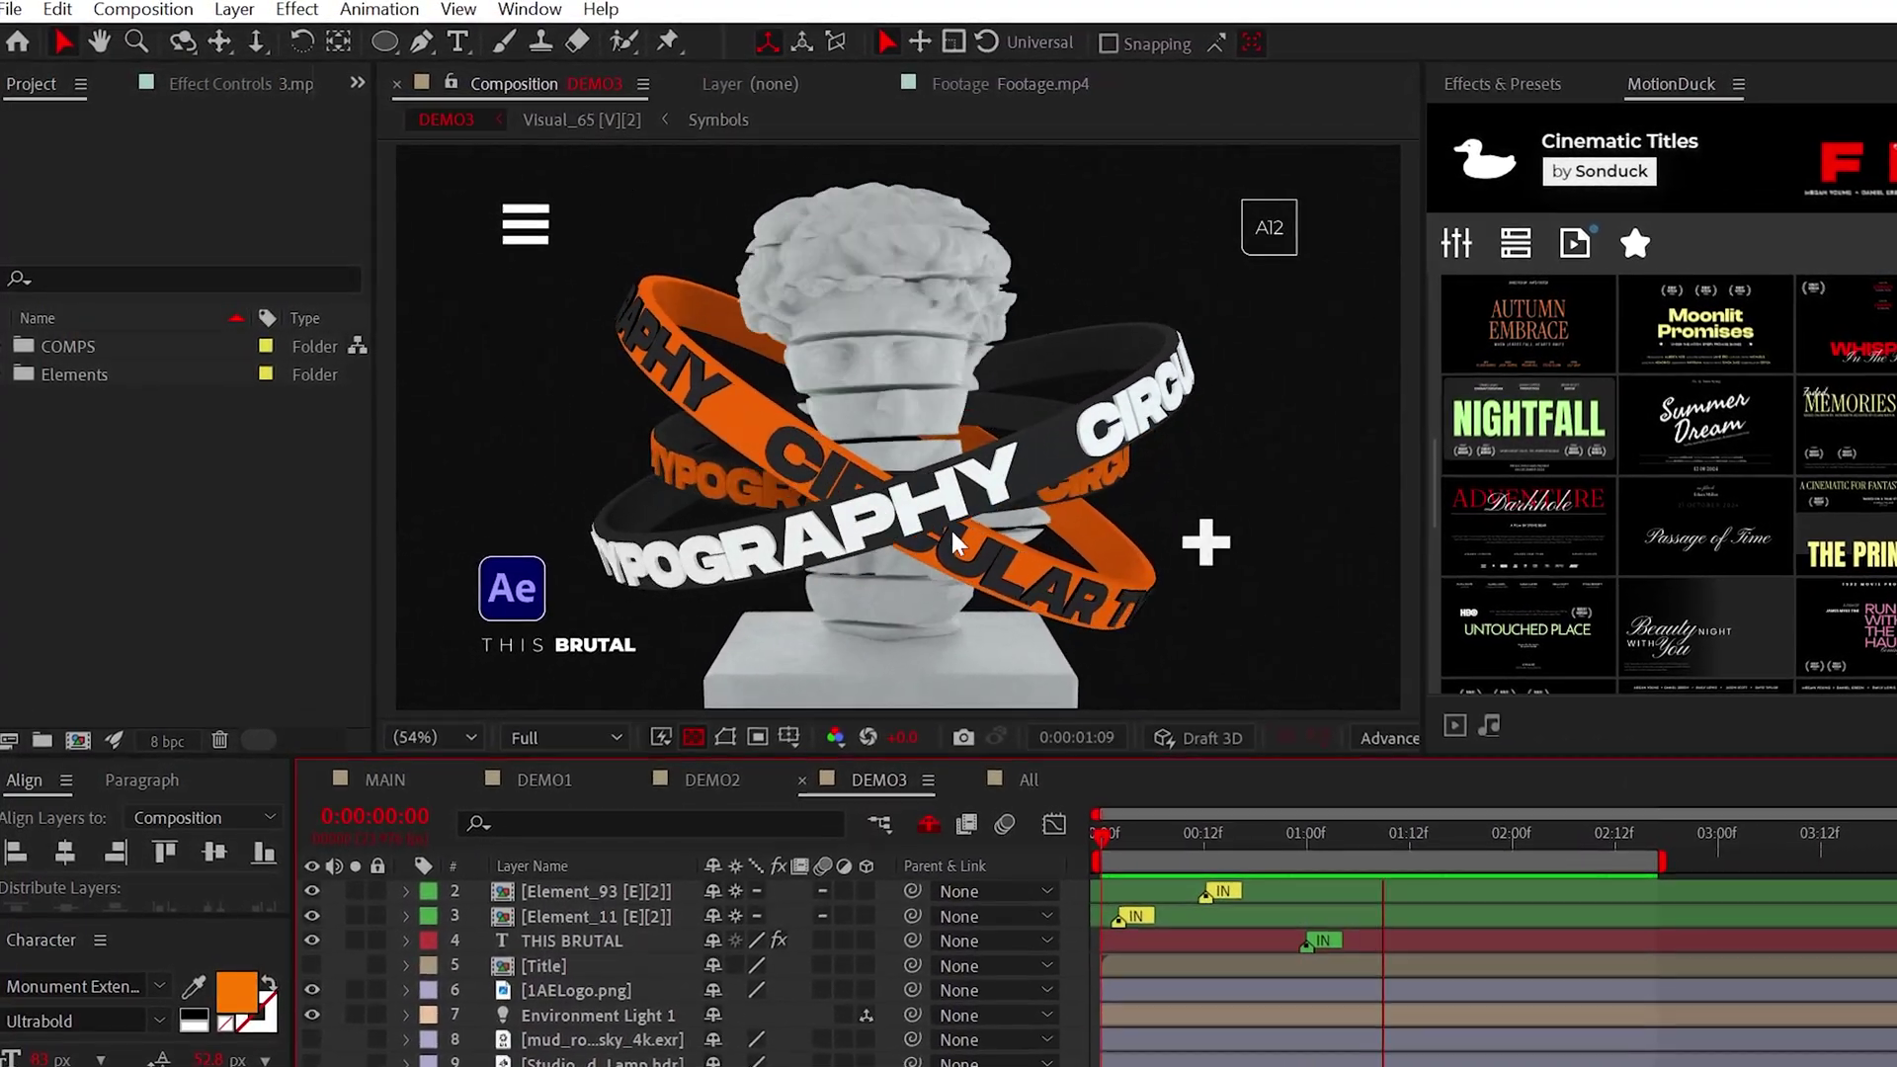
{"action": "left_click", "coordinate": [386, 780]}
{"action": "left_click", "coordinate": [553, 891], "text": "shift"}
{"action": "left_click", "coordinate": [58, 9]}
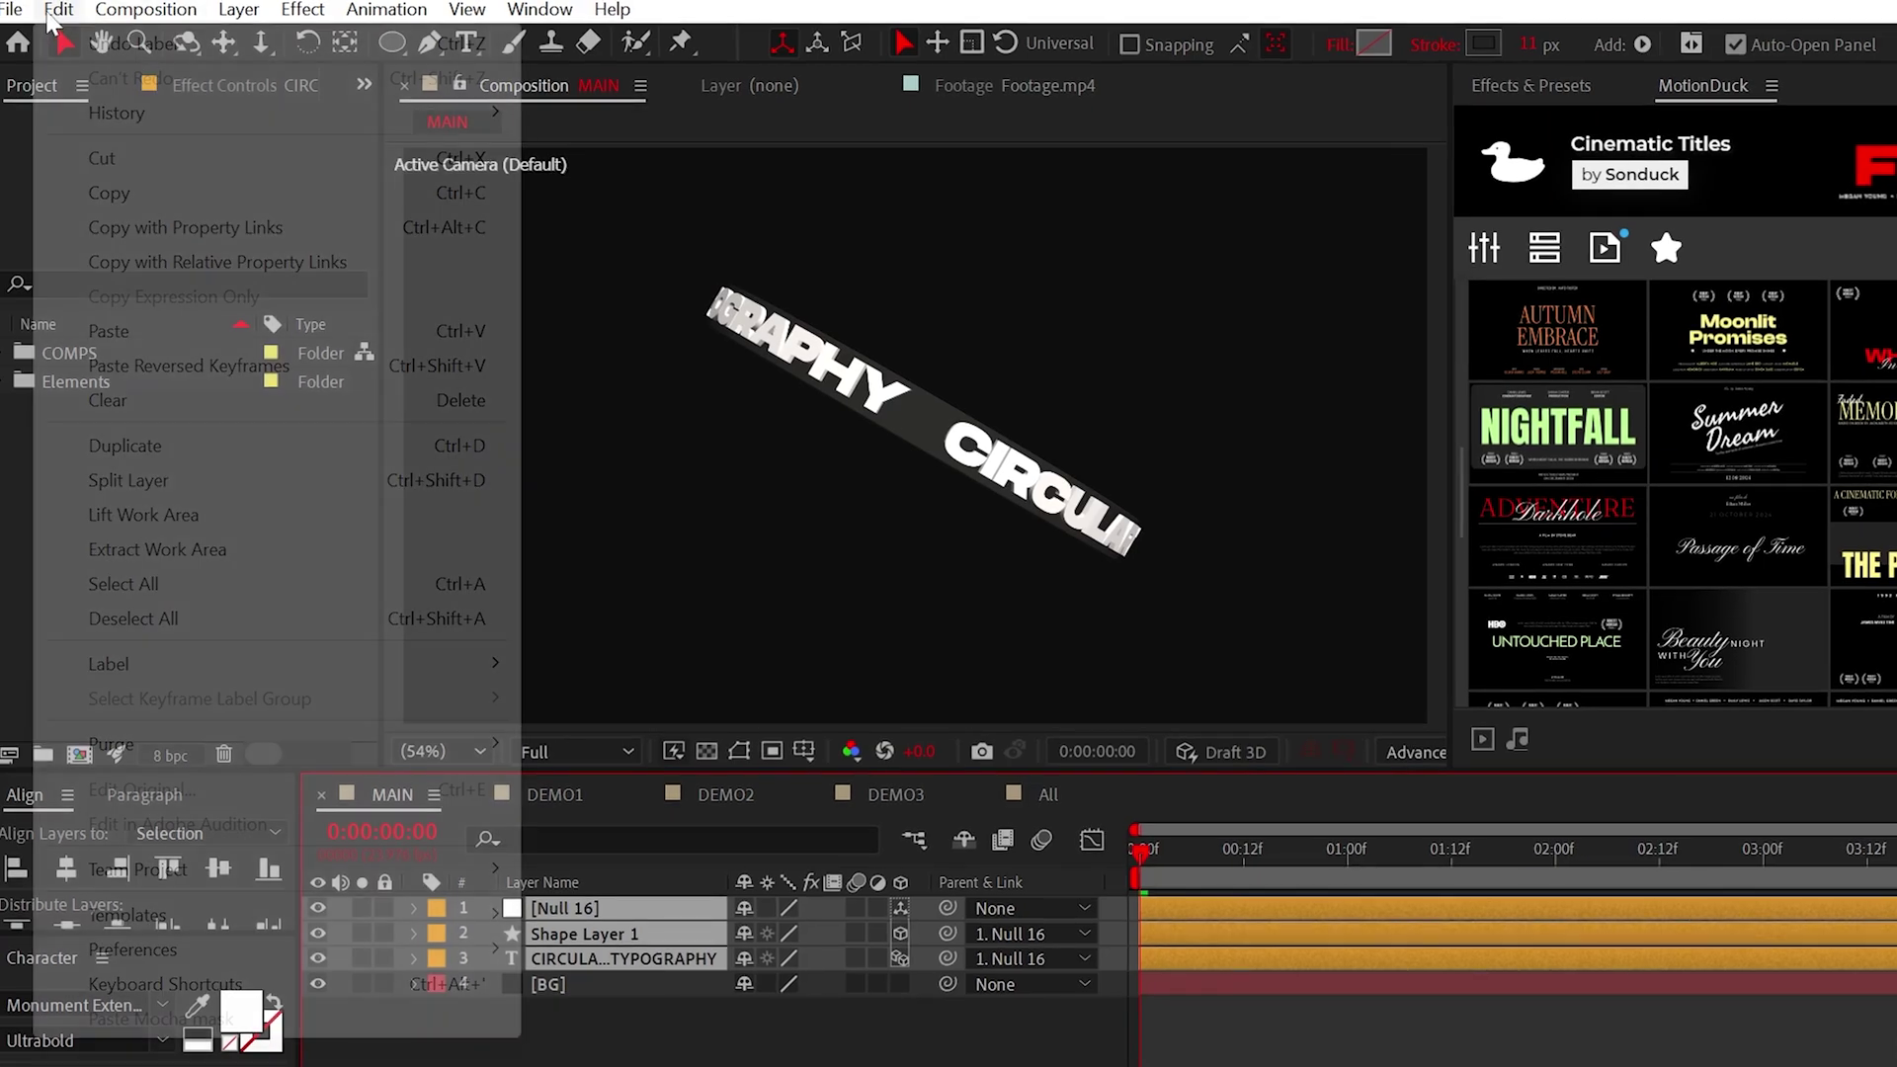
{"action": "left_click", "coordinate": [109, 444]}
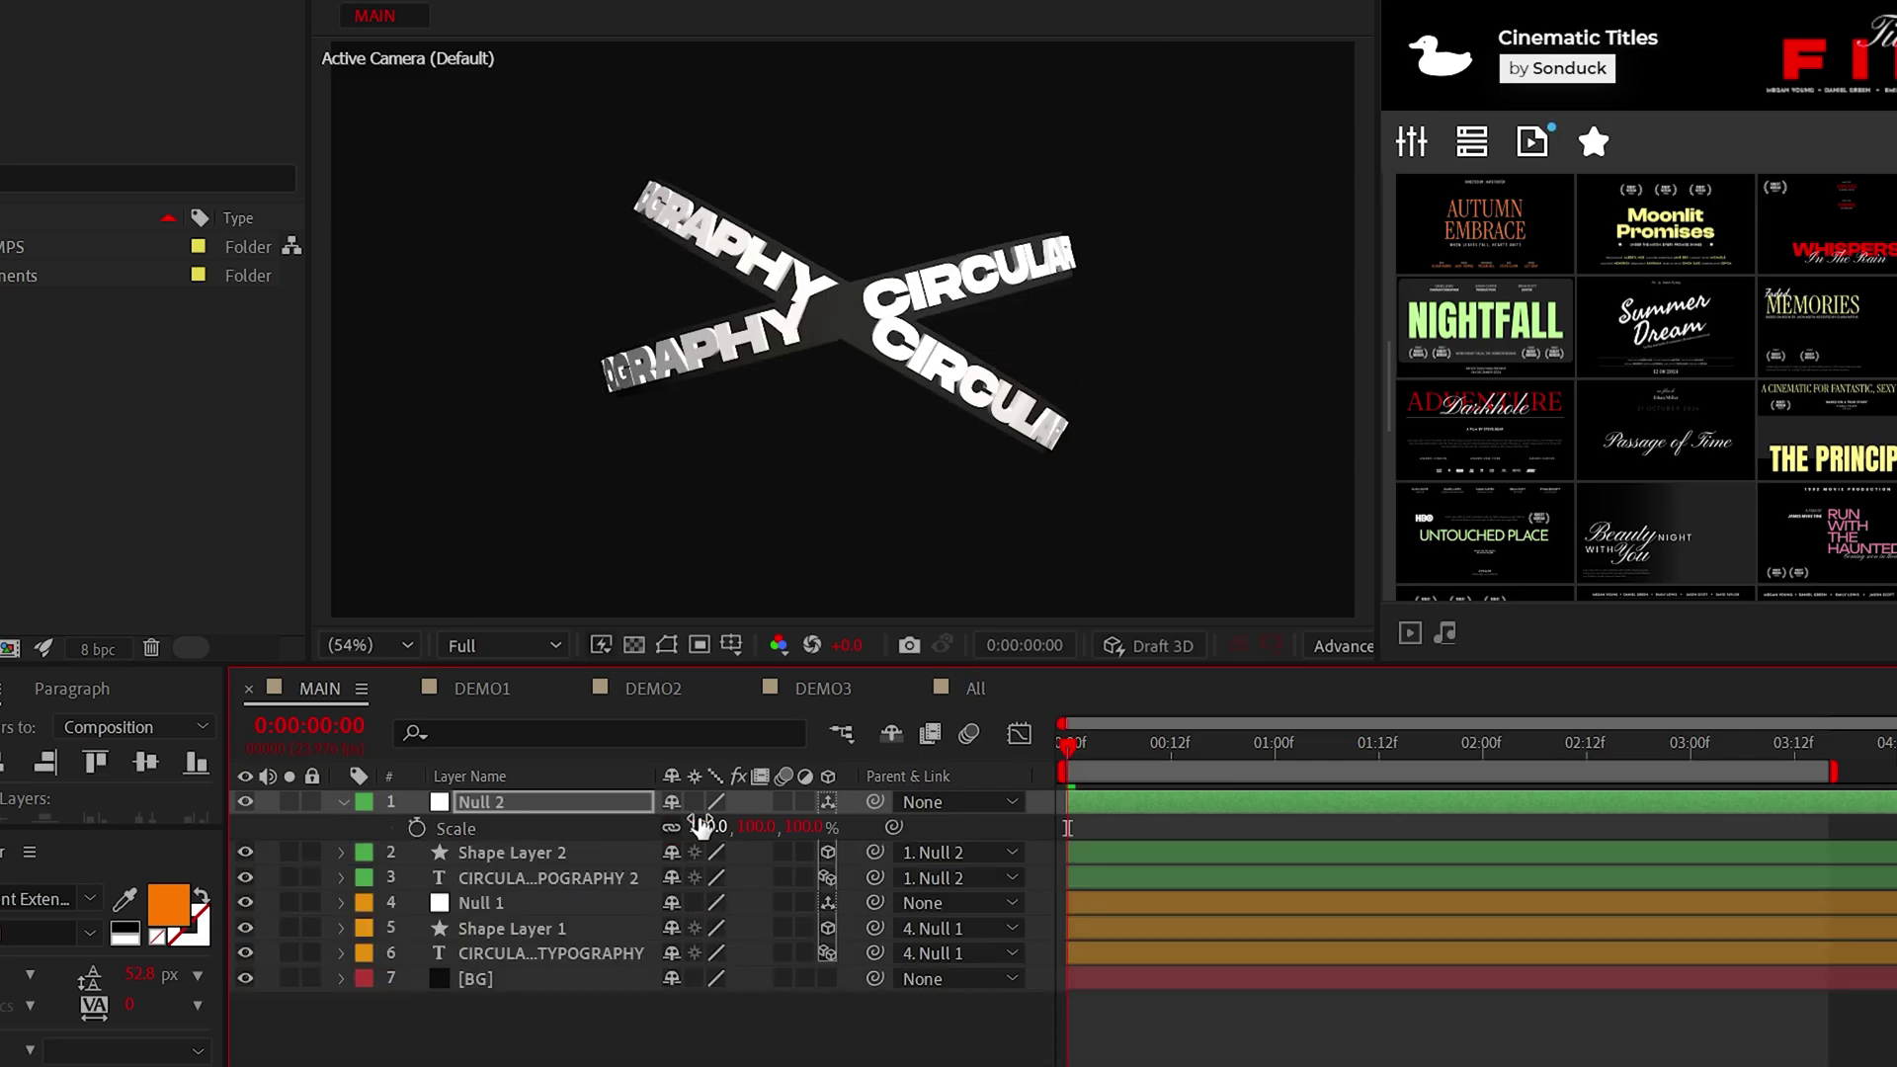
Colour the duplicate's text fill and band stroke orange FF7A00.
{"action": "left_click", "coordinate": [168, 904]}
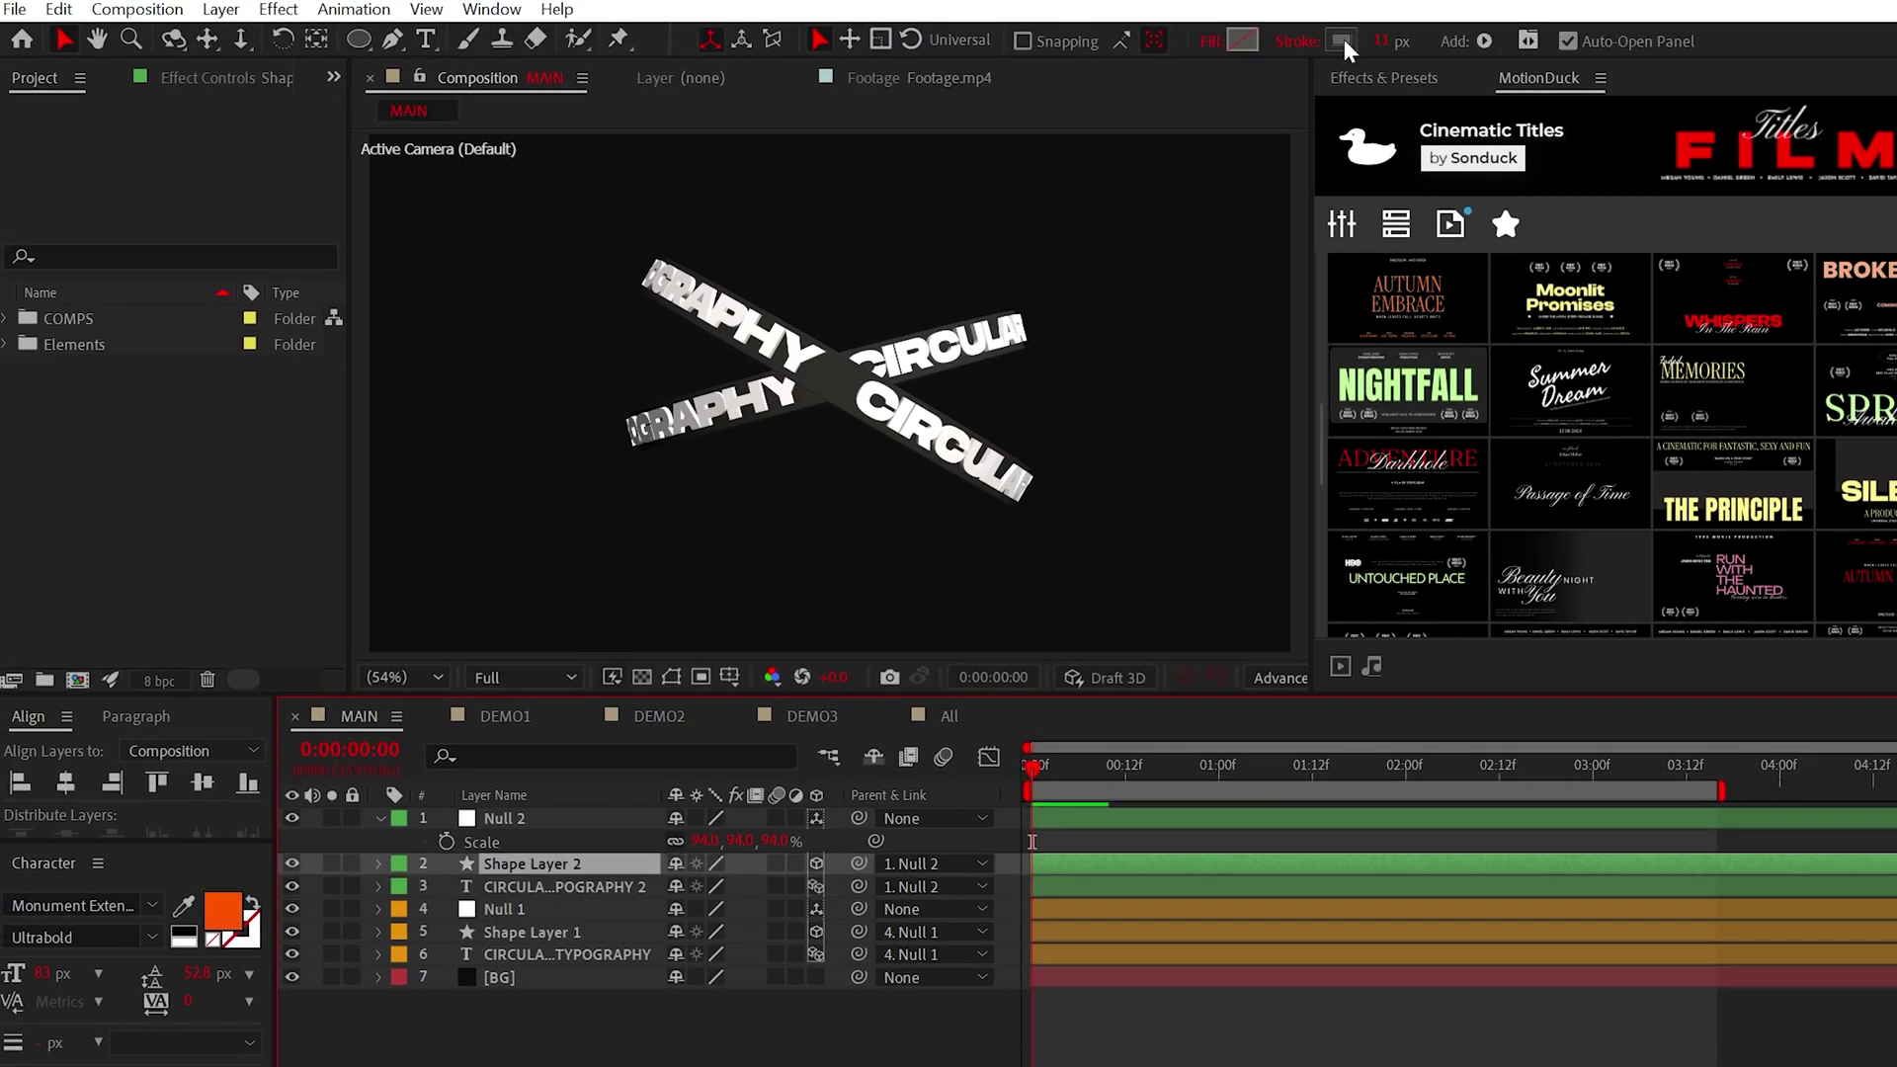
{"action": "left_click", "coordinate": [1340, 40]}
{"action": "type", "text": "FF7A00"}
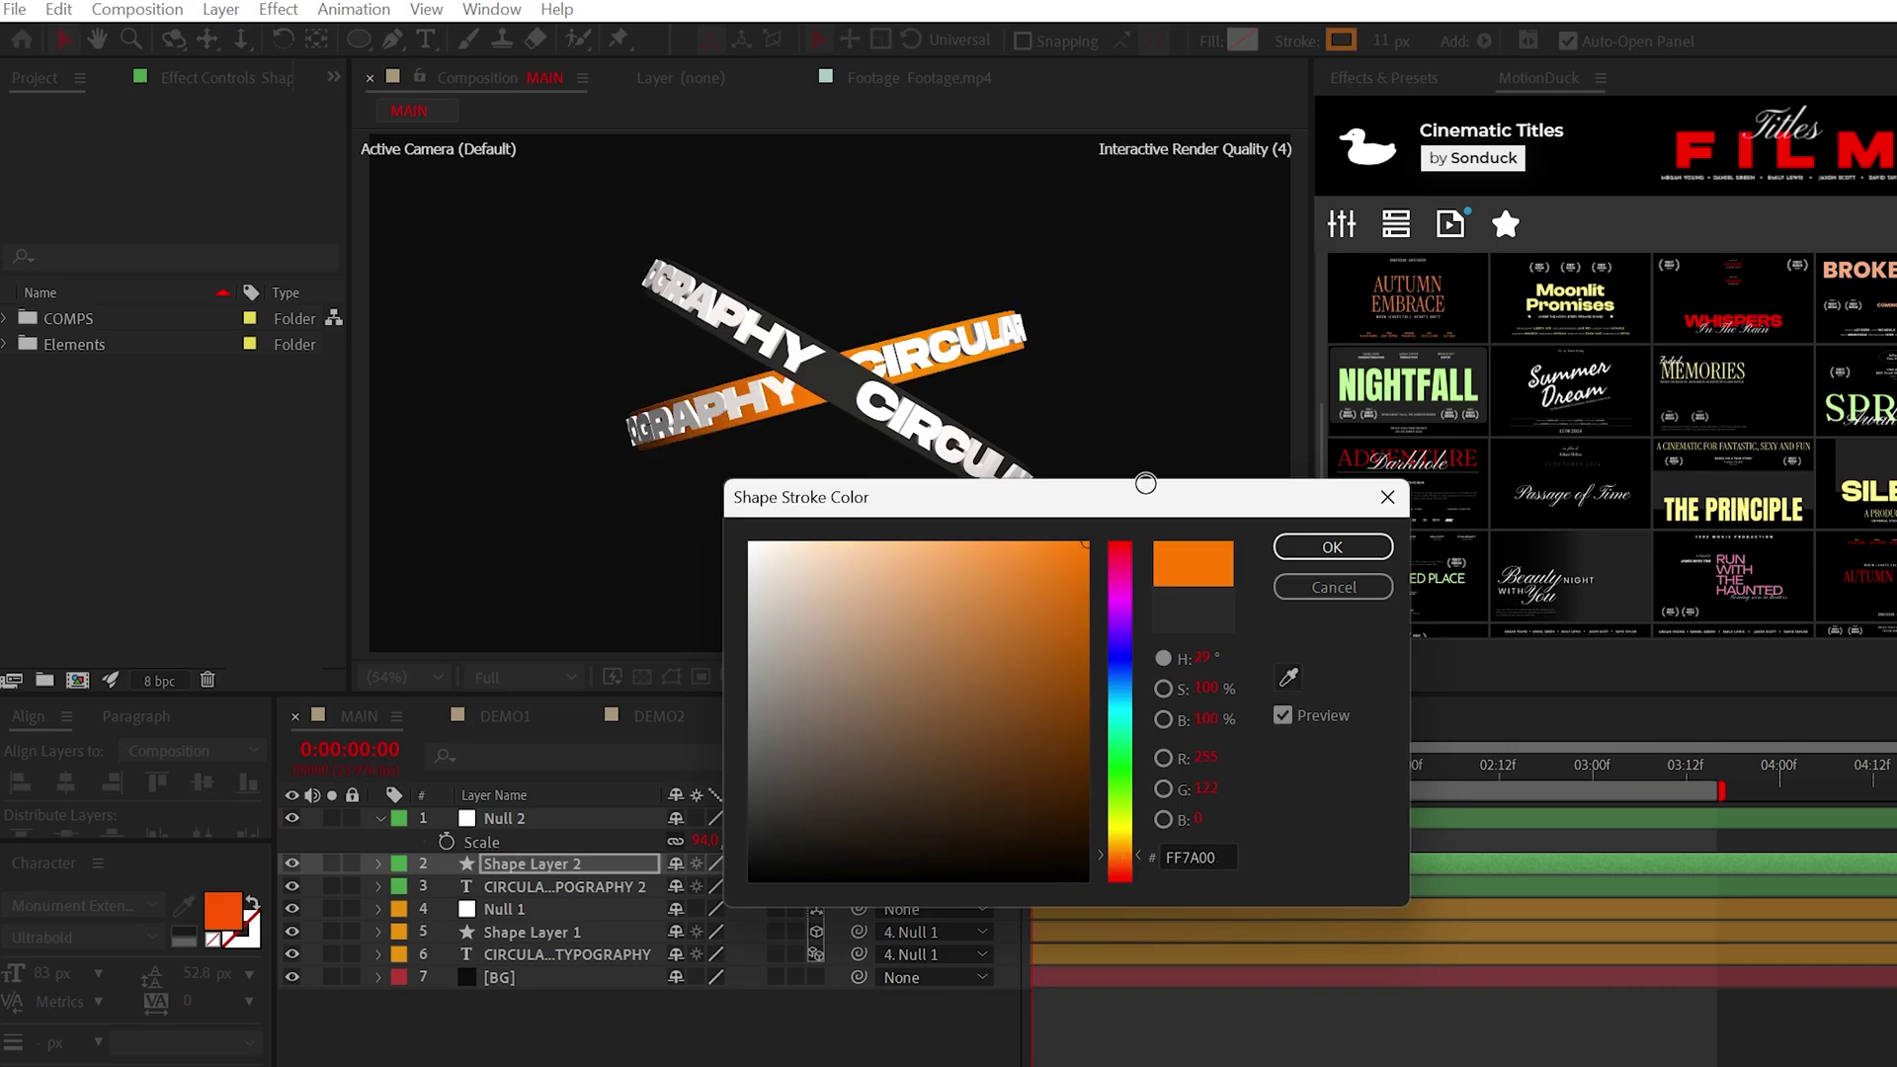
{"action": "key", "text": "Return"}
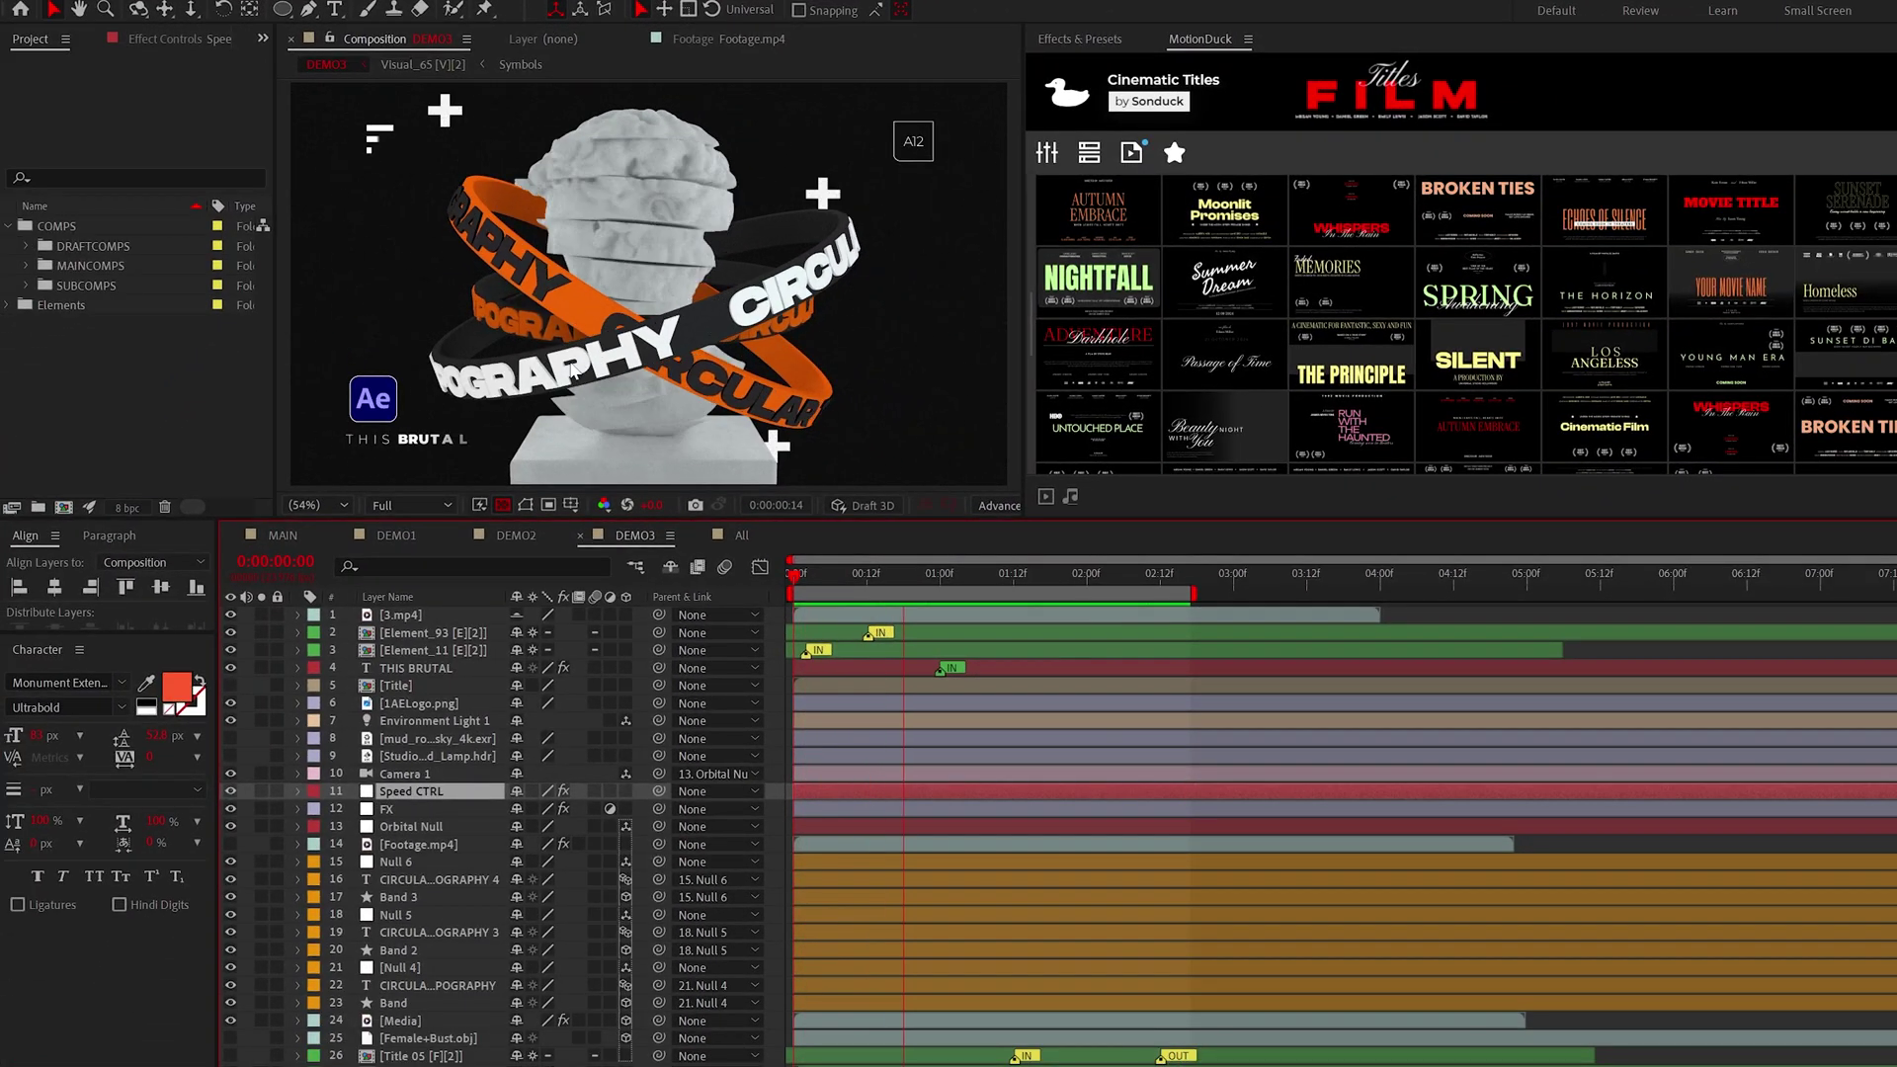
Hide the Media footage layer in DEMO3 and add Female+Bust.obj to the MAIN comp.
{"action": "left_click", "coordinate": [230, 1020]}
{"action": "left_click", "coordinate": [230, 1020]}
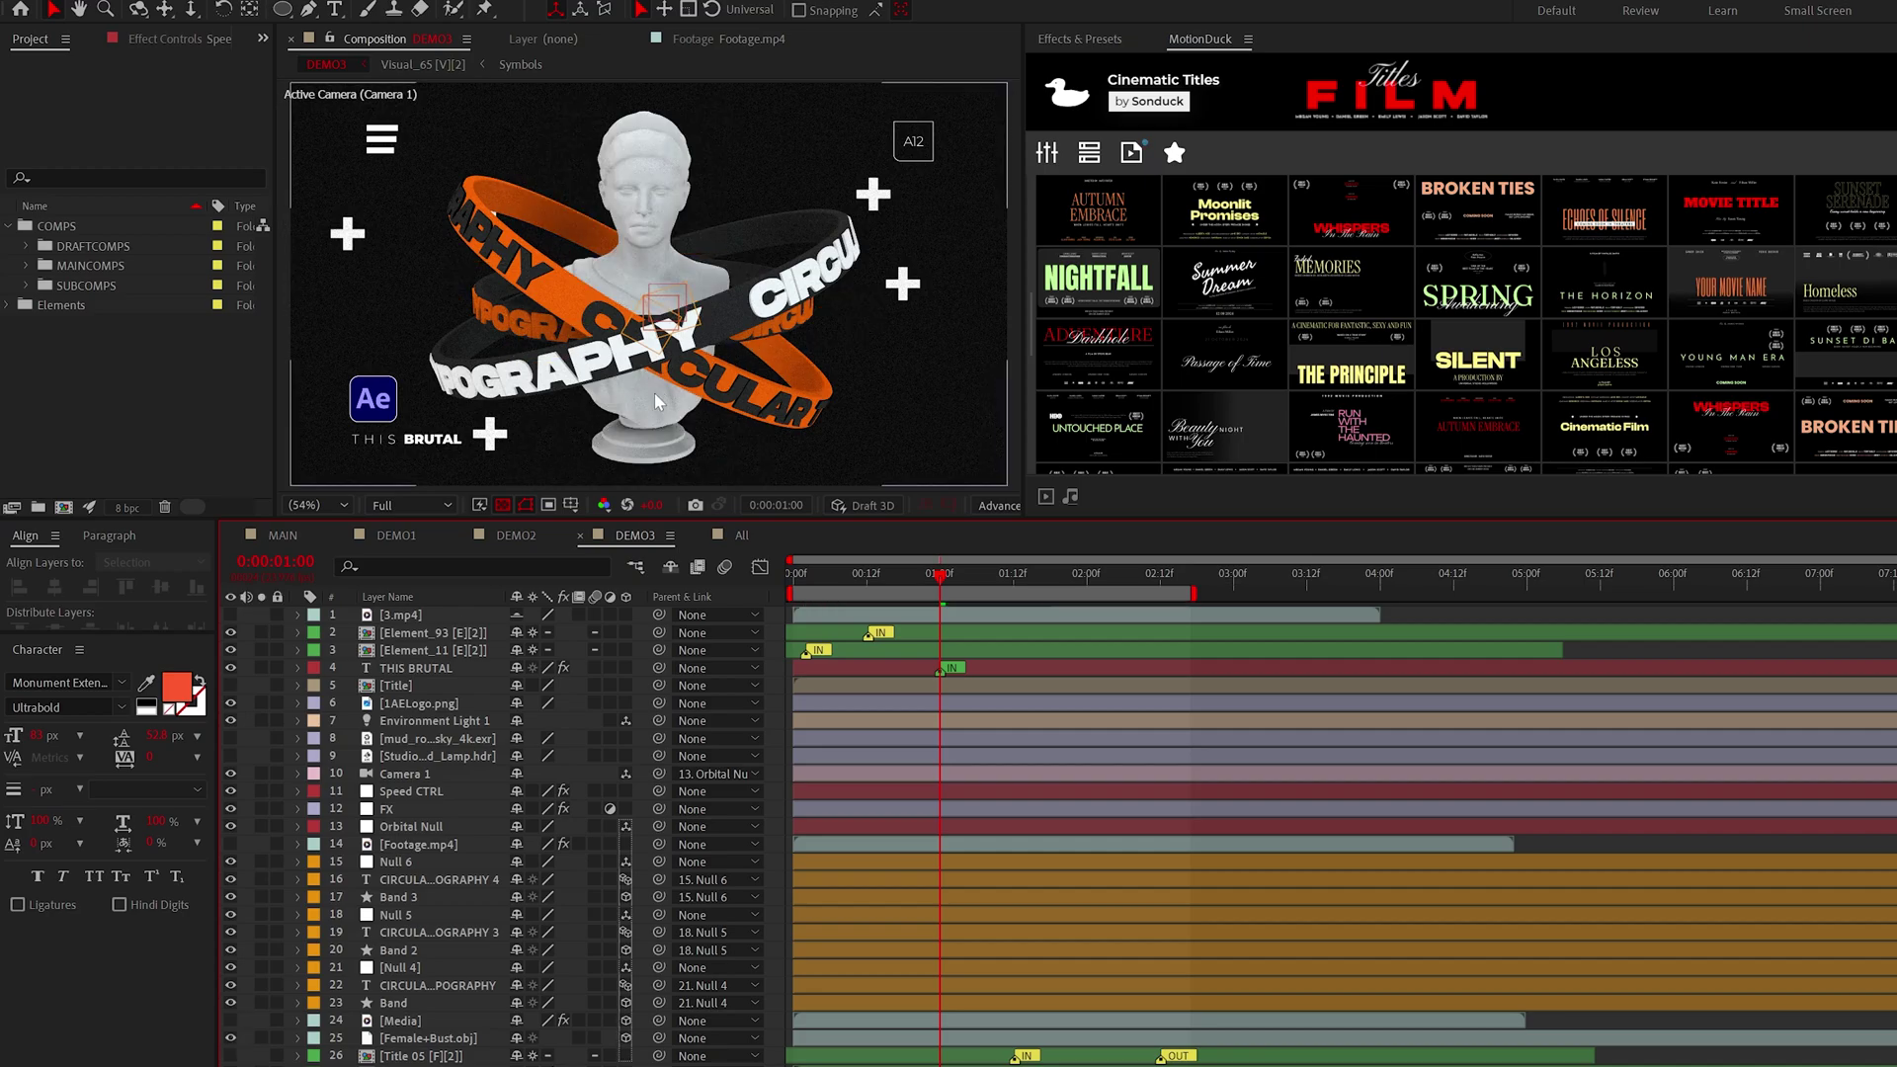
{"action": "left_click_drag", "start_coordinate": [140, 363], "coordinate": [428, 605]}
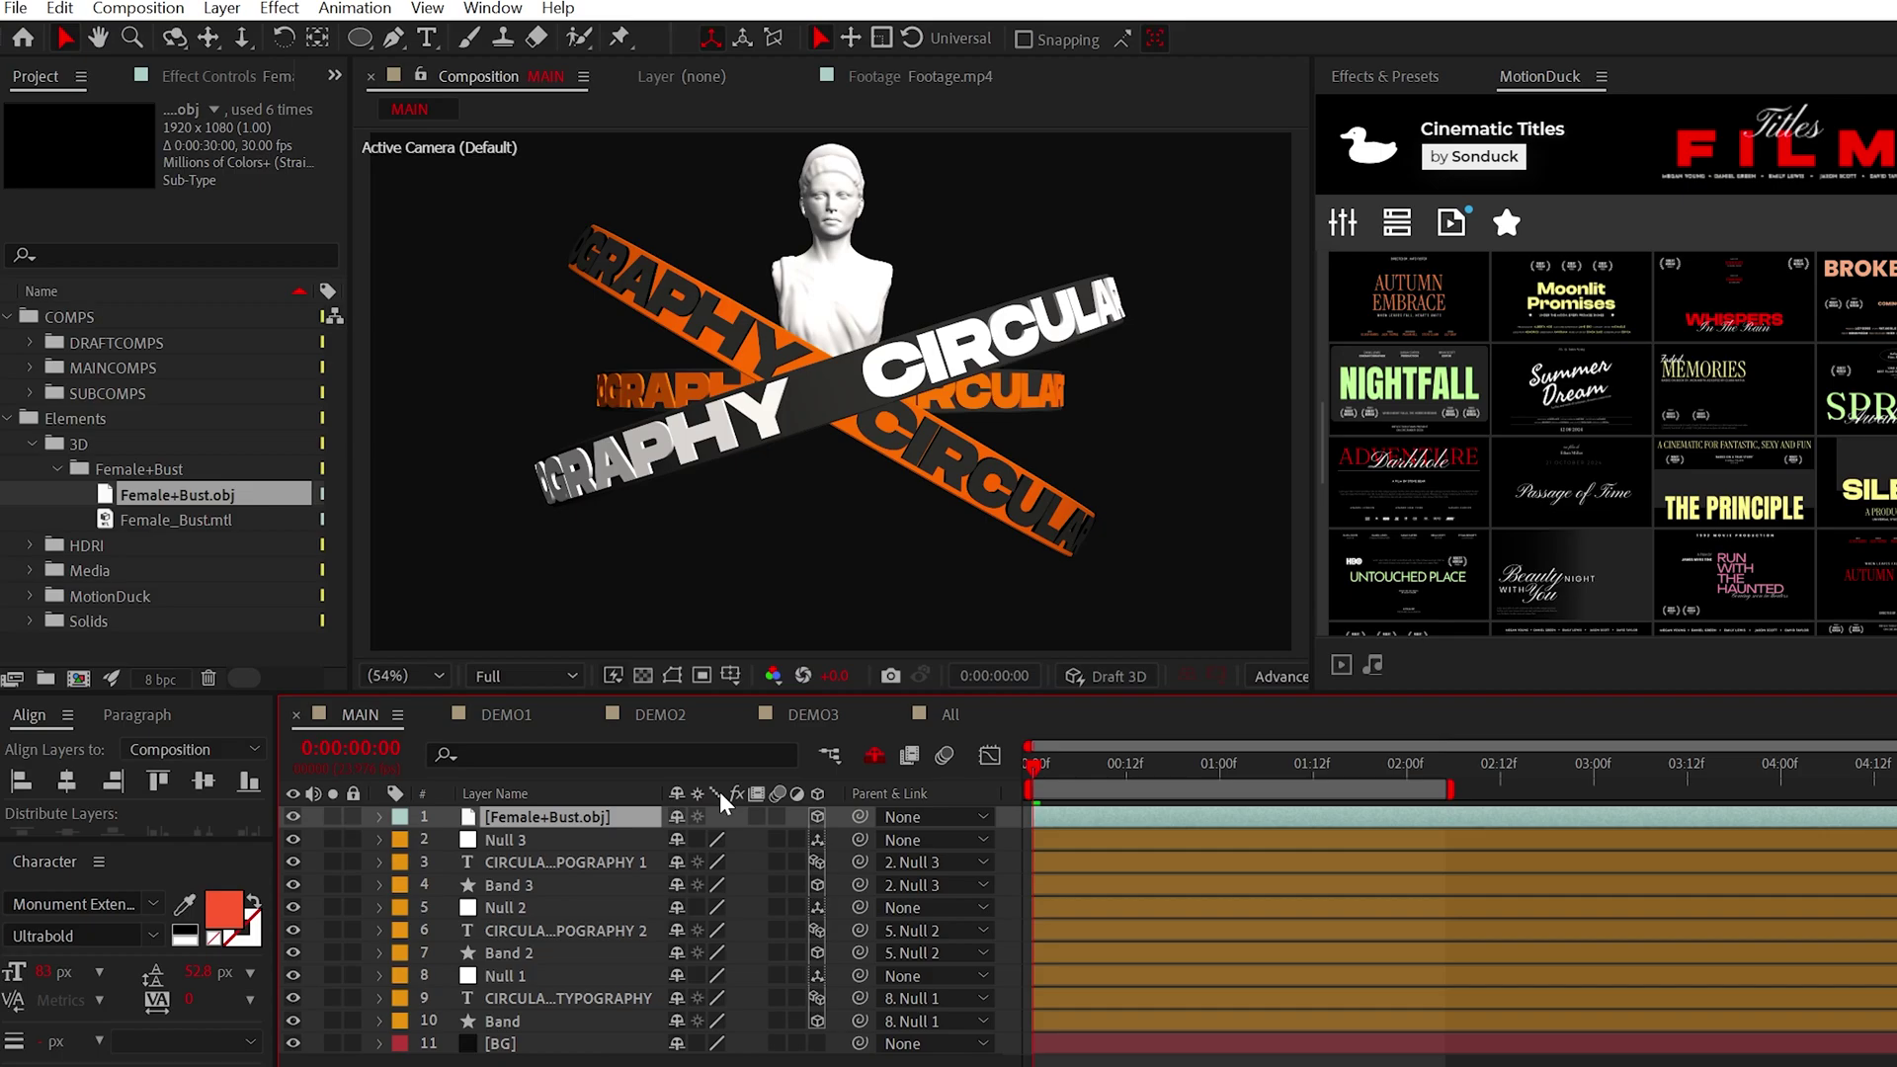
Enlarge the bust's Scale to about 186% and preview the animation.
{"action": "key", "text": "s"}
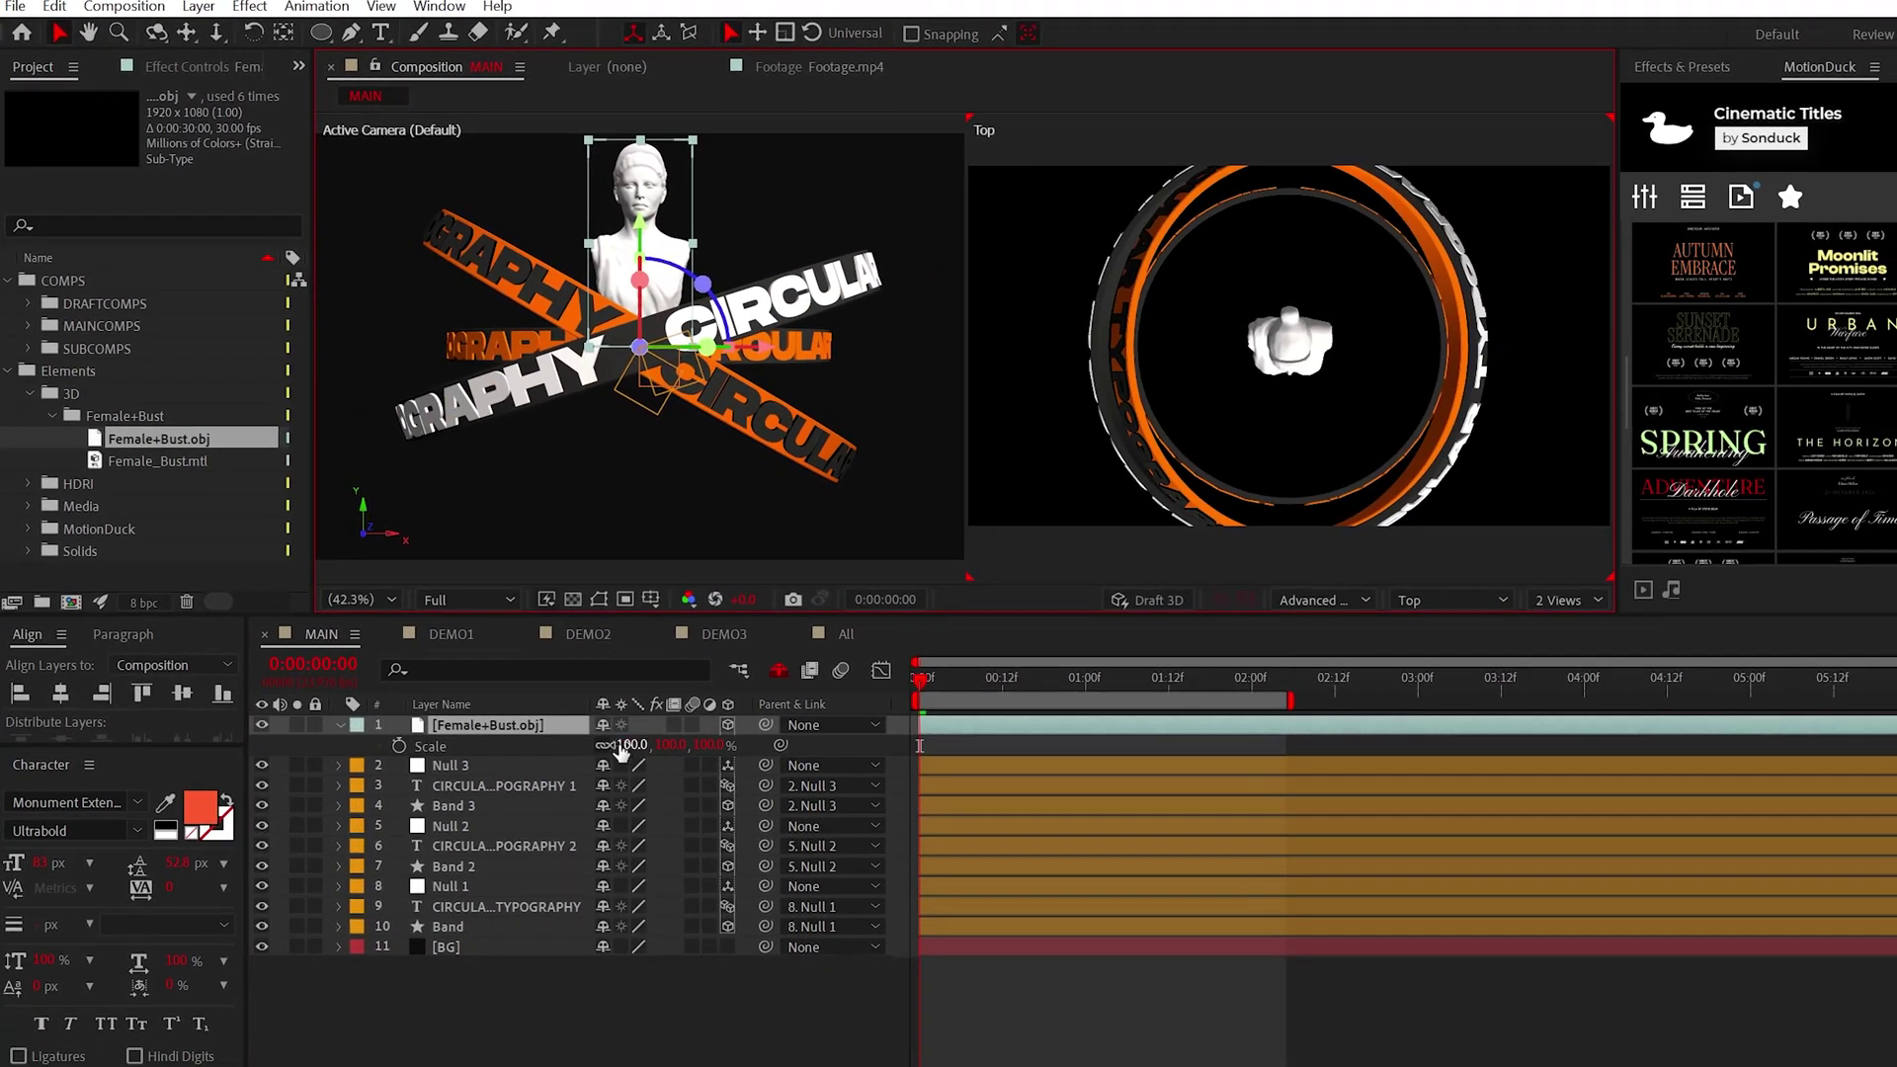
{"action": "left_click_drag", "start_coordinate": [710, 744], "coordinate": [731, 744]}
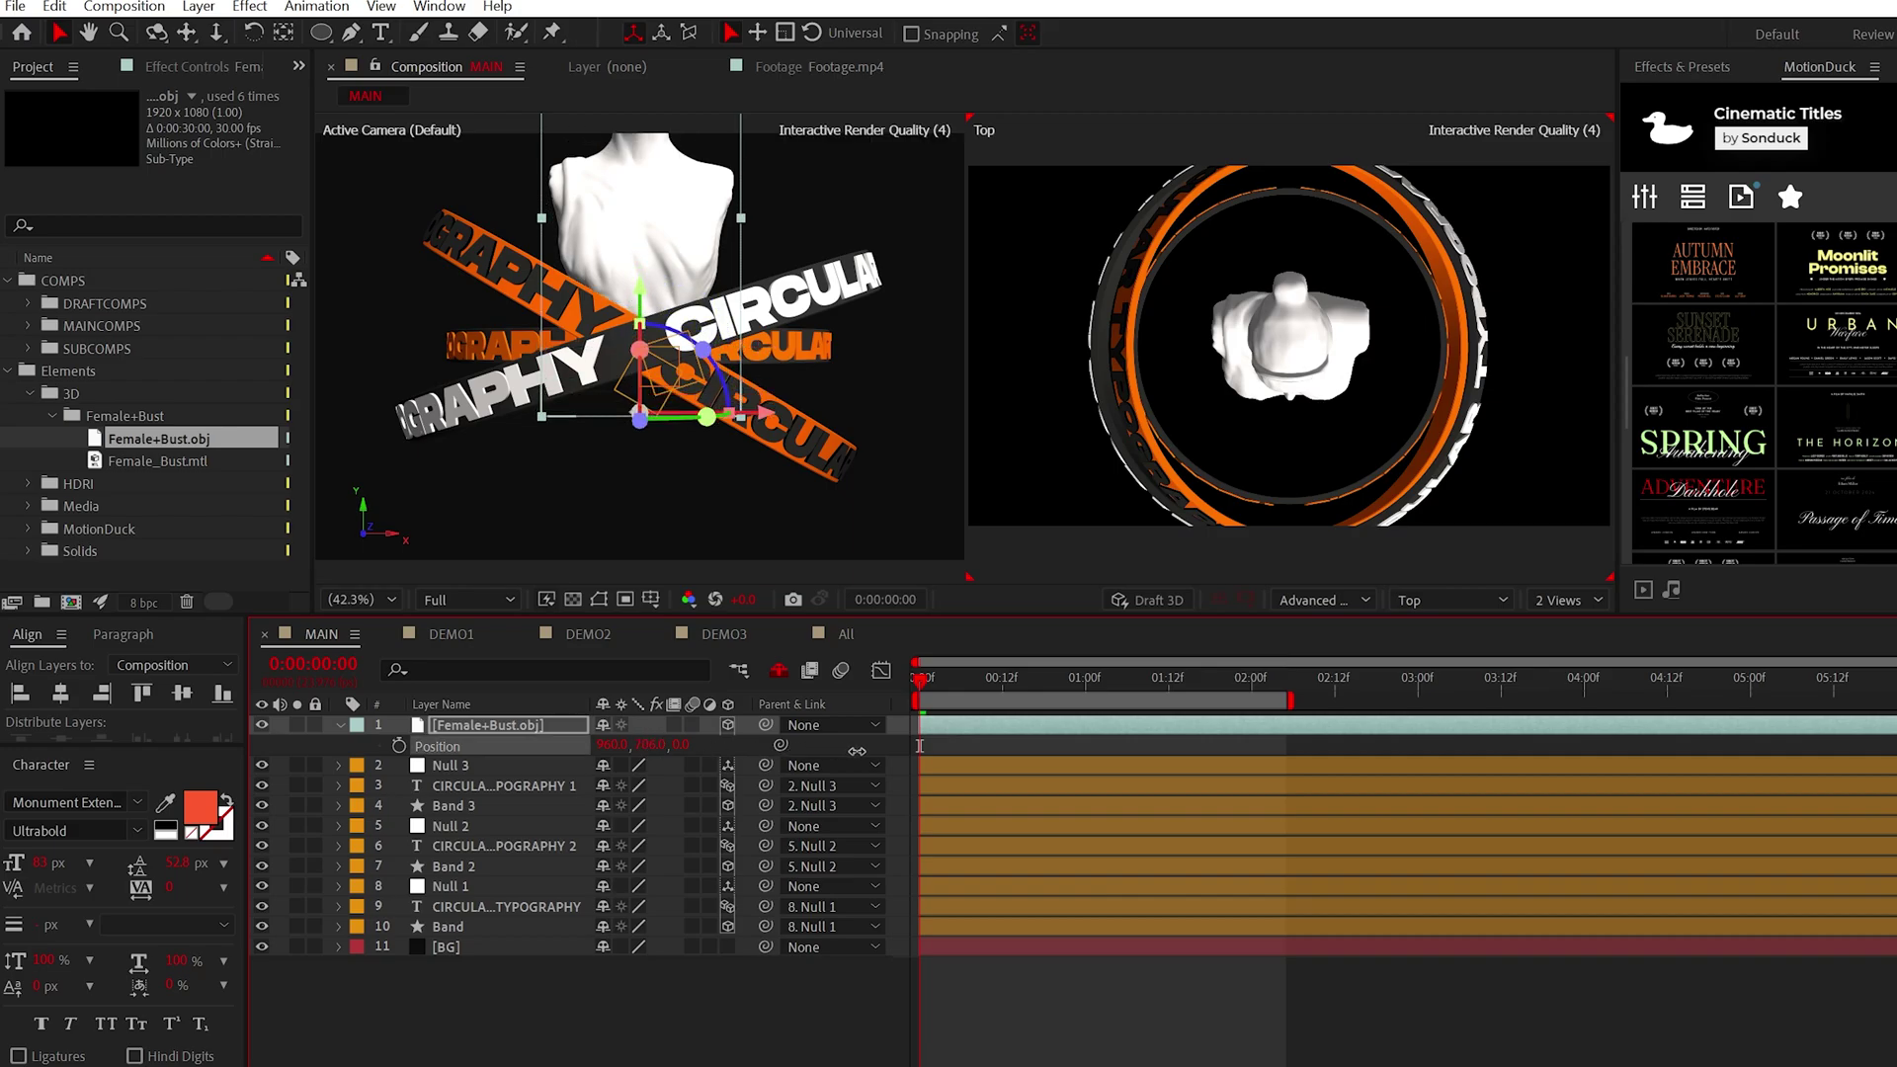
{"action": "key", "text": "space"}
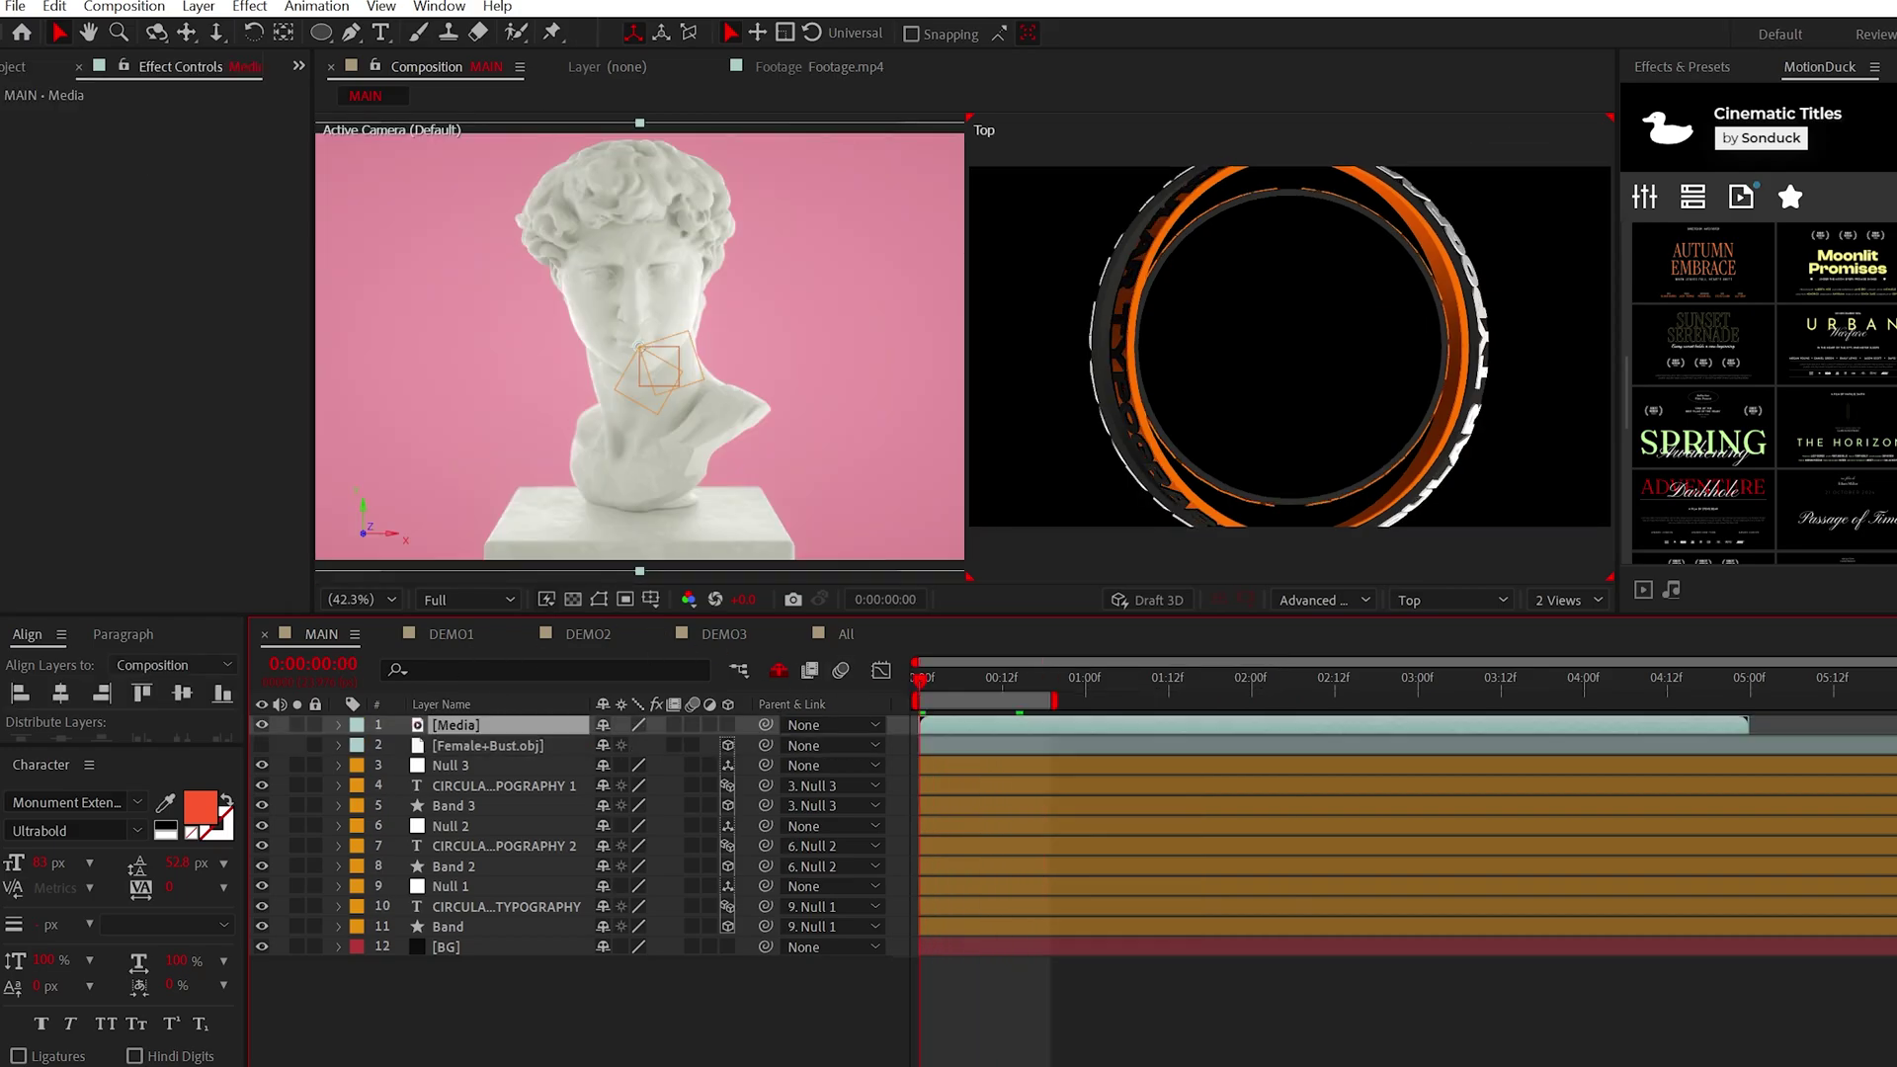
Key out the Media footage's pink backdrop with Keylight (1.2) and make the layer 3D.
{"action": "left_click", "coordinate": [249, 7]}
{"action": "mouse_move", "coordinate": [415, 465]}
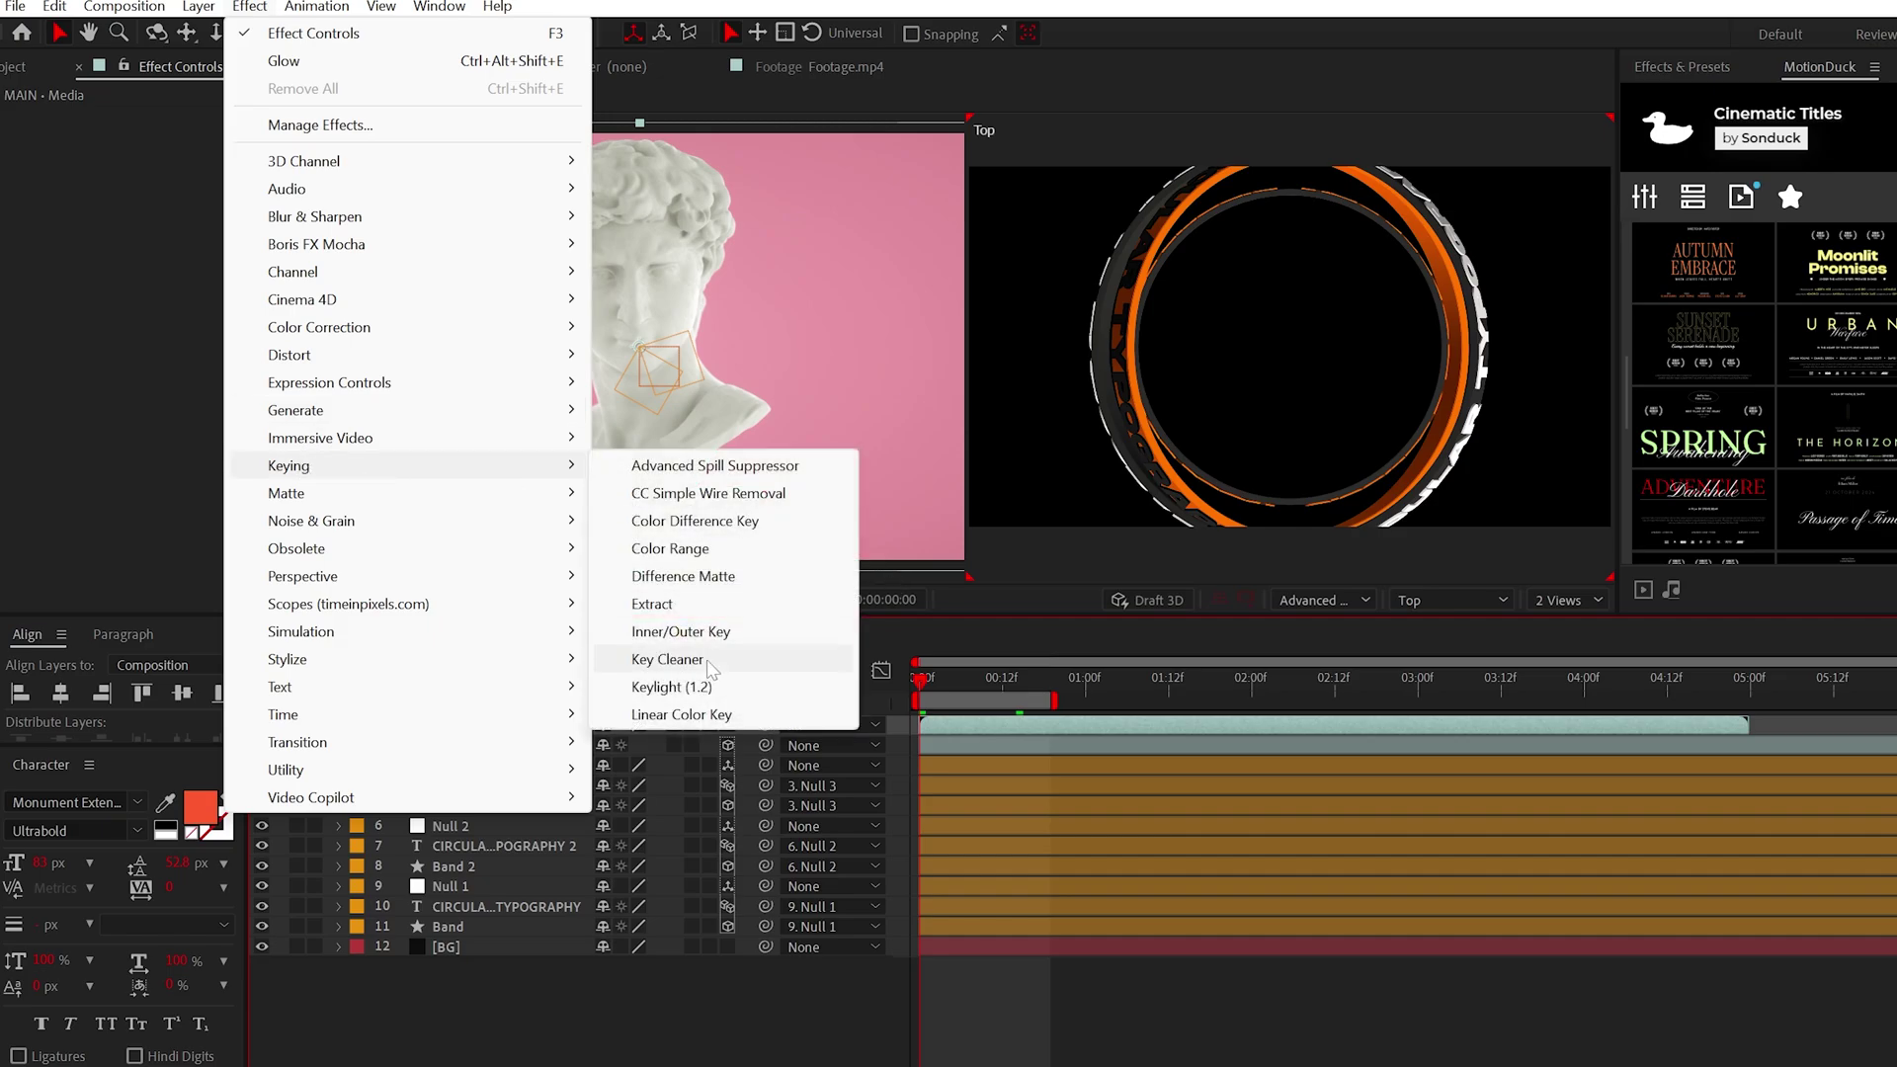
{"action": "left_click", "coordinate": [691, 687]}
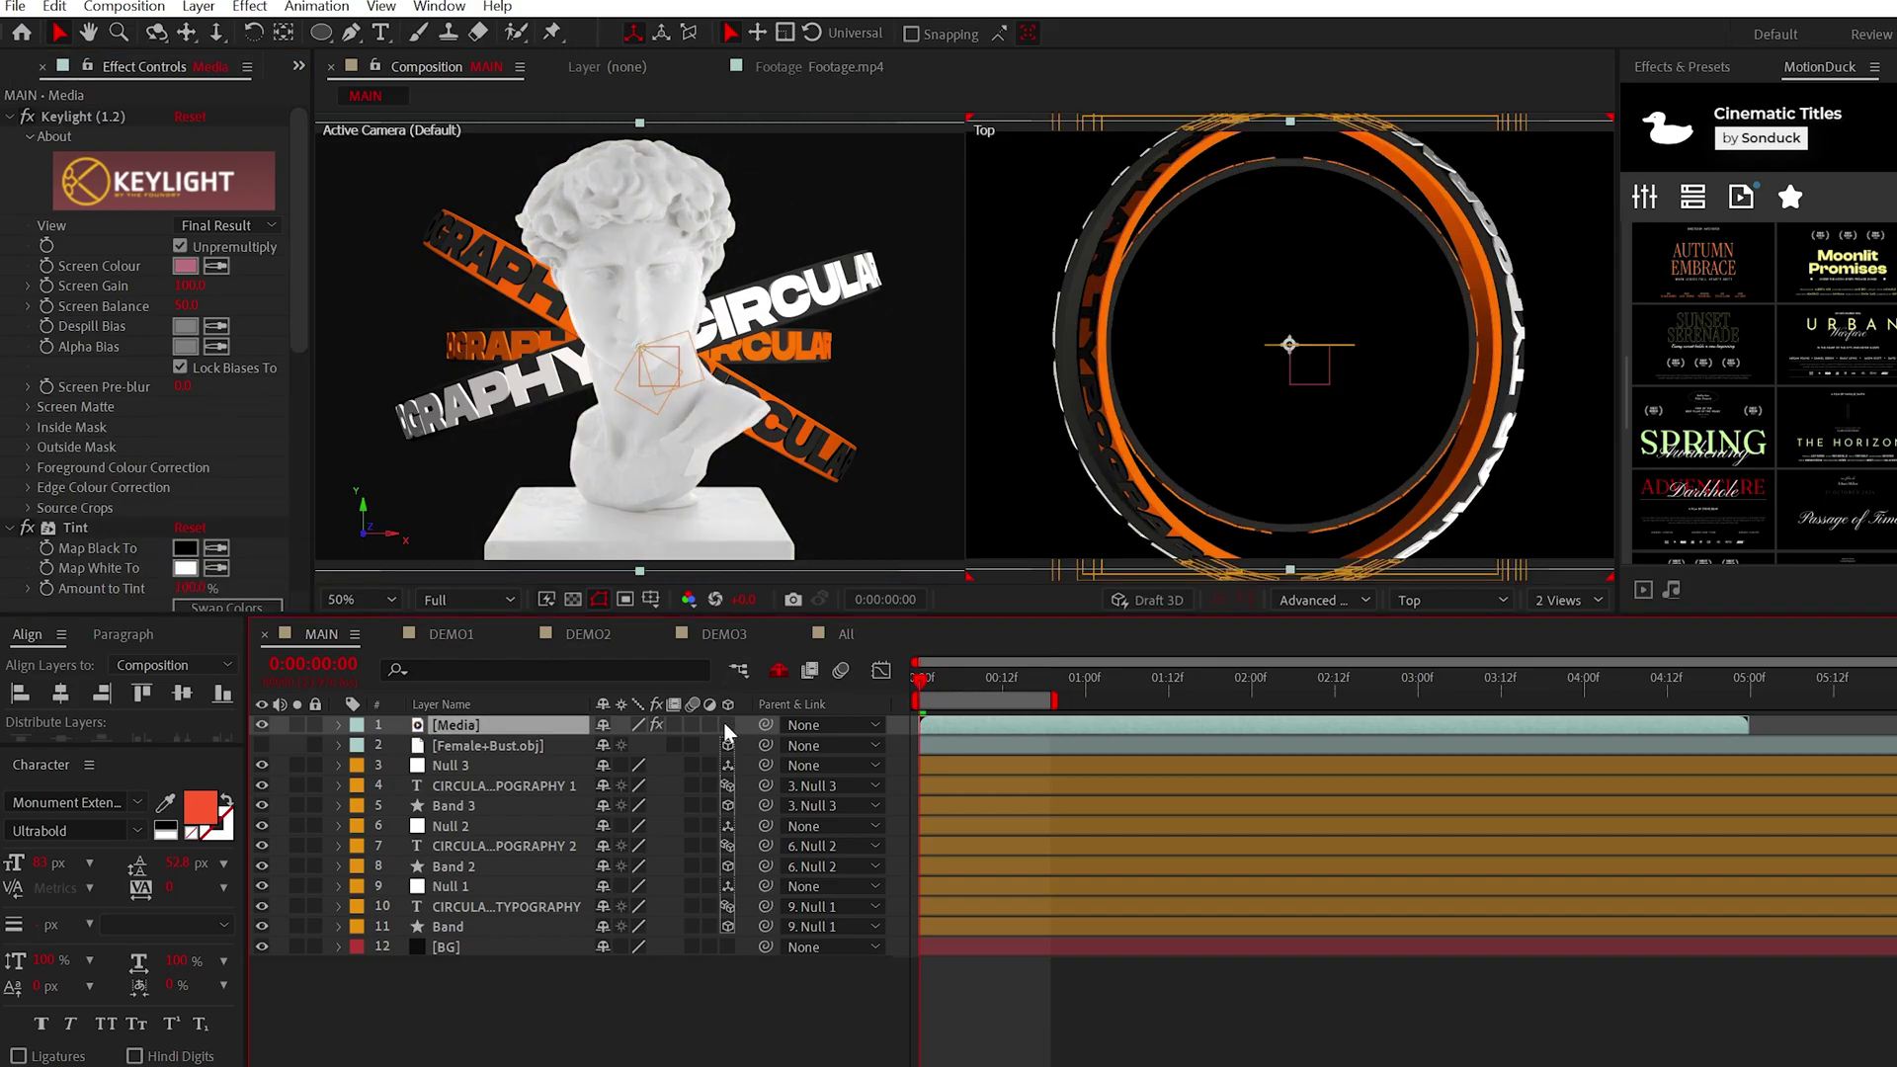
{"action": "left_click", "coordinate": [728, 724]}
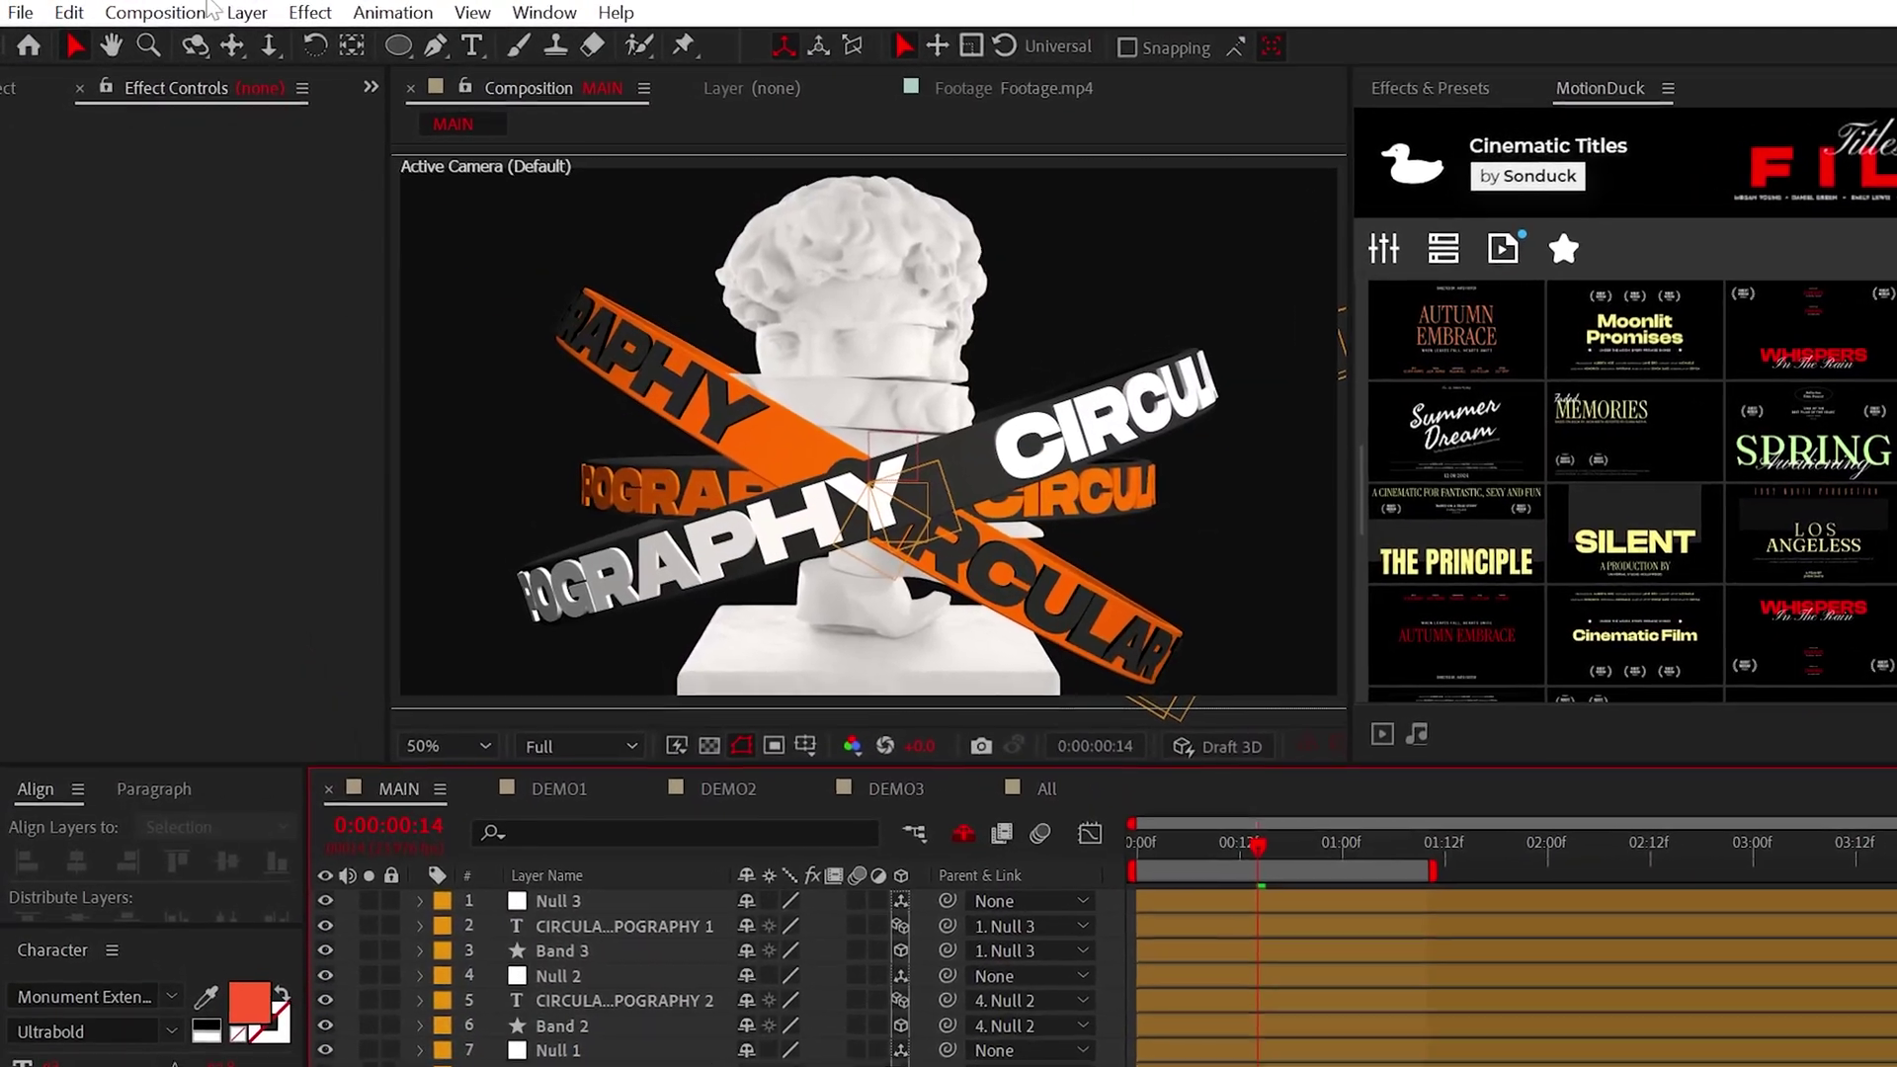
Create a new light layer of type Environment.
{"action": "left_click", "coordinate": [240, 12]}
{"action": "mouse_move", "coordinate": [281, 45]}
{"action": "left_click", "coordinate": [759, 117]}
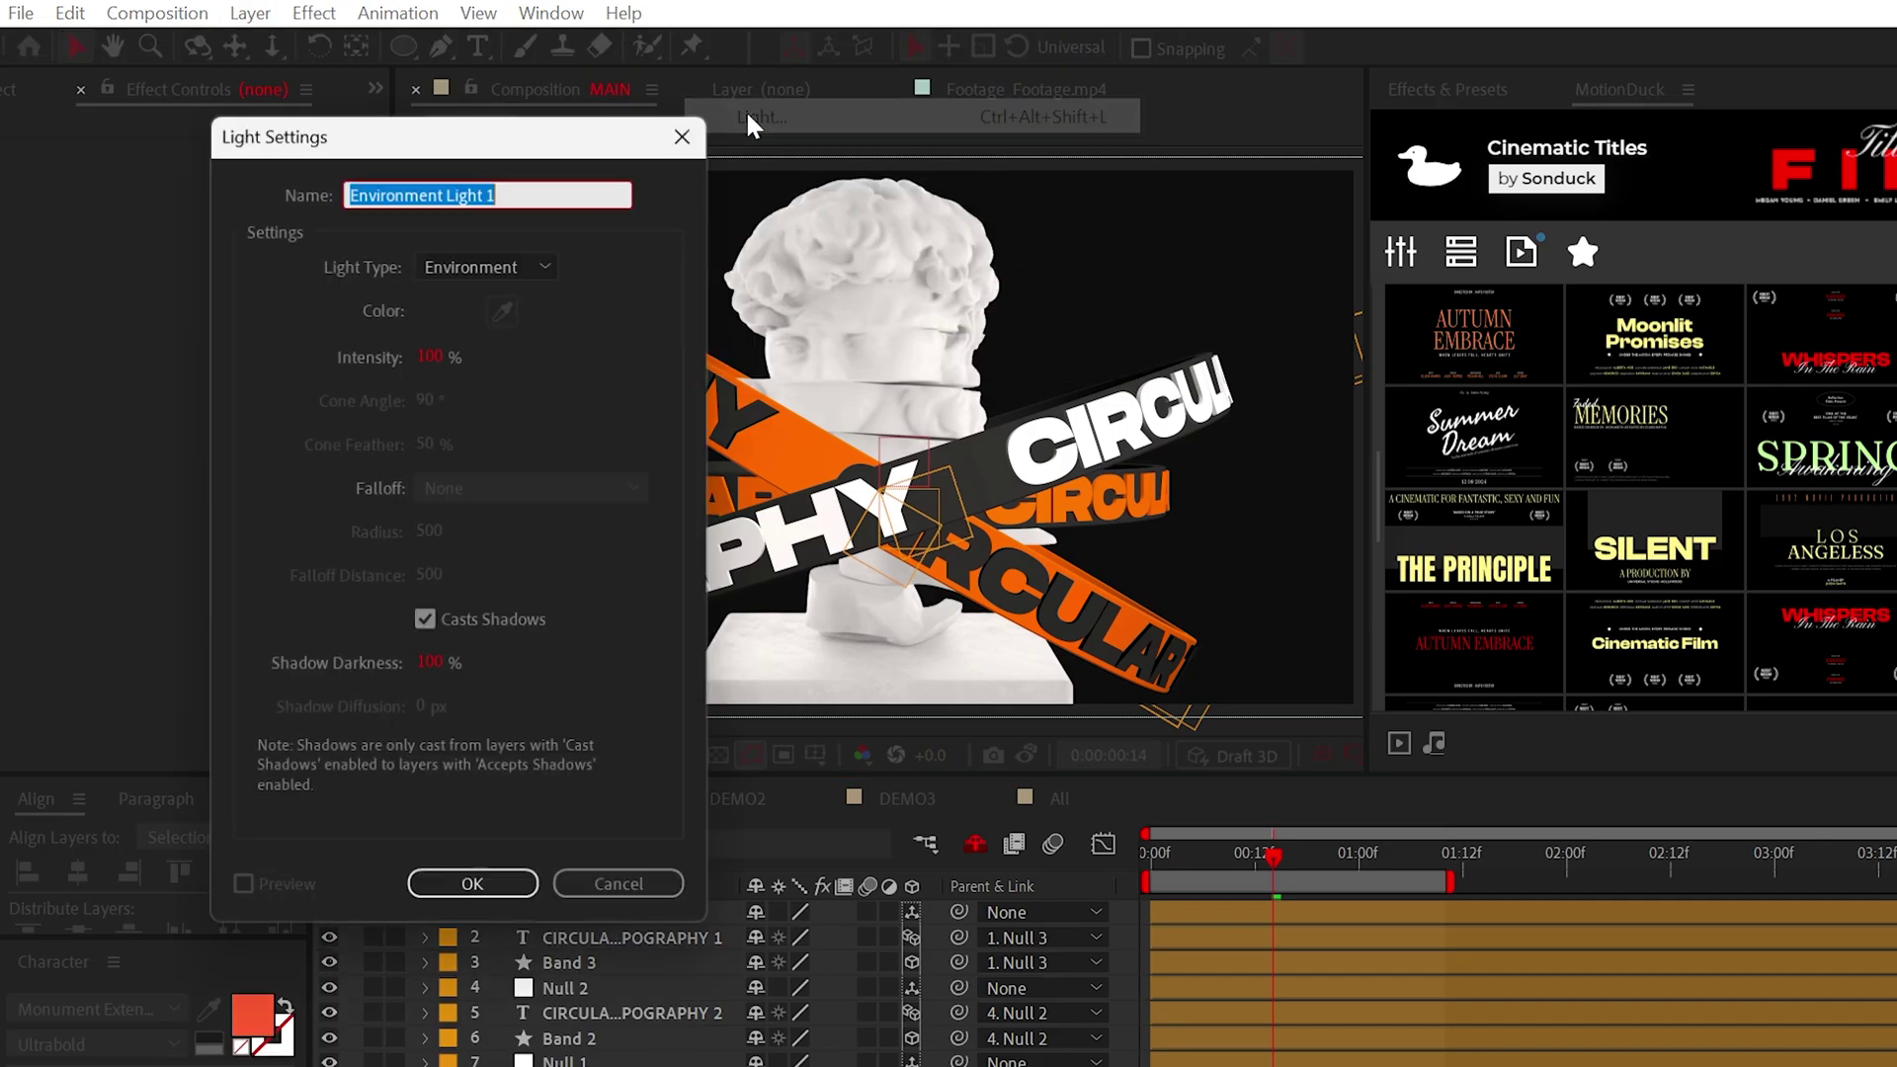
{"action": "left_click", "coordinate": [506, 262]}
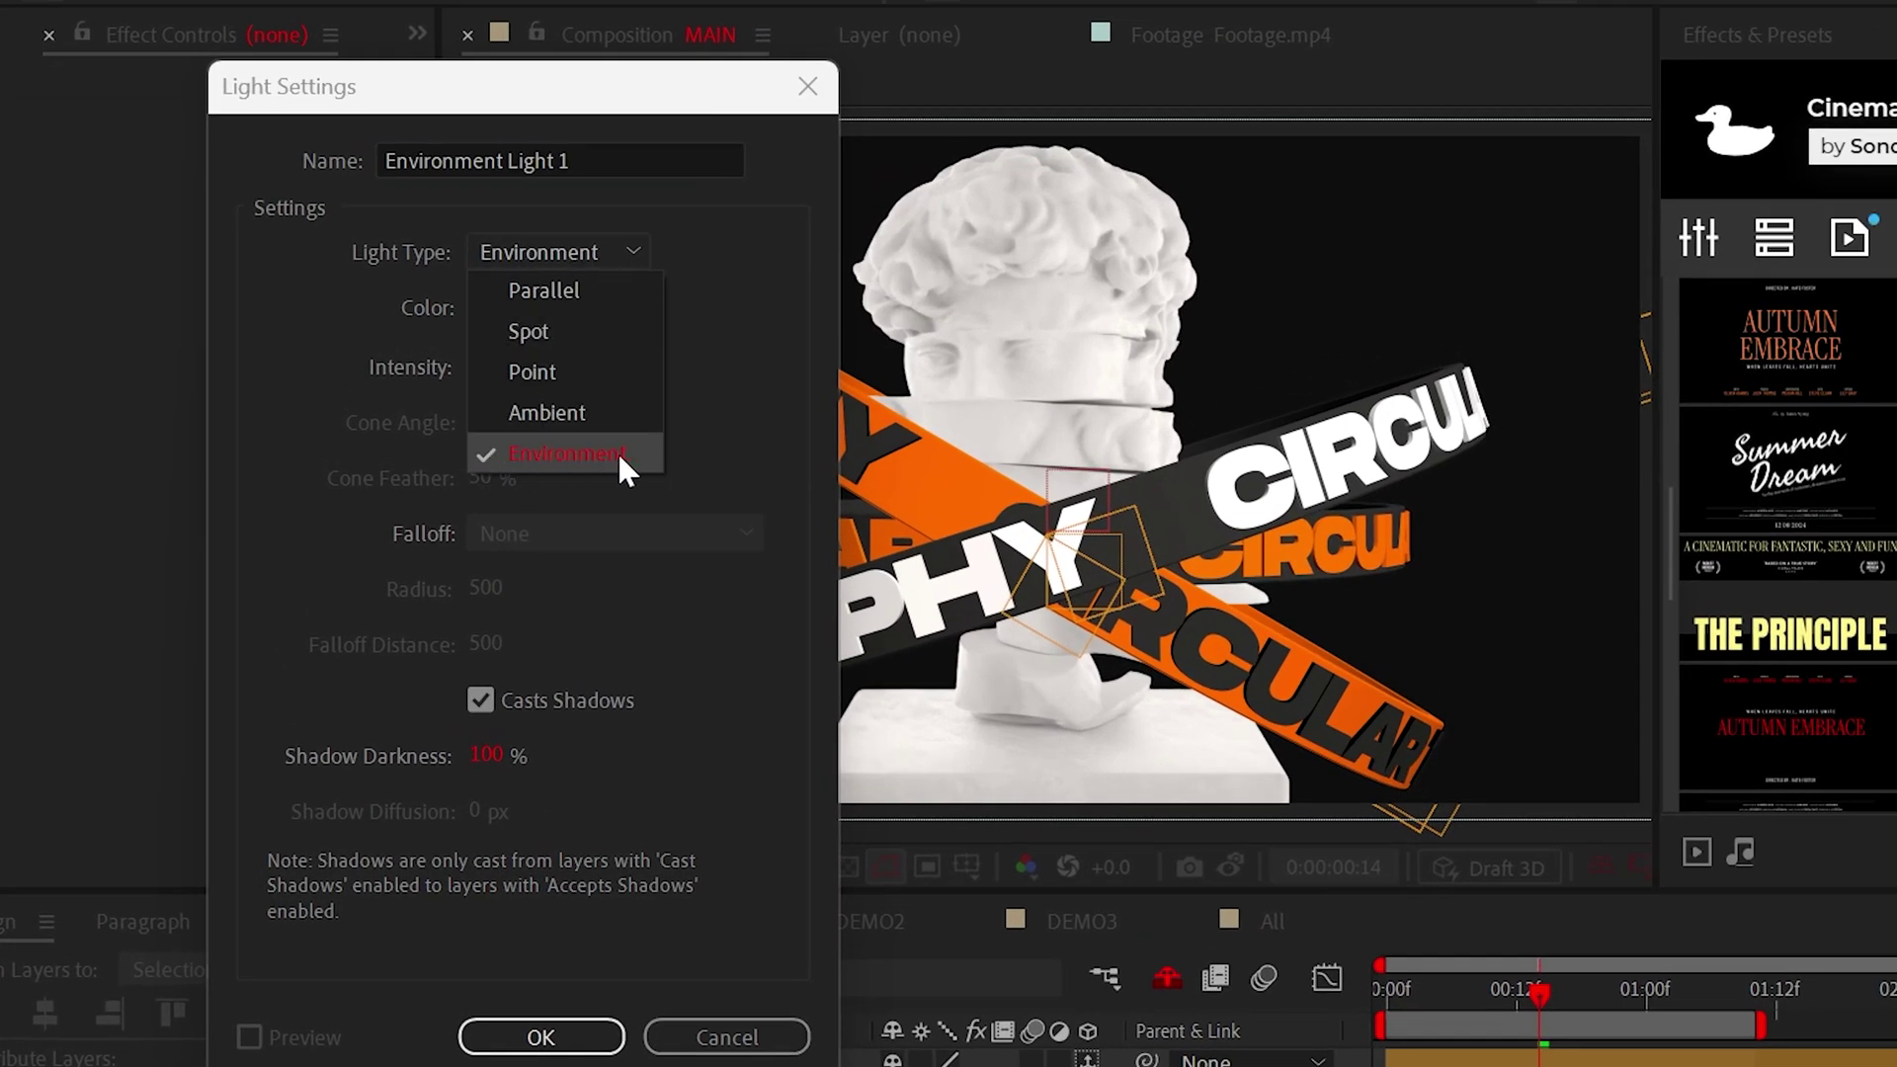
{"action": "left_click", "coordinate": [533, 1034]}
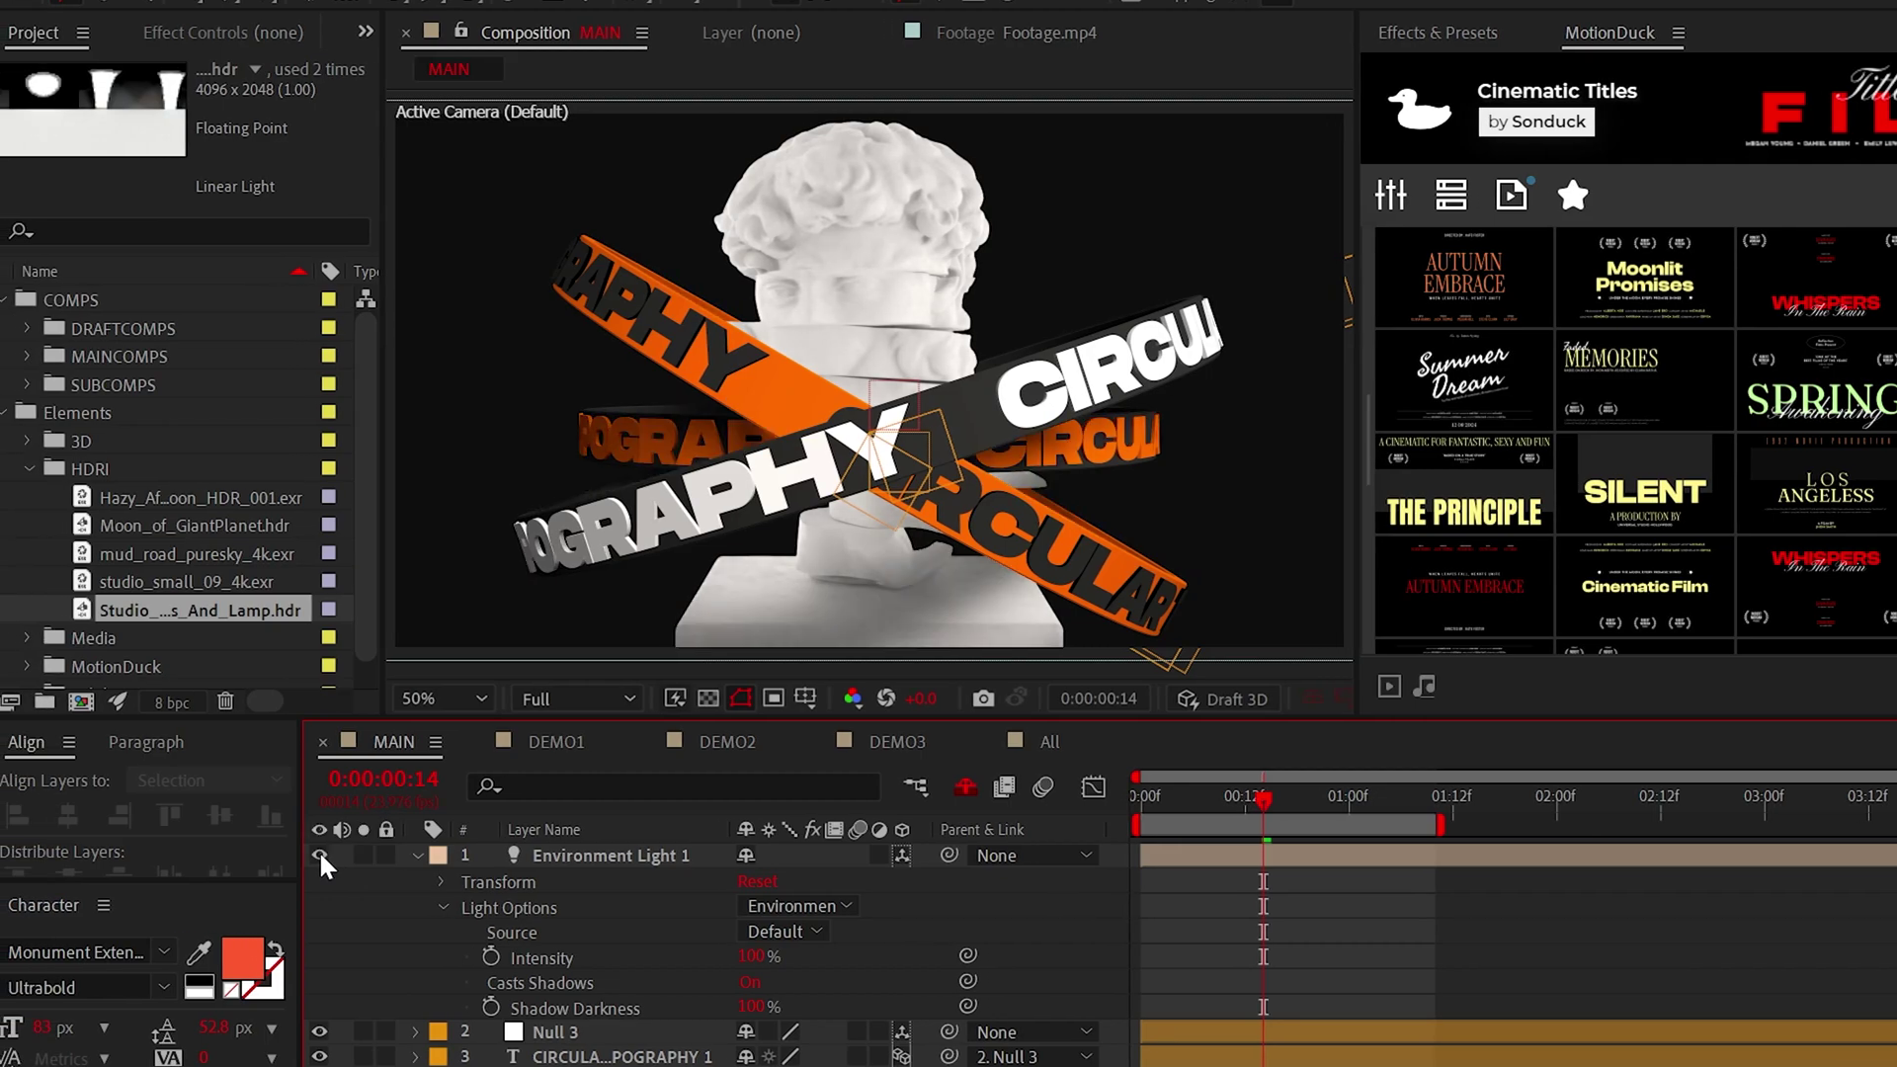
Add Studio_Softboxes_And_Lamp.hdr to the comp and set it as the environment light's Source.
{"action": "left_click_drag", "start_coordinate": [541, 855], "coordinate": [544, 857]}
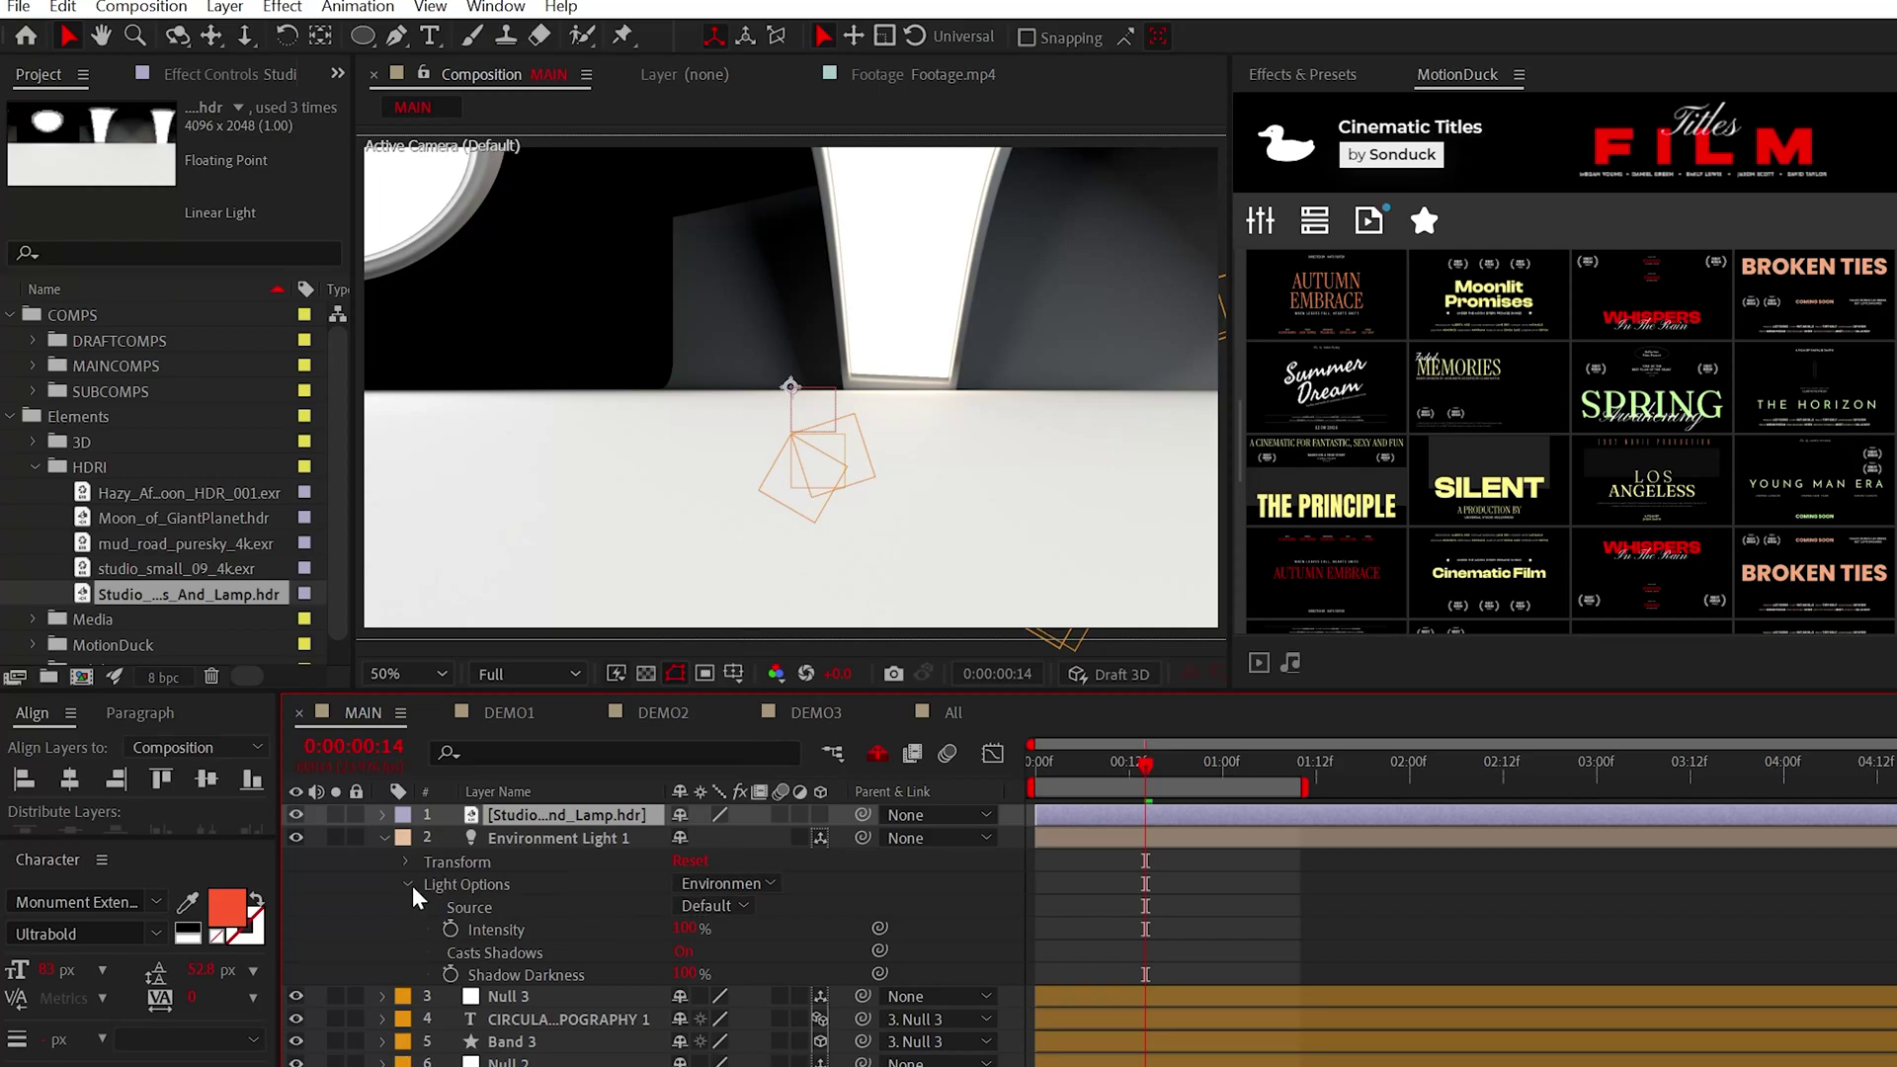
{"action": "left_click", "coordinate": [720, 905]}
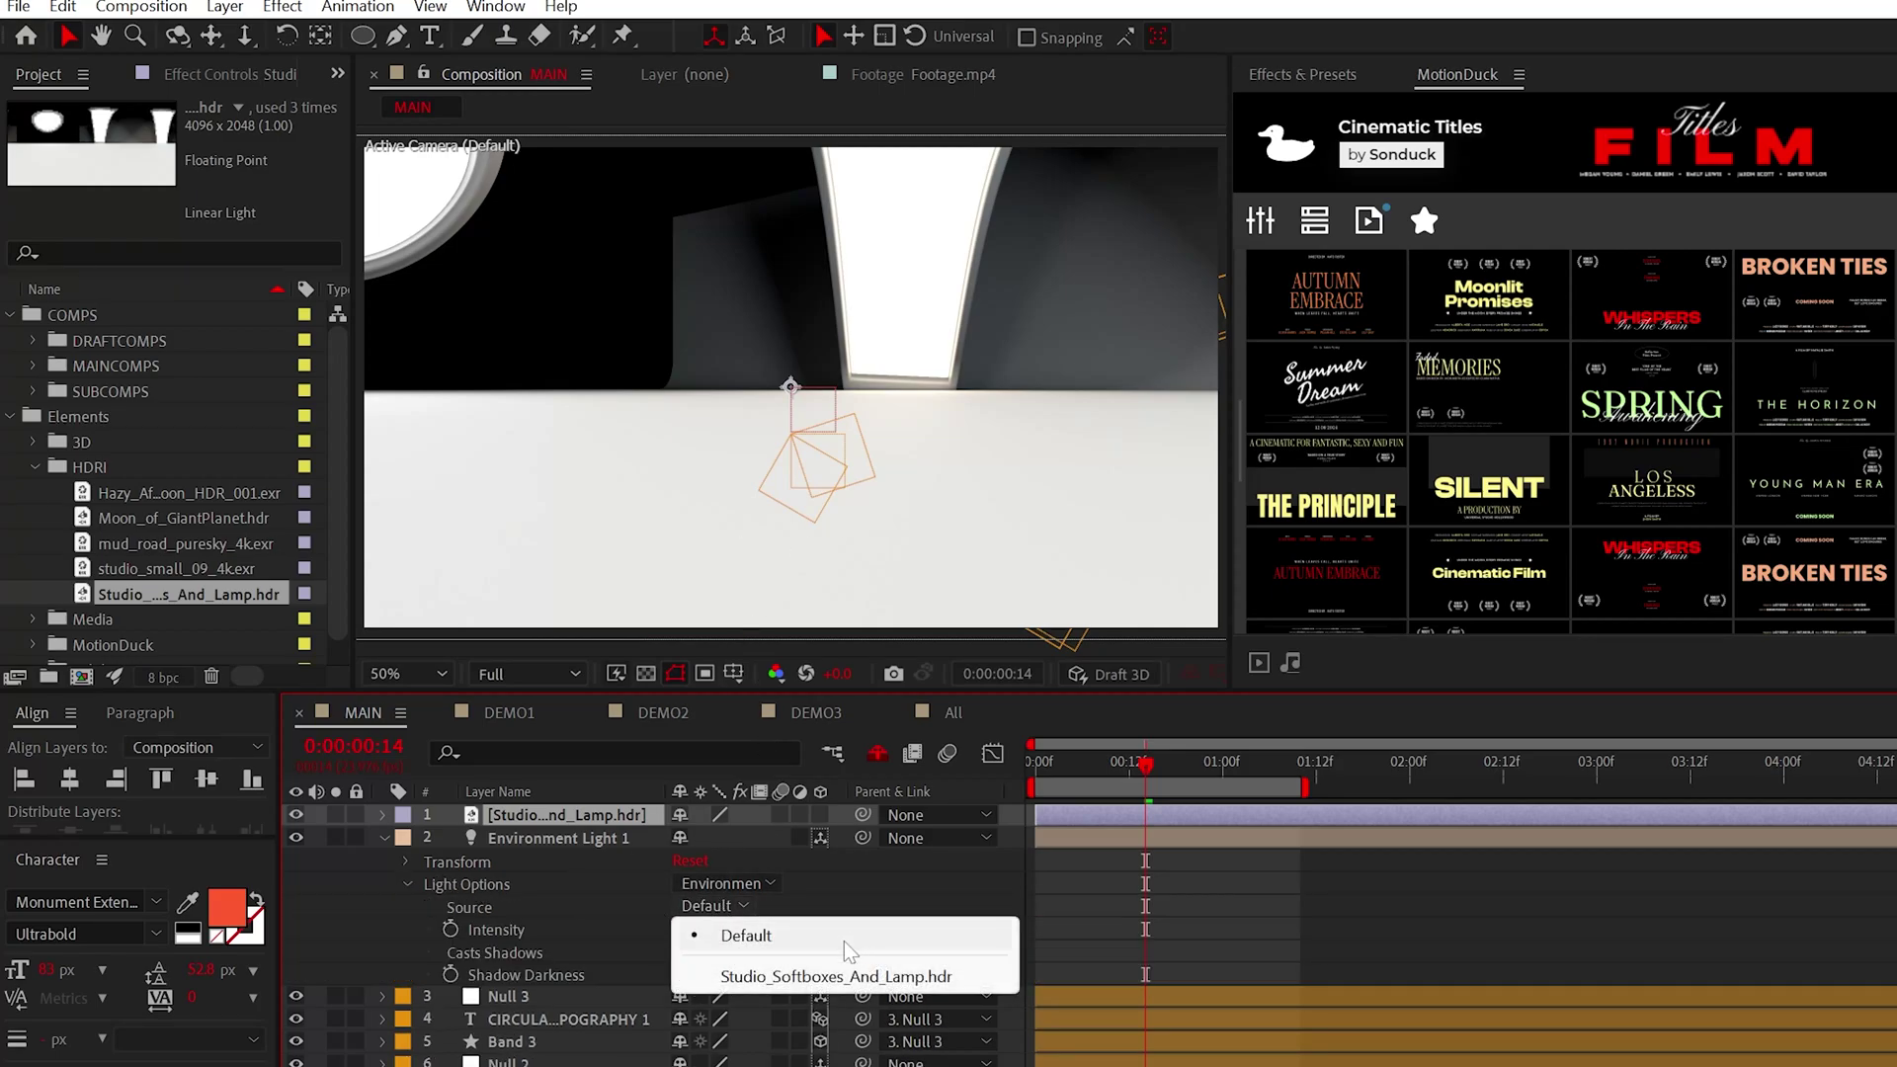
{"action": "left_click", "coordinate": [790, 976]}
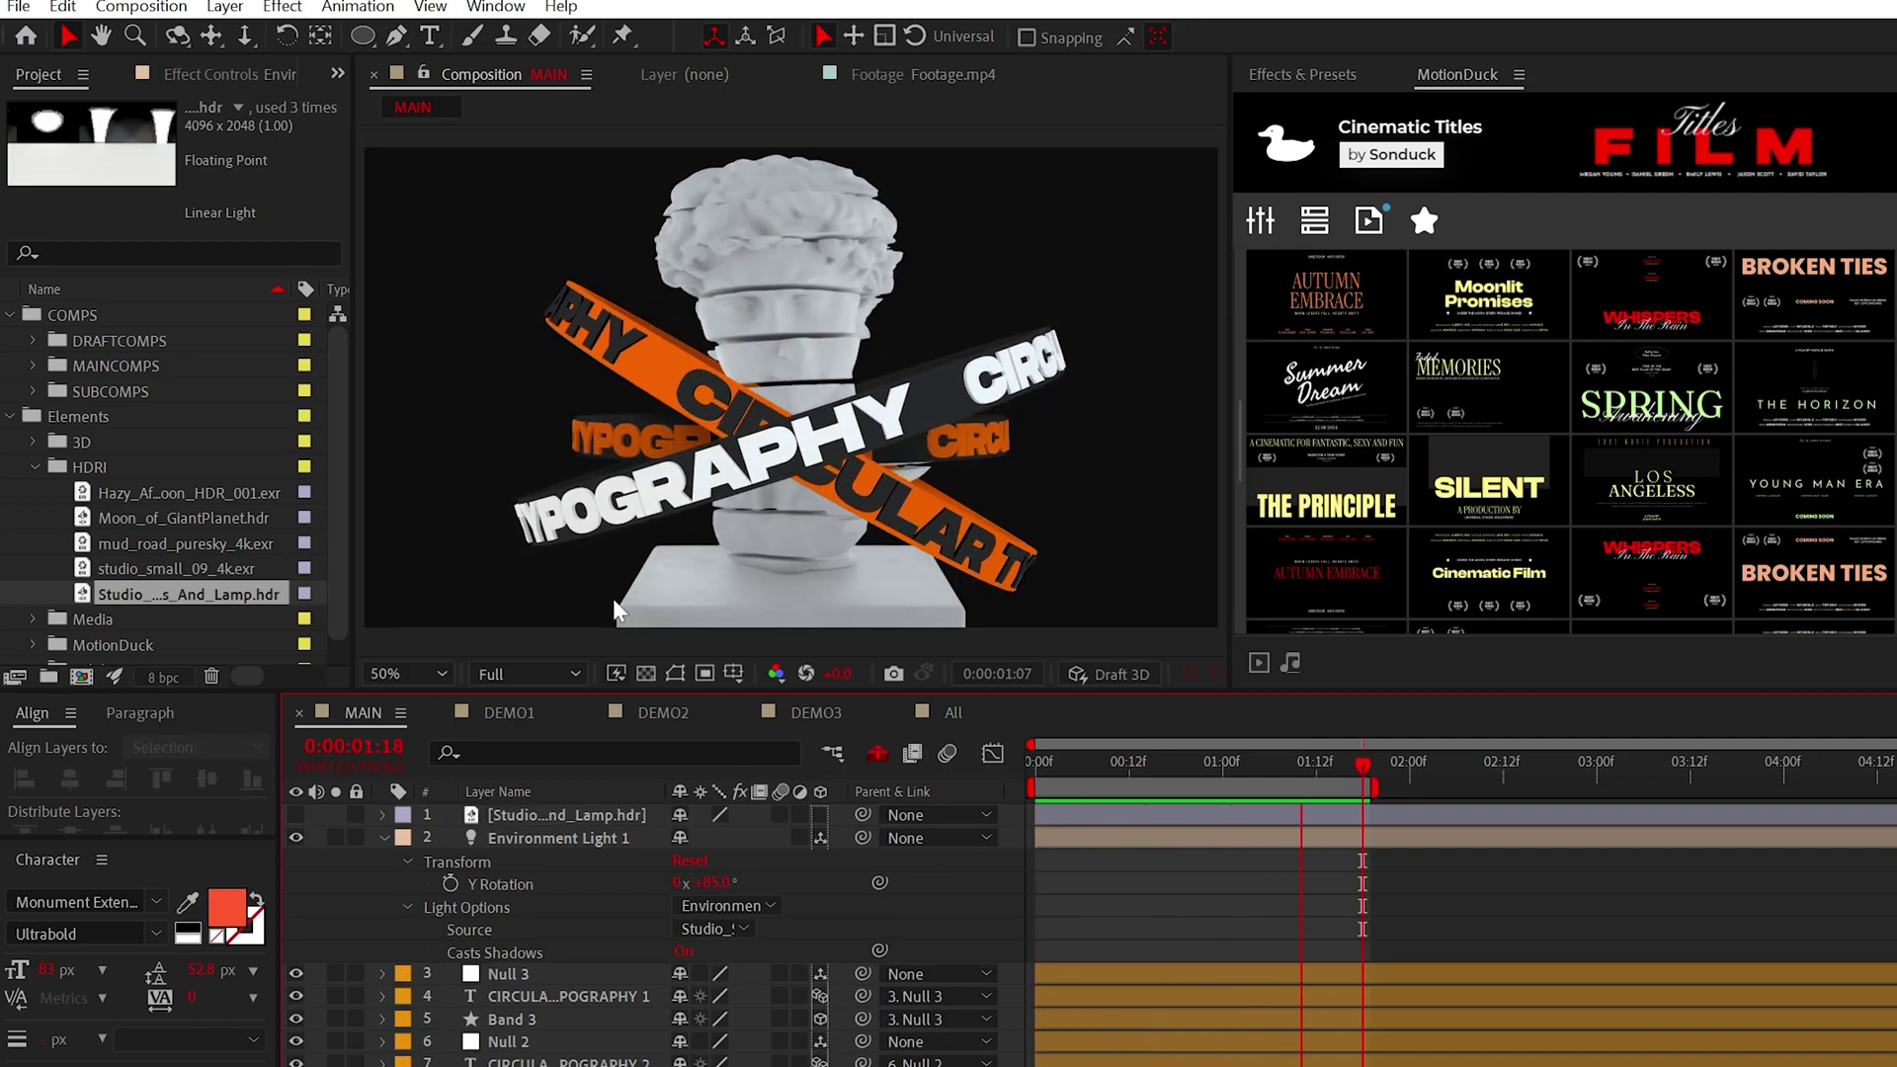
{"action": "key", "text": "space"}
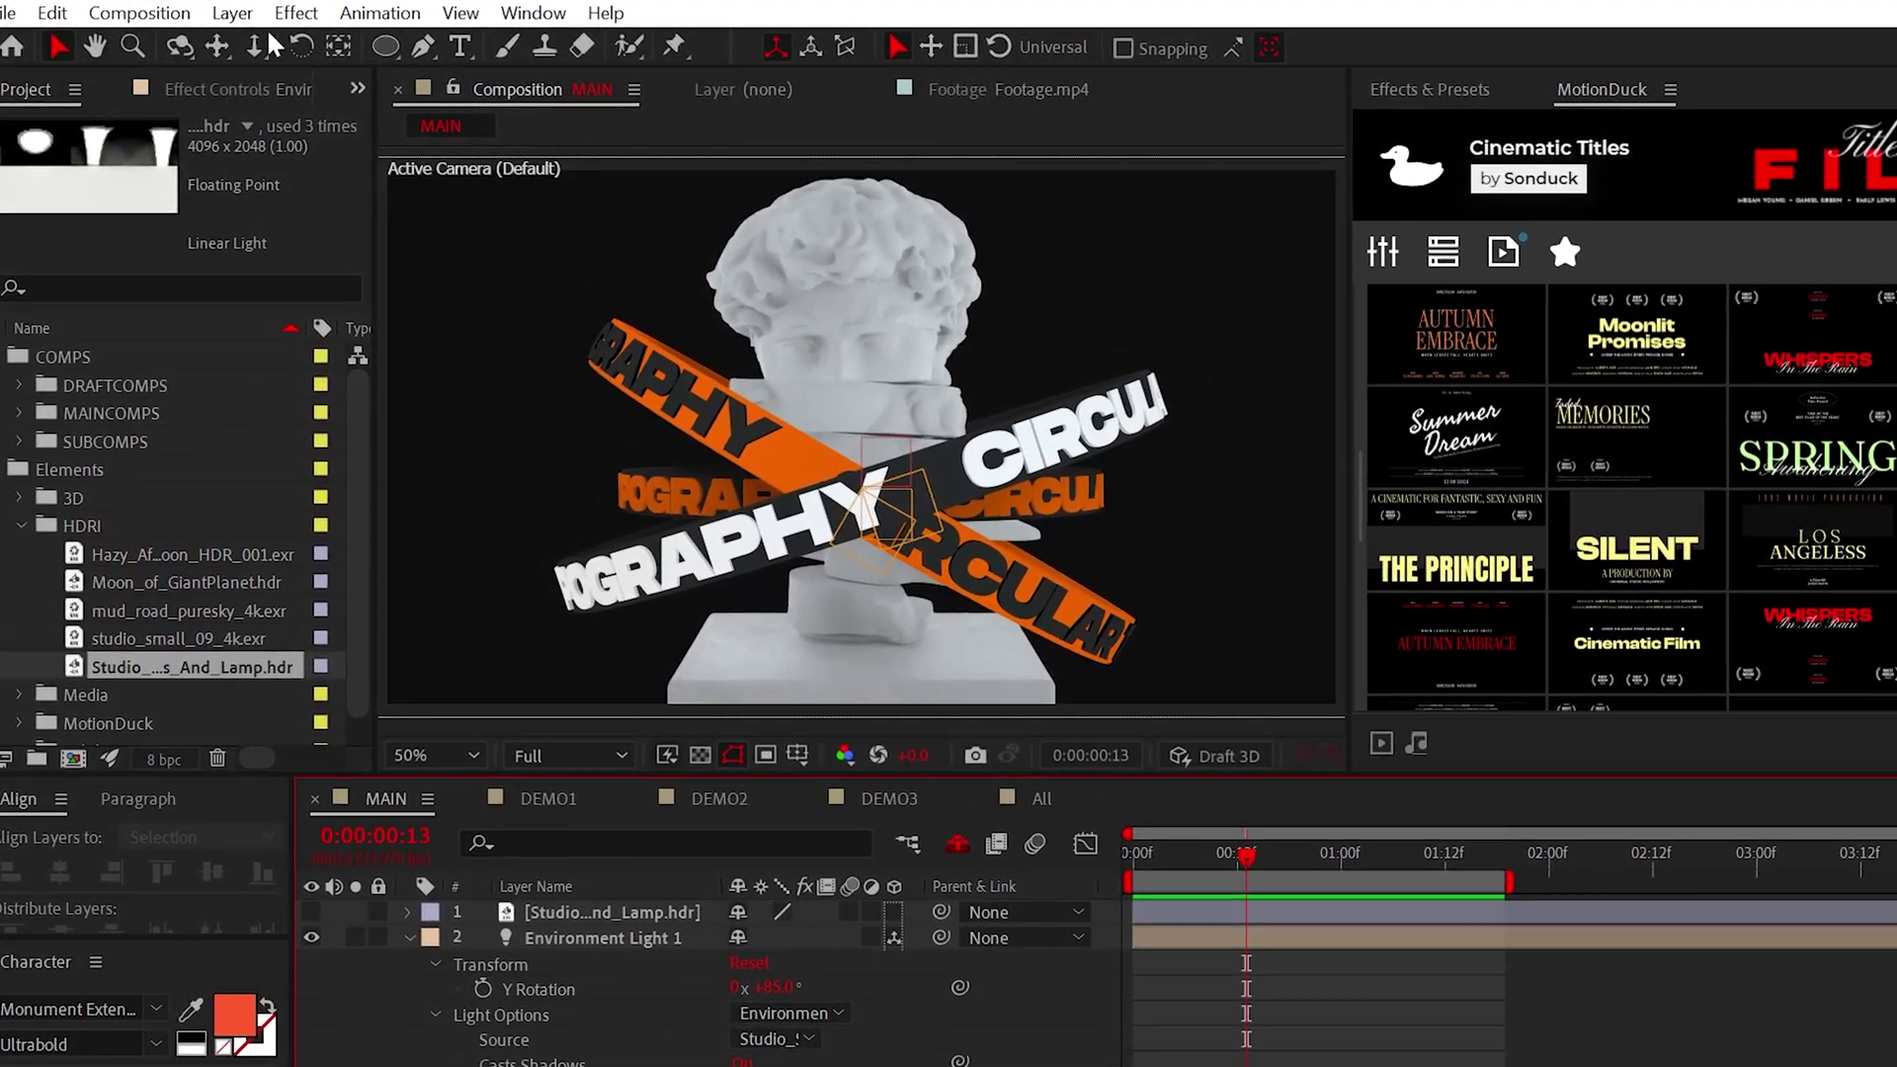
Create a new camera, Camera 1, and a new null object, Null 17.
{"action": "left_click", "coordinate": [232, 13]}
{"action": "mouse_move", "coordinate": [254, 47]}
{"action": "left_click", "coordinate": [722, 146]}
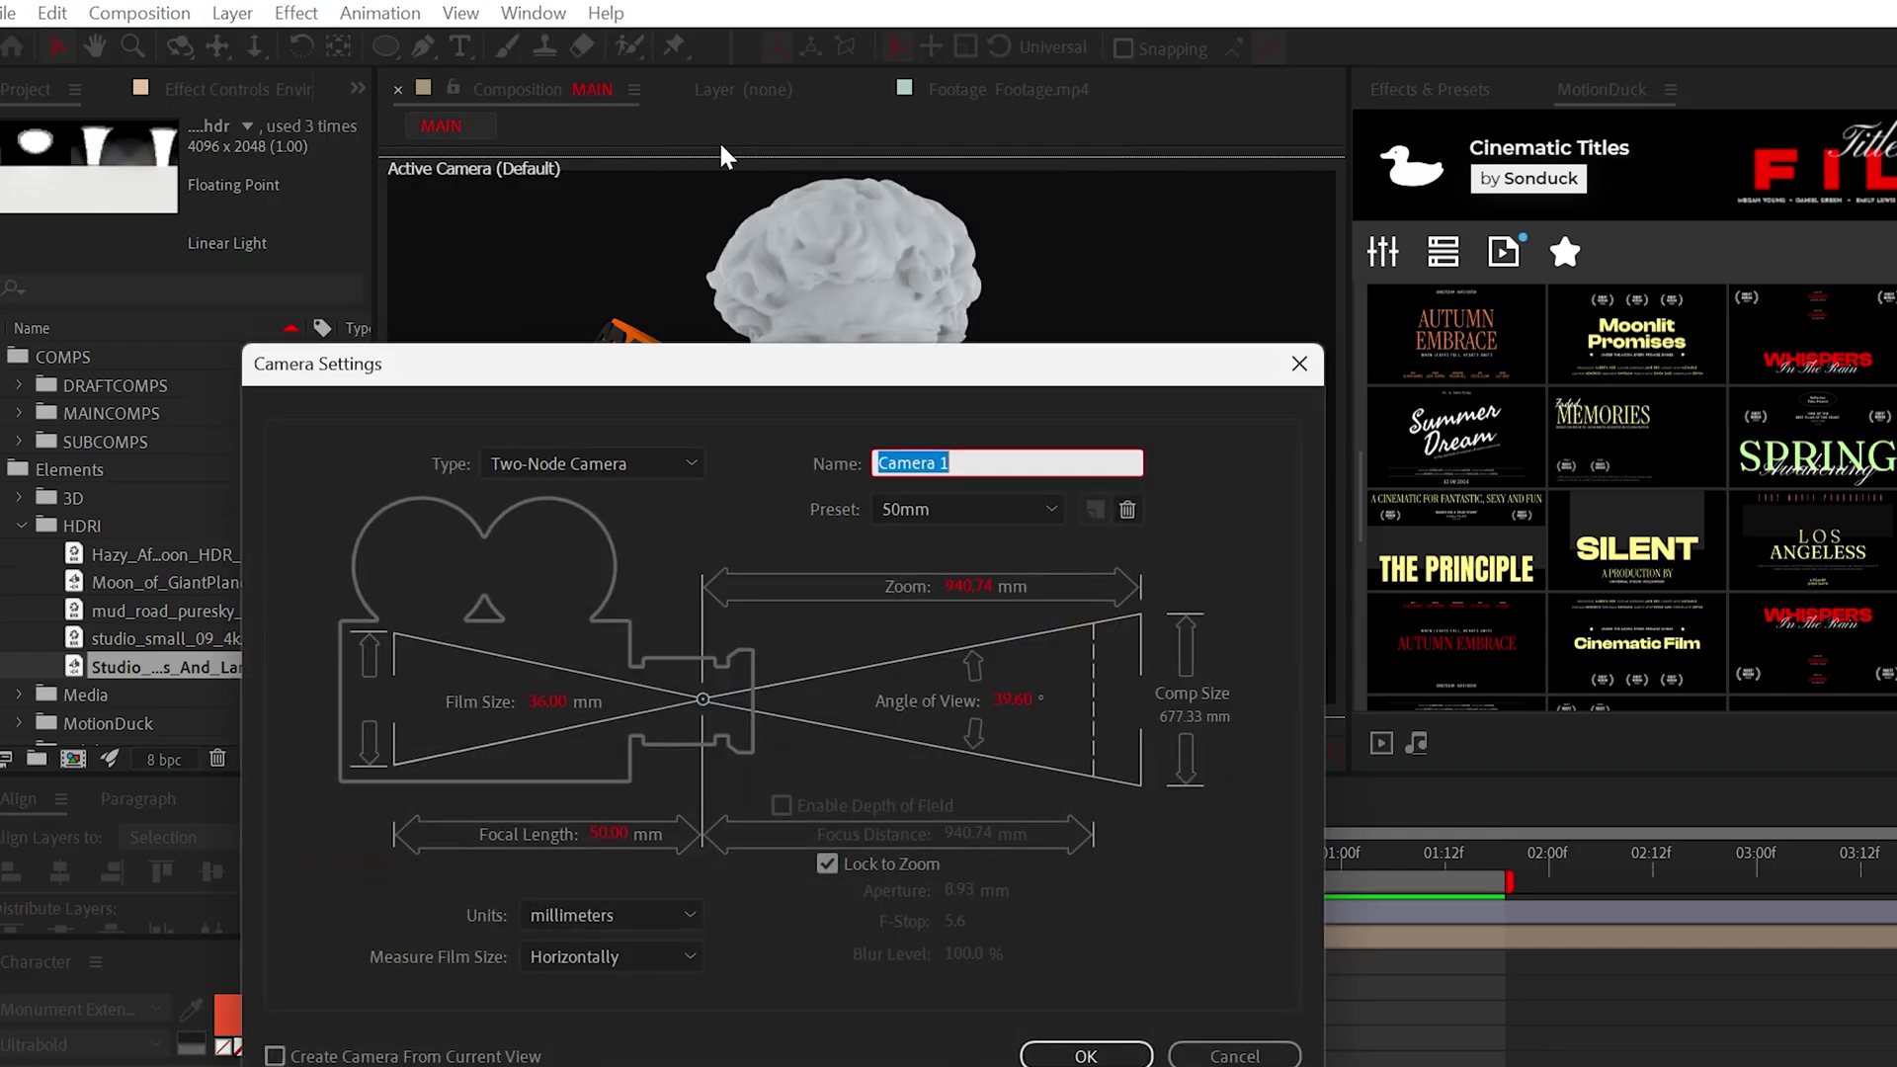
{"action": "key", "text": "Return"}
{"action": "left_click", "coordinate": [247, 14]}
{"action": "mouse_move", "coordinate": [441, 60]}
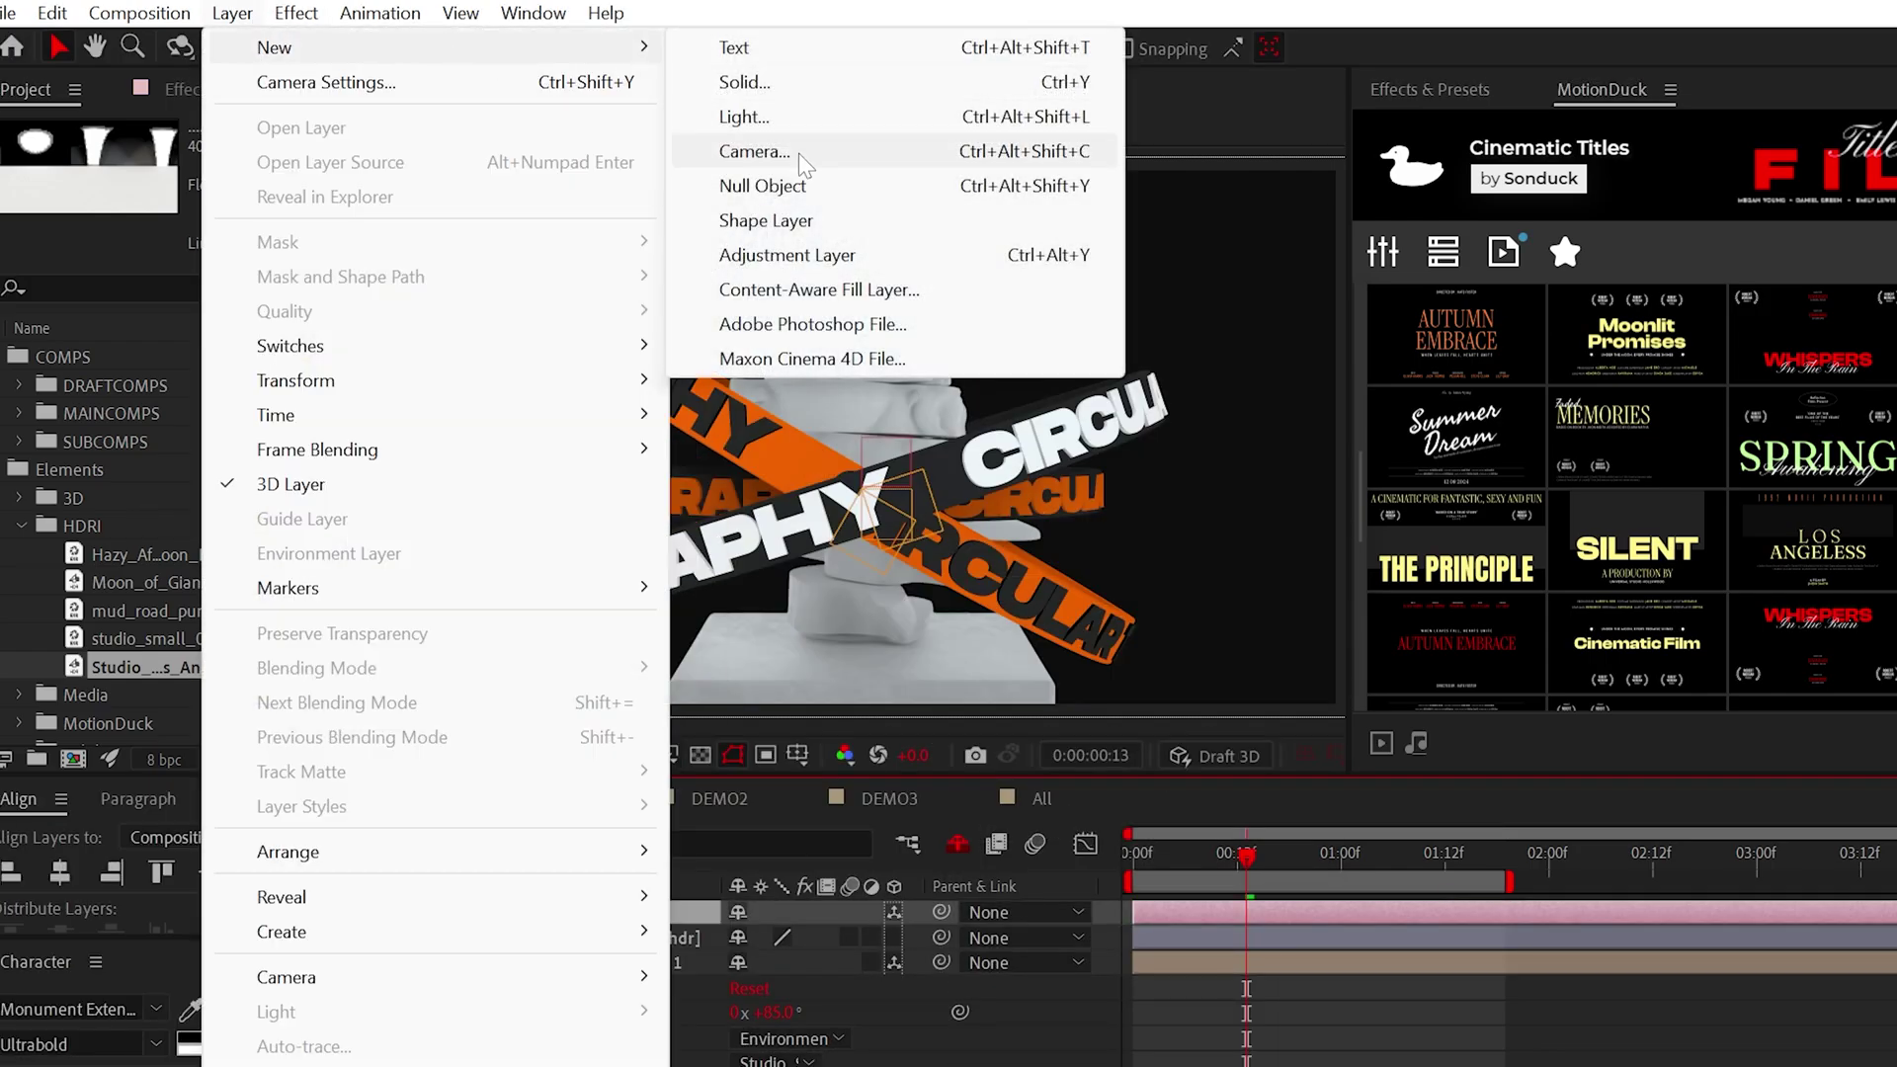
{"action": "left_click", "coordinate": [731, 187]}
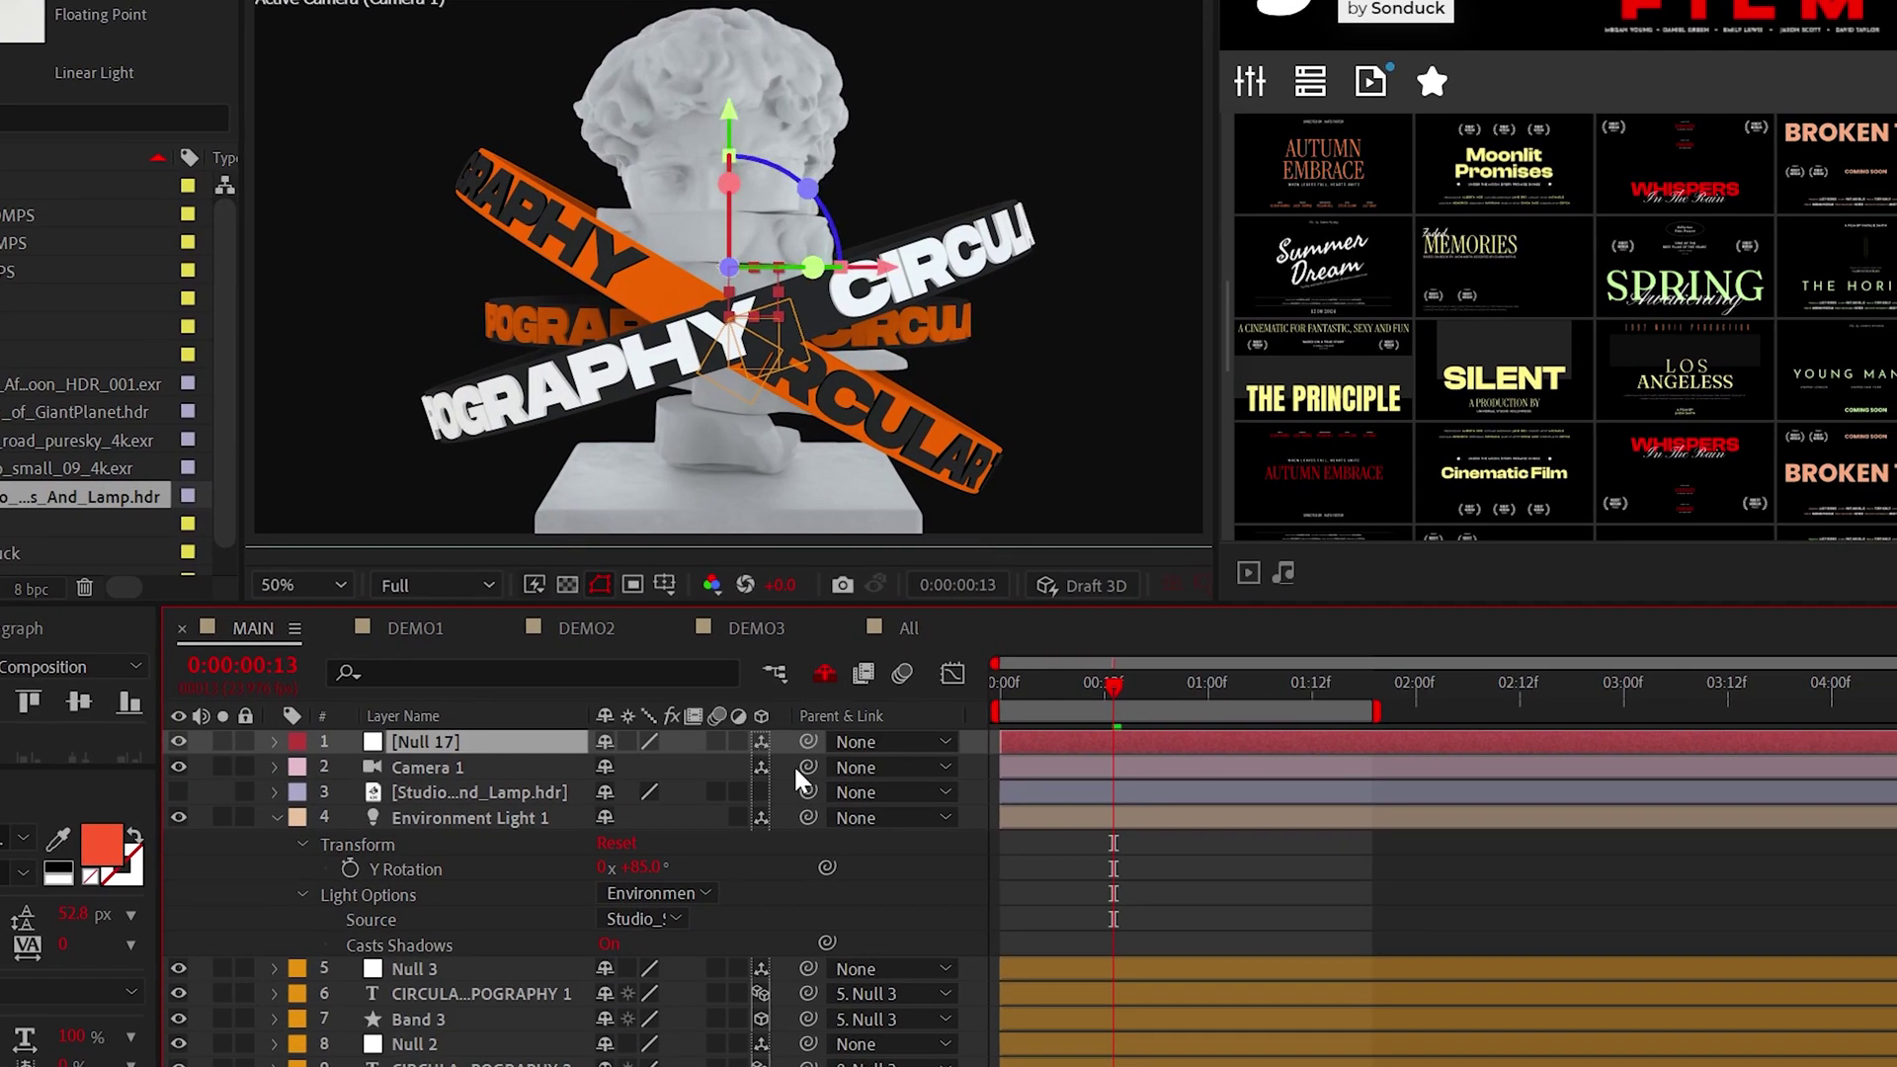
Parent Camera 1 to Null 17 and keyframe its Y Rotation from 0x at start to 1x at 2:12.
{"action": "left_click_drag", "start_coordinate": [808, 767], "coordinate": [486, 742]}
{"action": "key", "text": "r"}
{"action": "key", "text": "Home"}
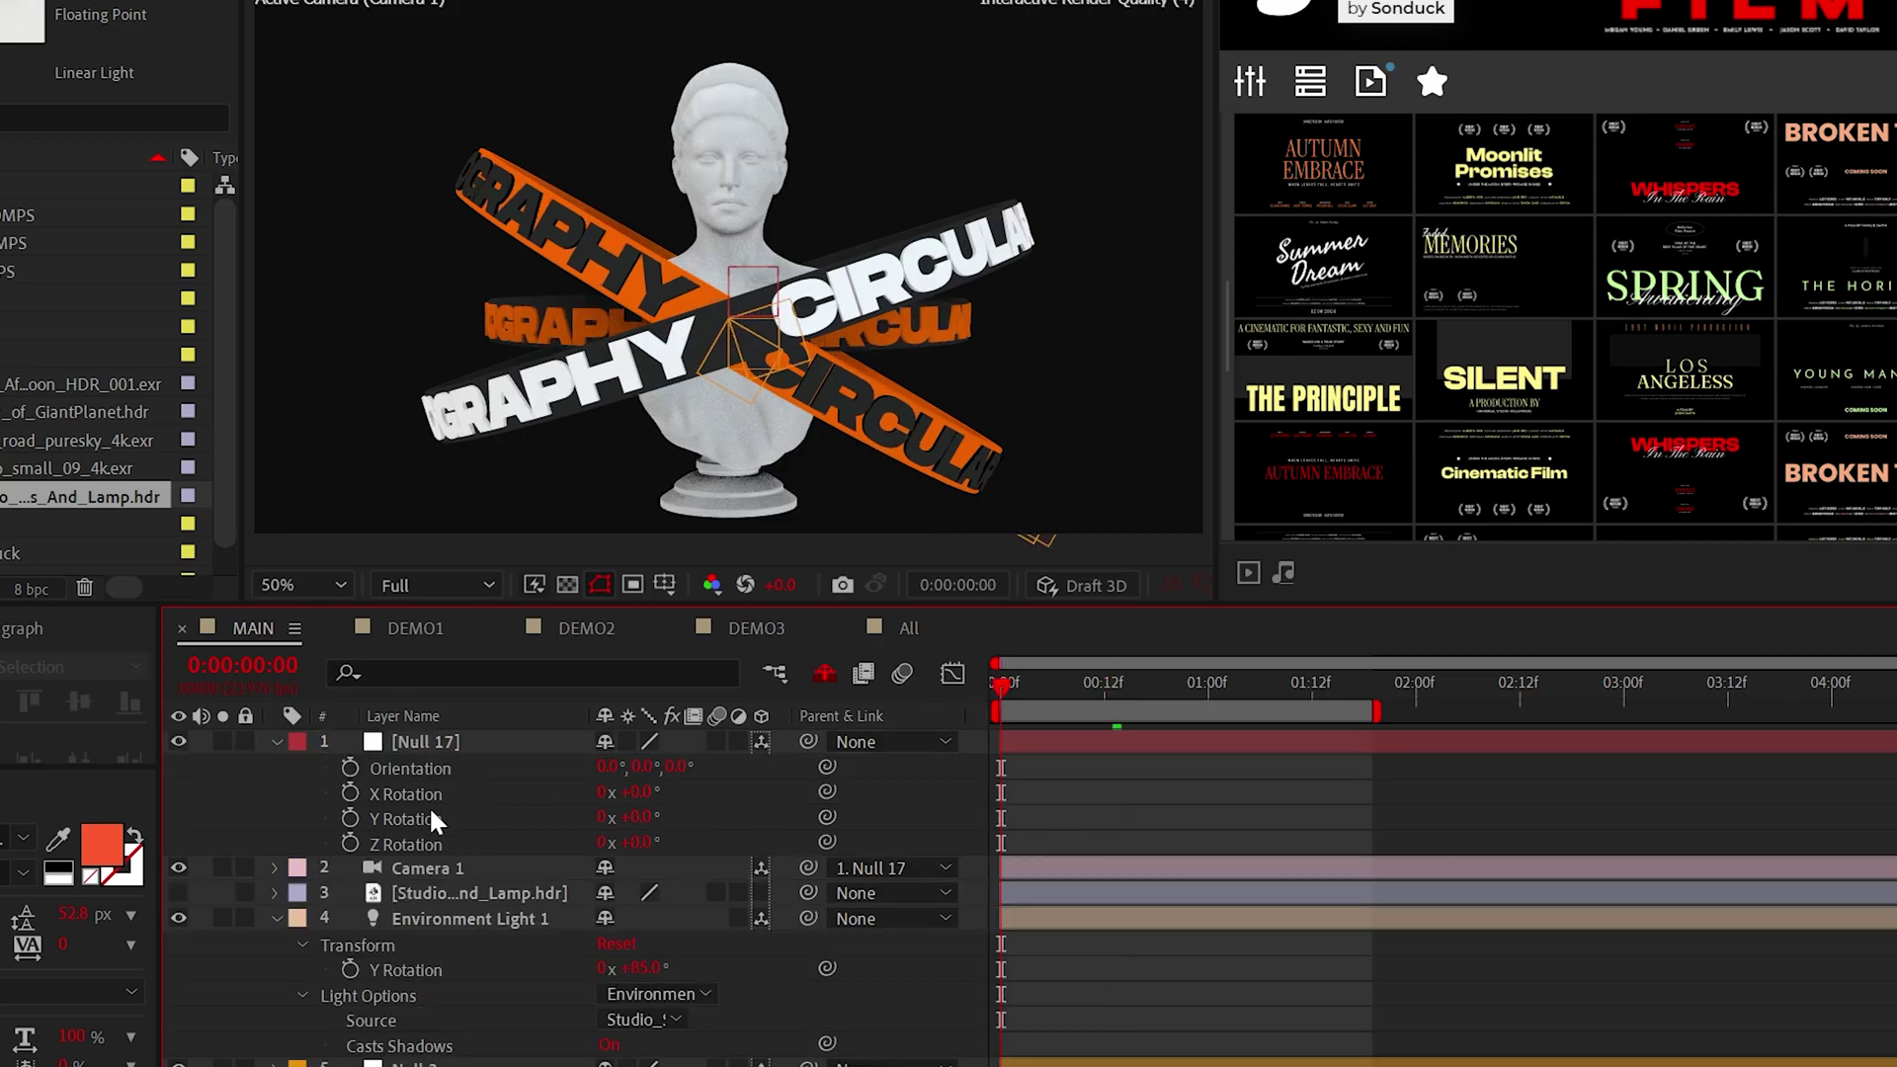
{"action": "left_click", "coordinate": [350, 818]}
{"action": "left_click_drag", "start_coordinate": [1186, 689], "coordinate": [1461, 684]}
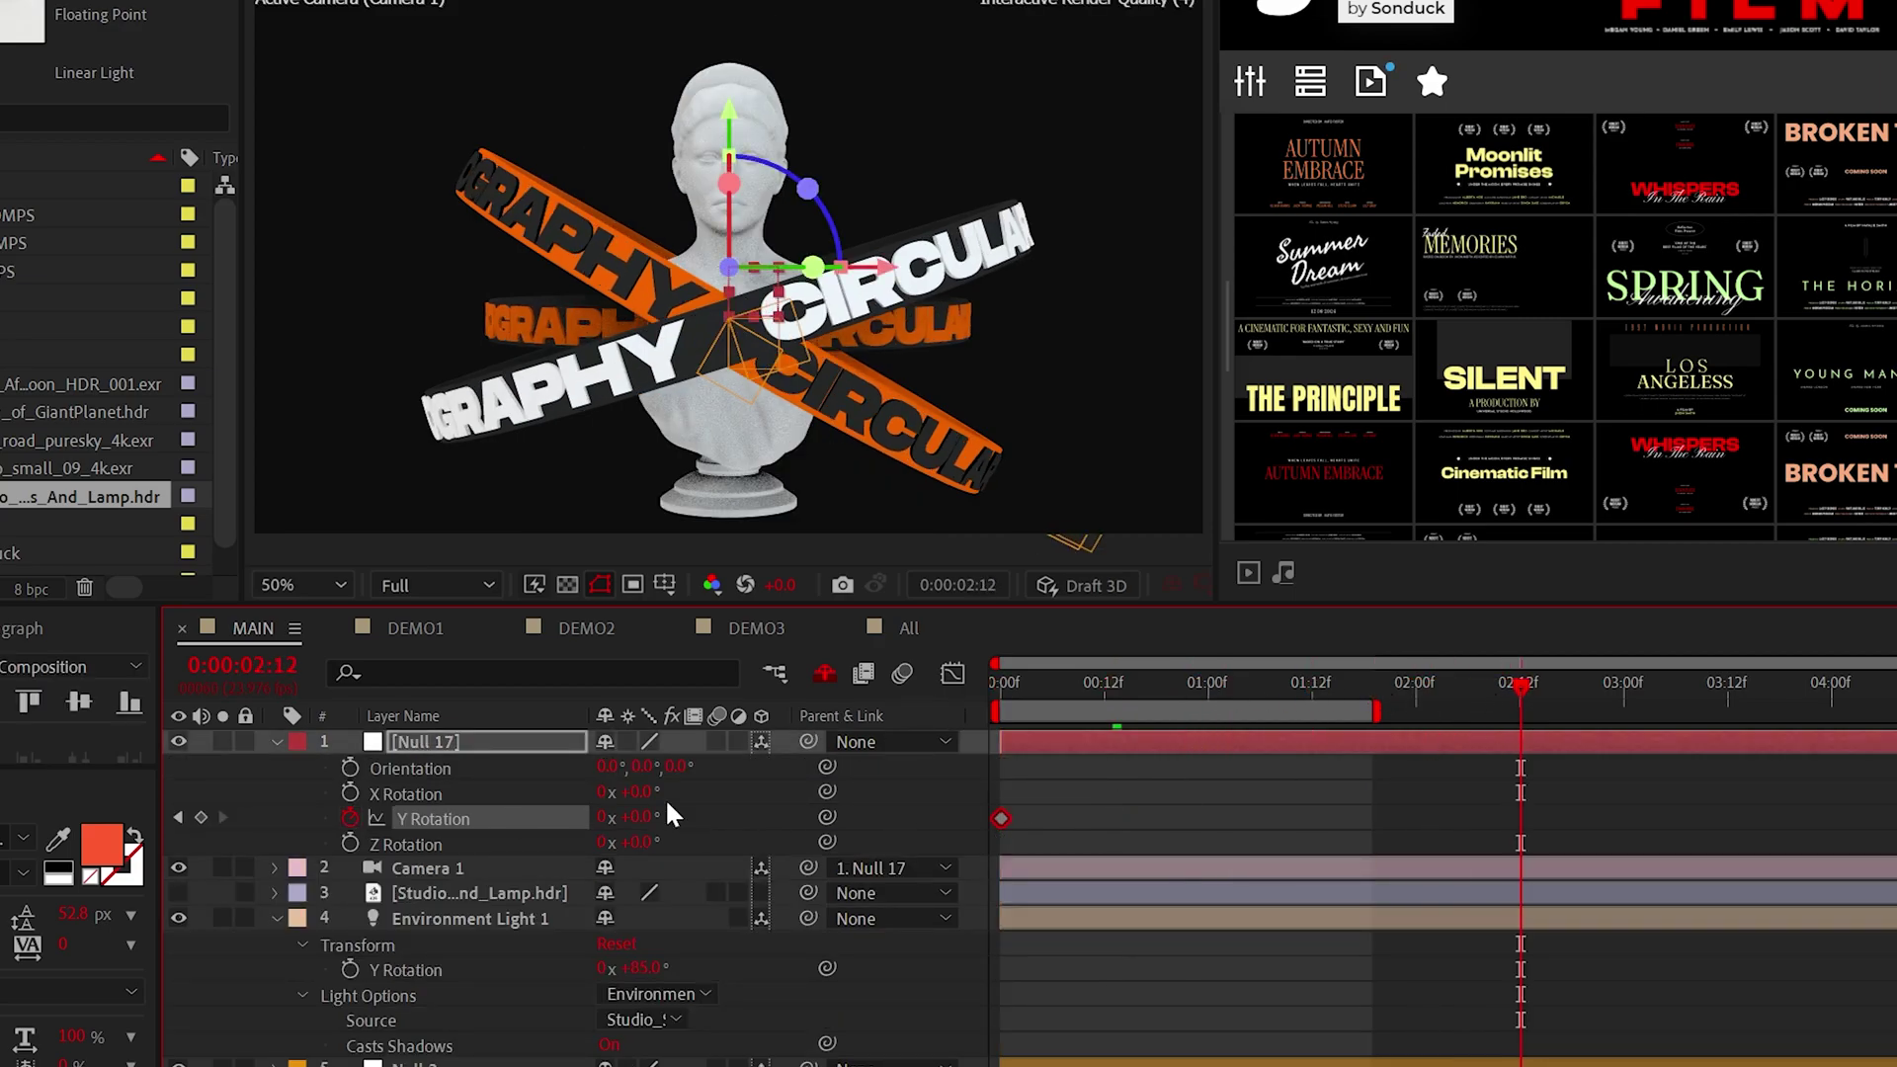
{"action": "left_click", "coordinate": [604, 820]}
{"action": "type", "text": "1"}
{"action": "key", "text": "Return"}
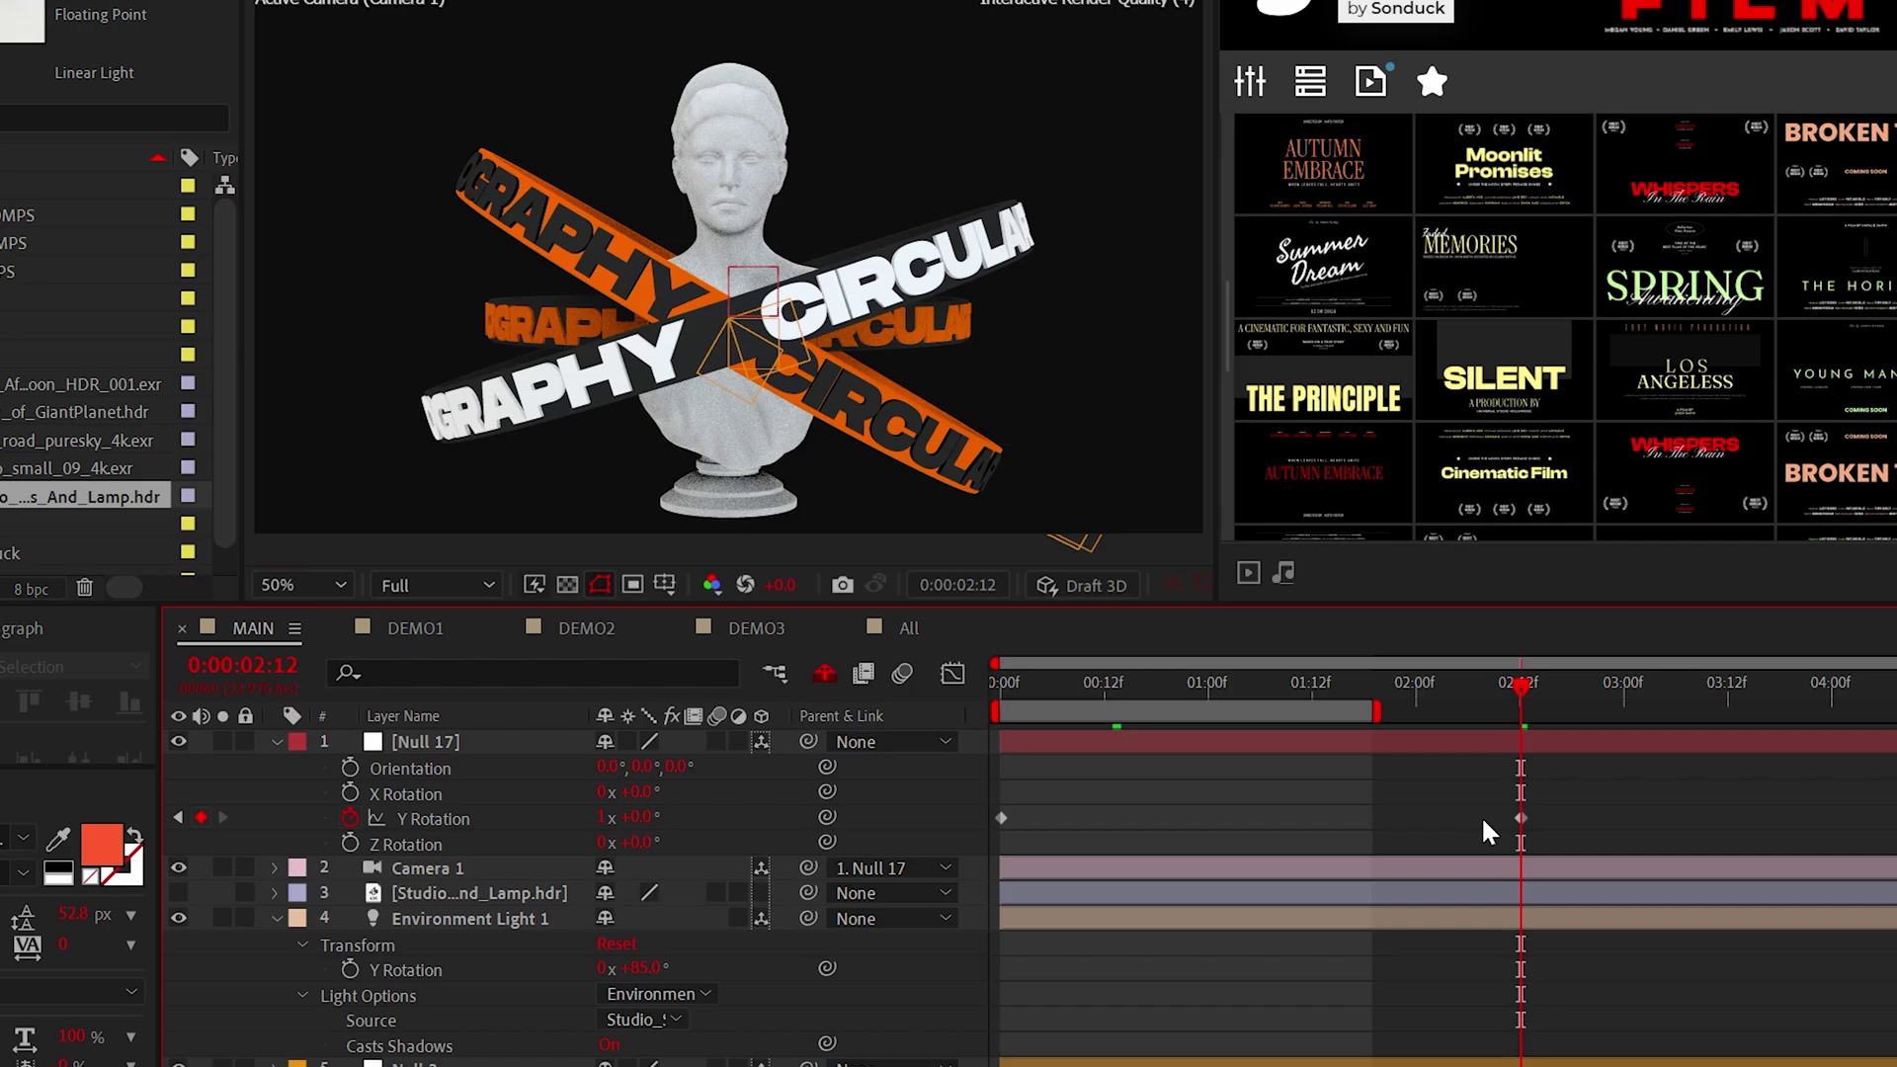
Select Null 17 to review the camera orbiting the bust.
{"action": "left_click", "coordinate": [1519, 818]}
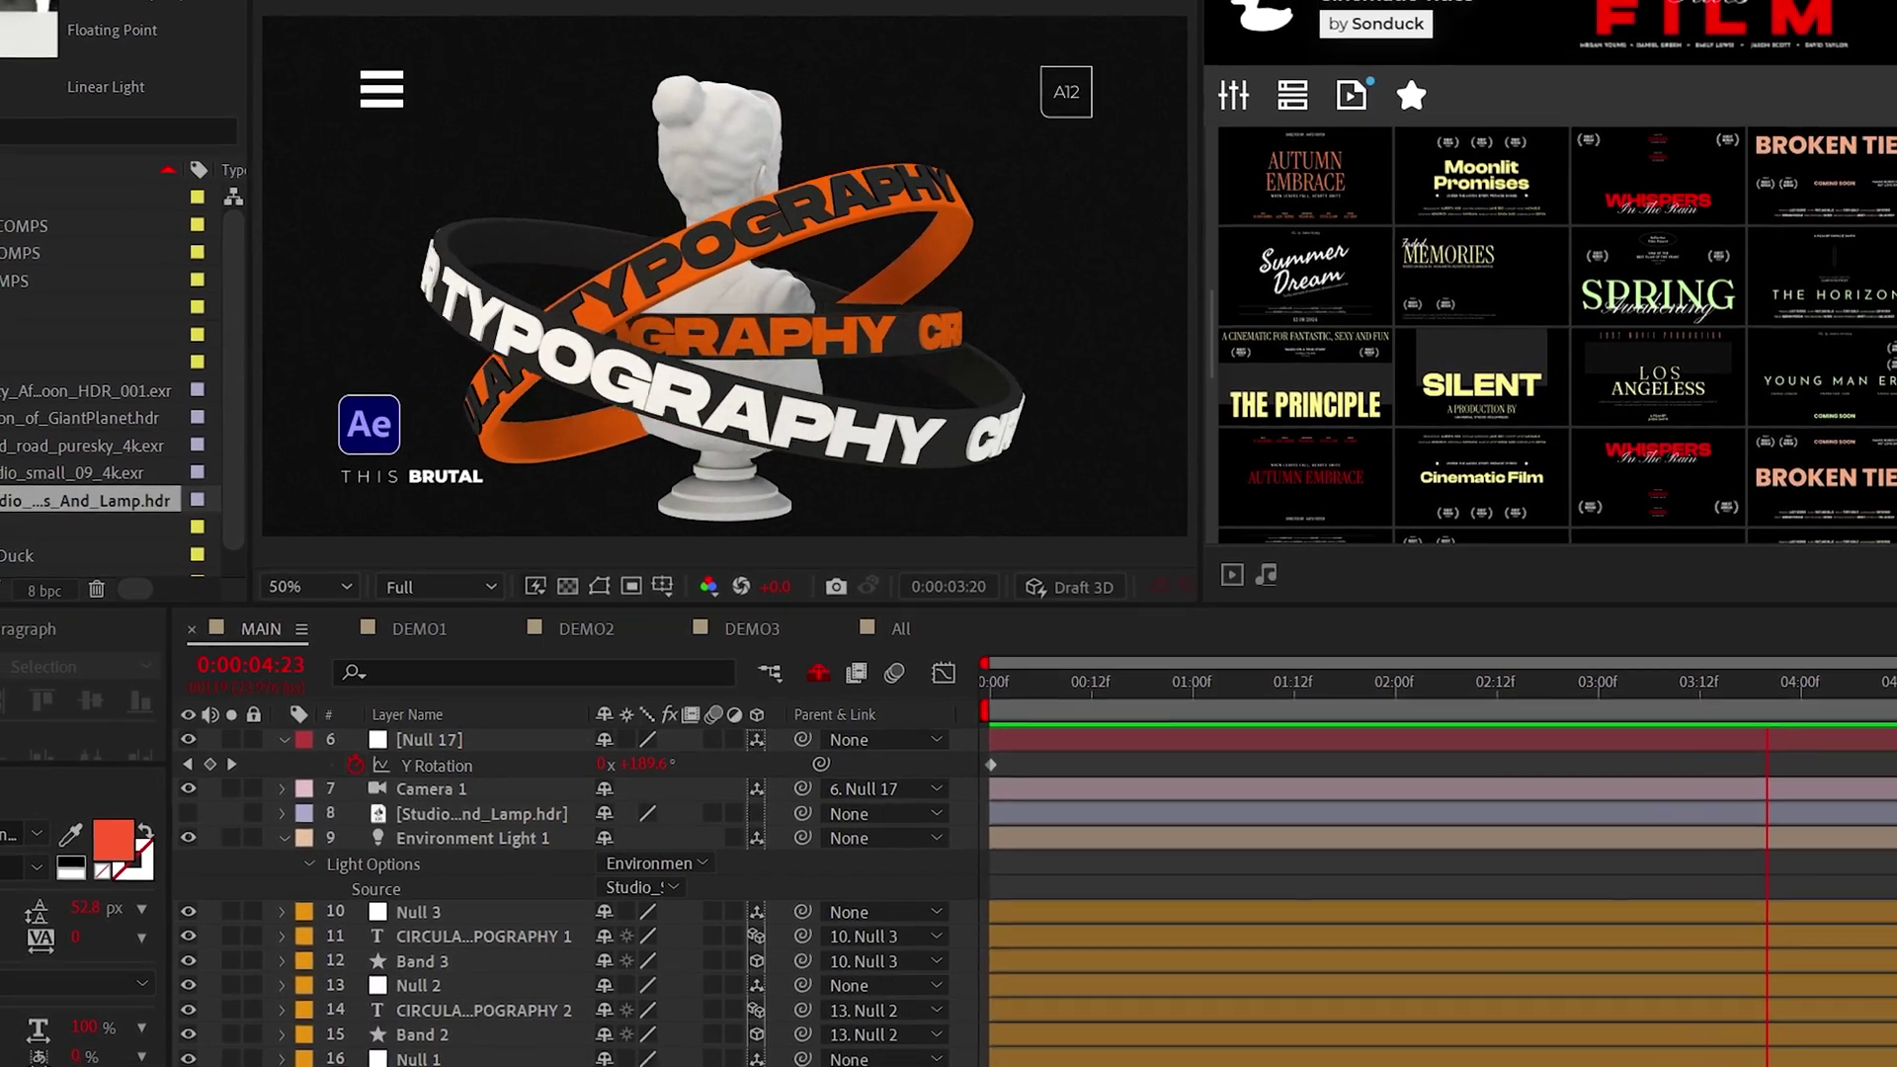